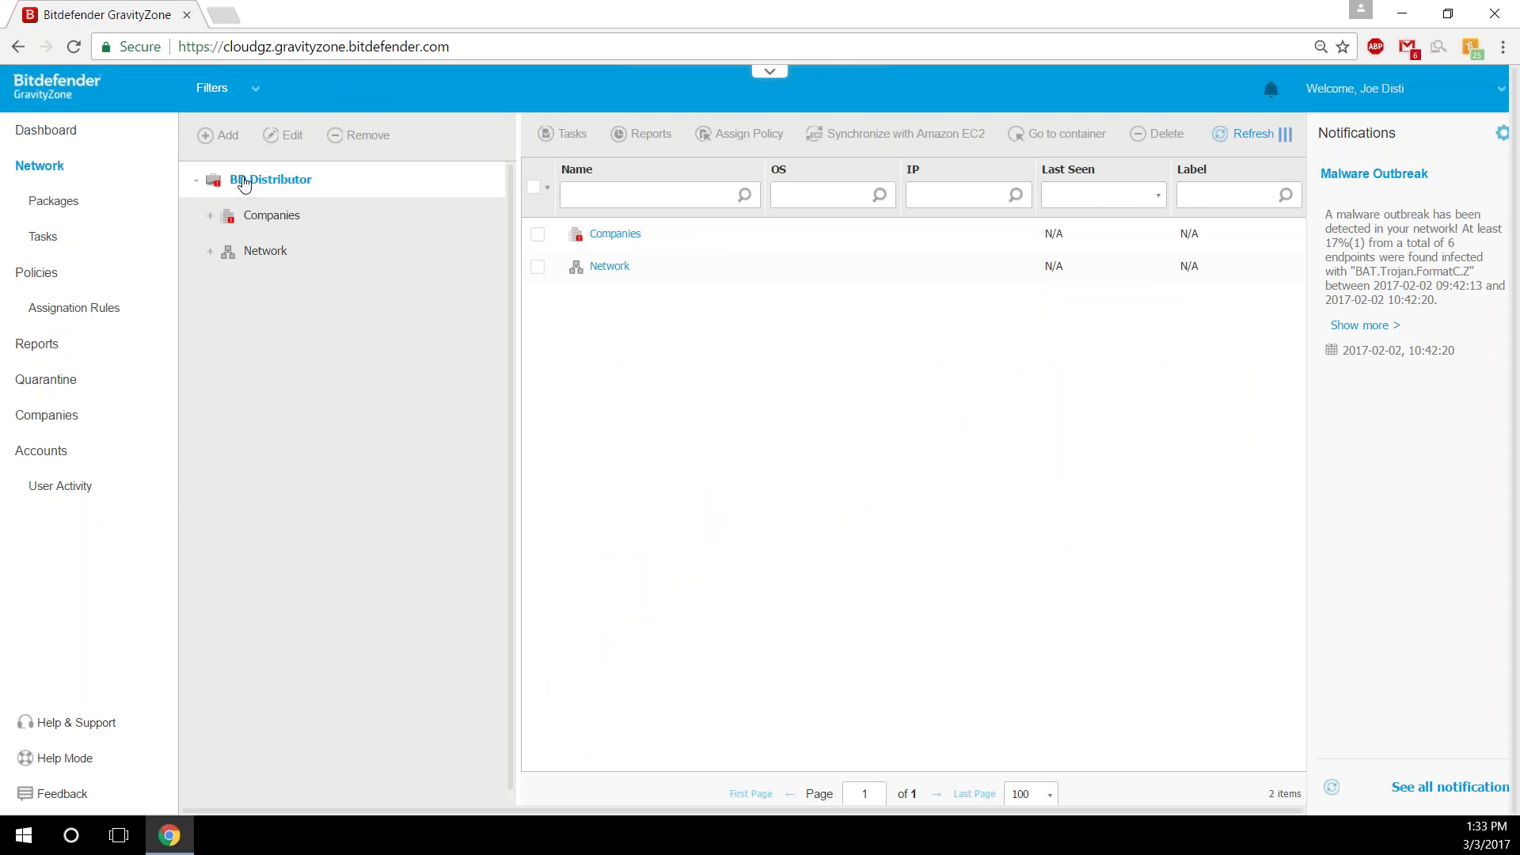
Browse the network tree through MSP Var I to the Computers and Groups of A Corporation 123.
{"action": "left_click", "coordinate": [270, 216]}
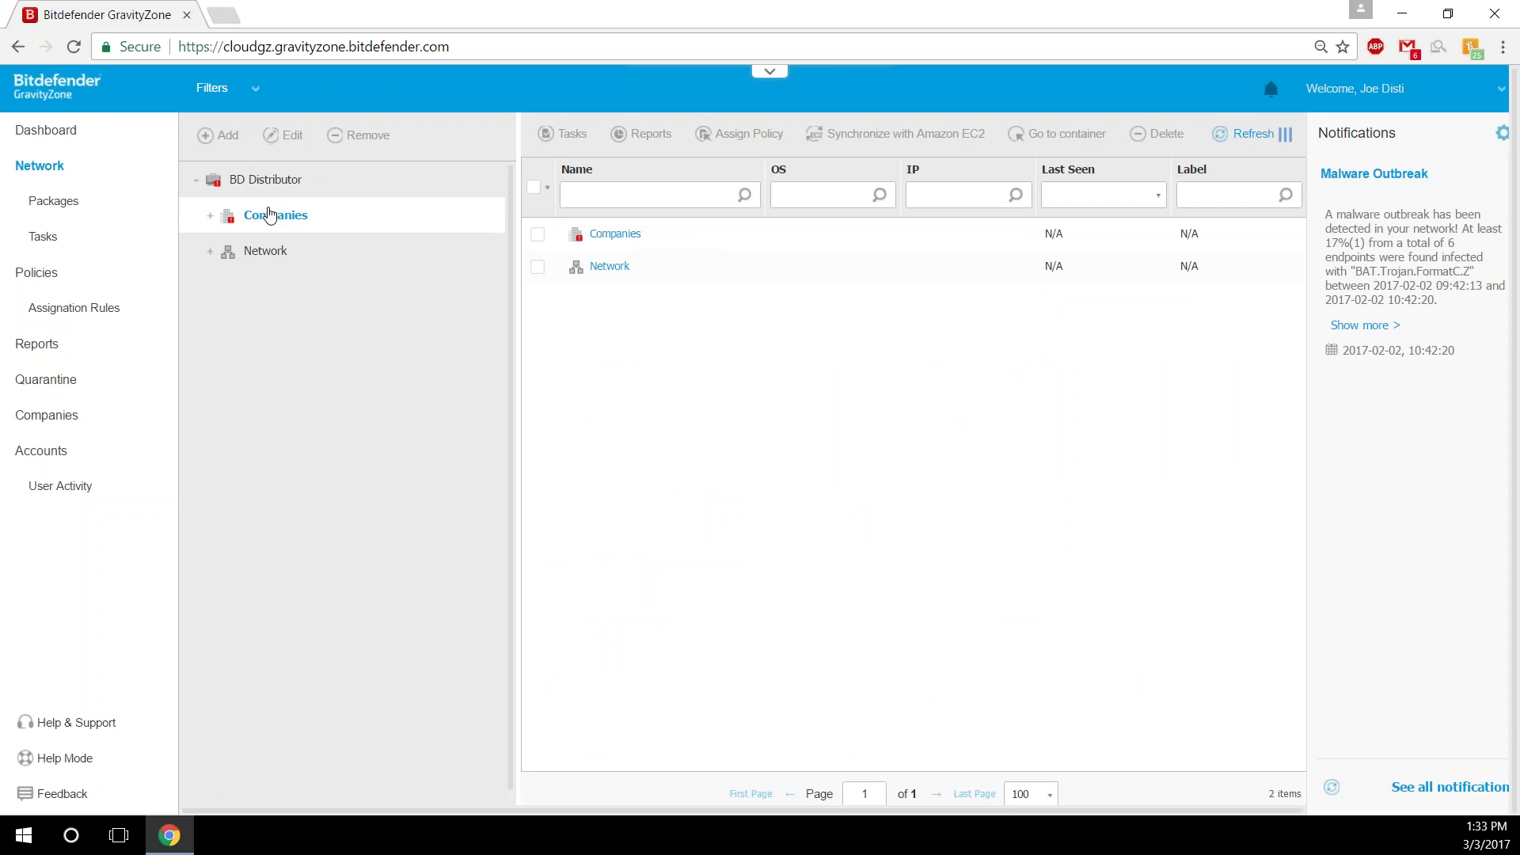
{"action": "left_click", "coordinate": [286, 251]}
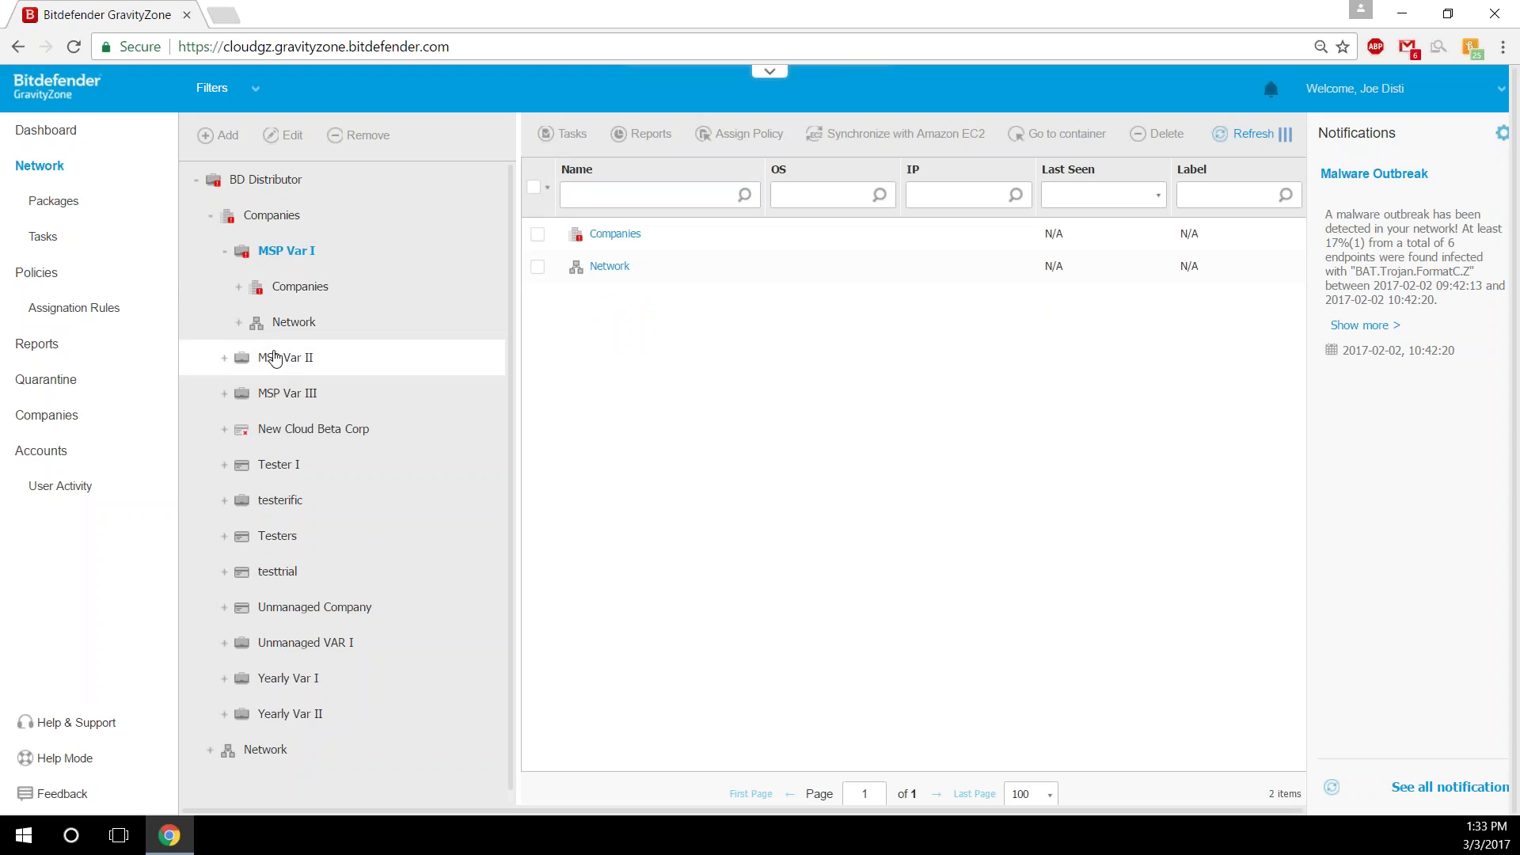
{"action": "left_click", "coordinate": [283, 289]}
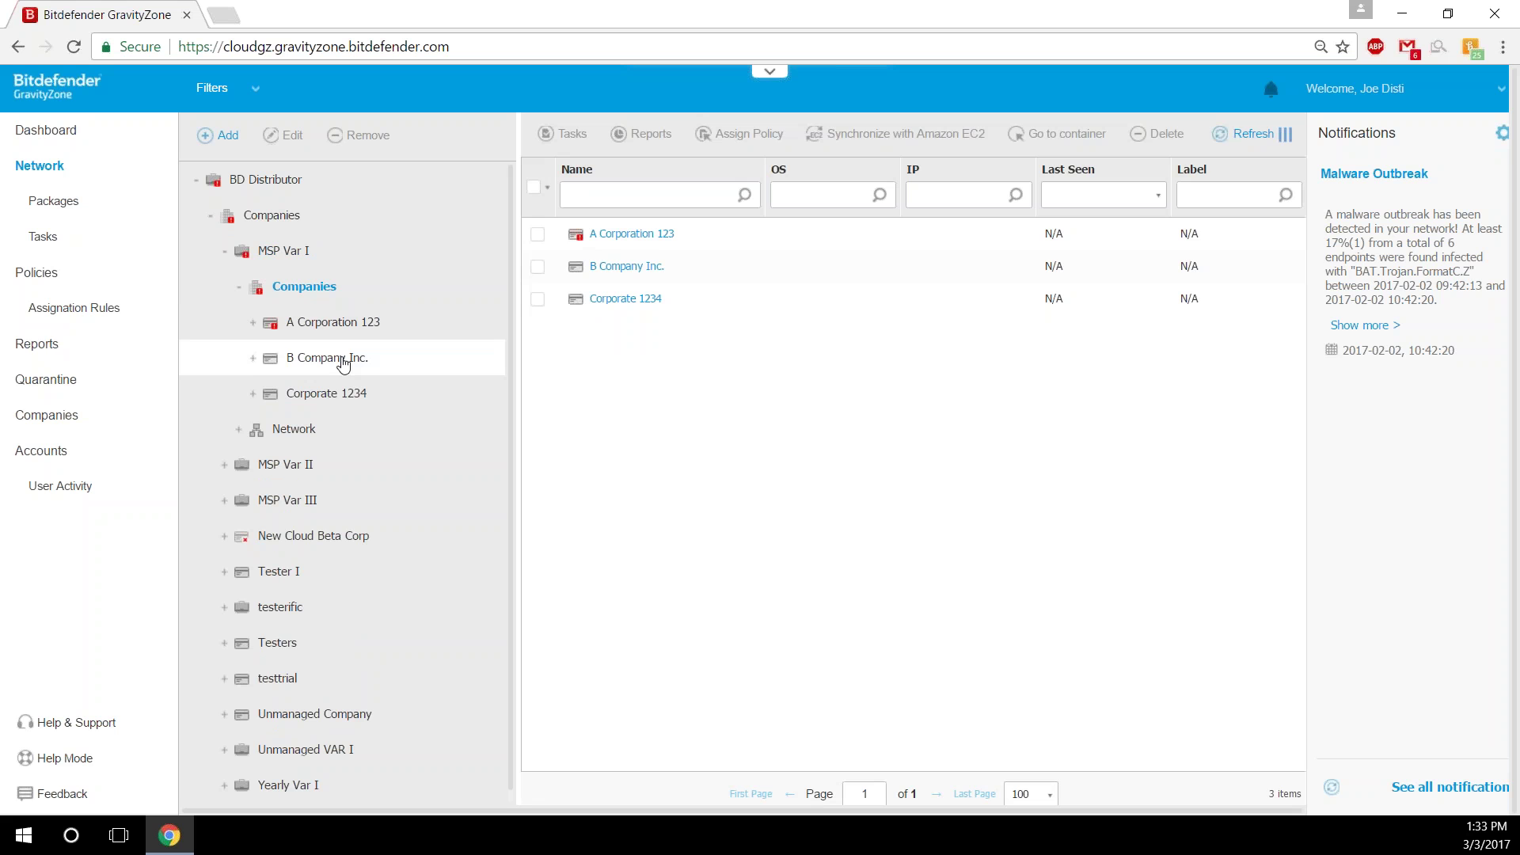
{"action": "left_click", "coordinate": [339, 324]}
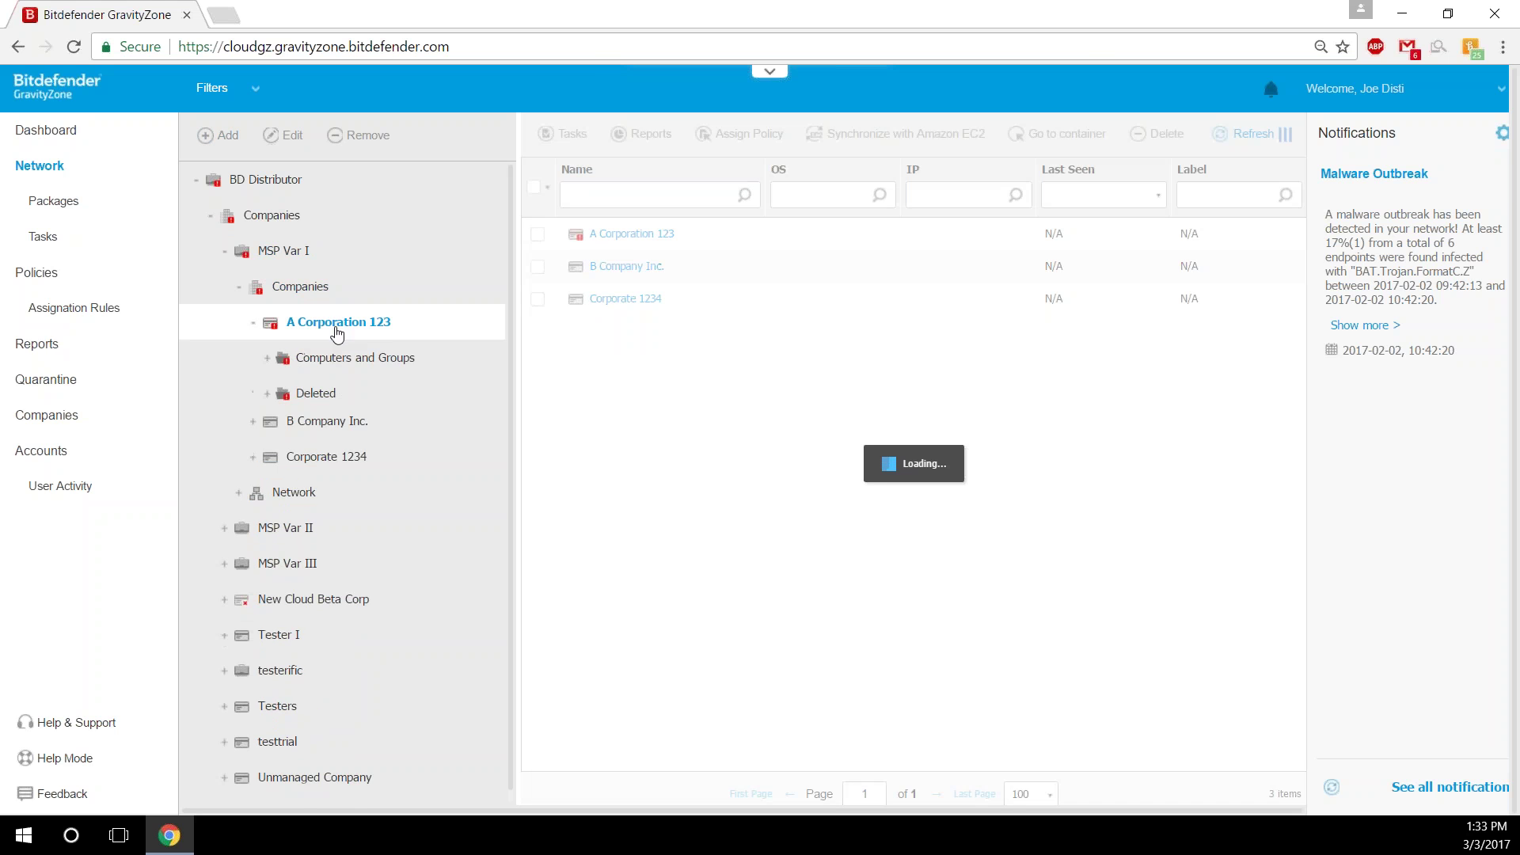
{"action": "left_click", "coordinate": [341, 363]}
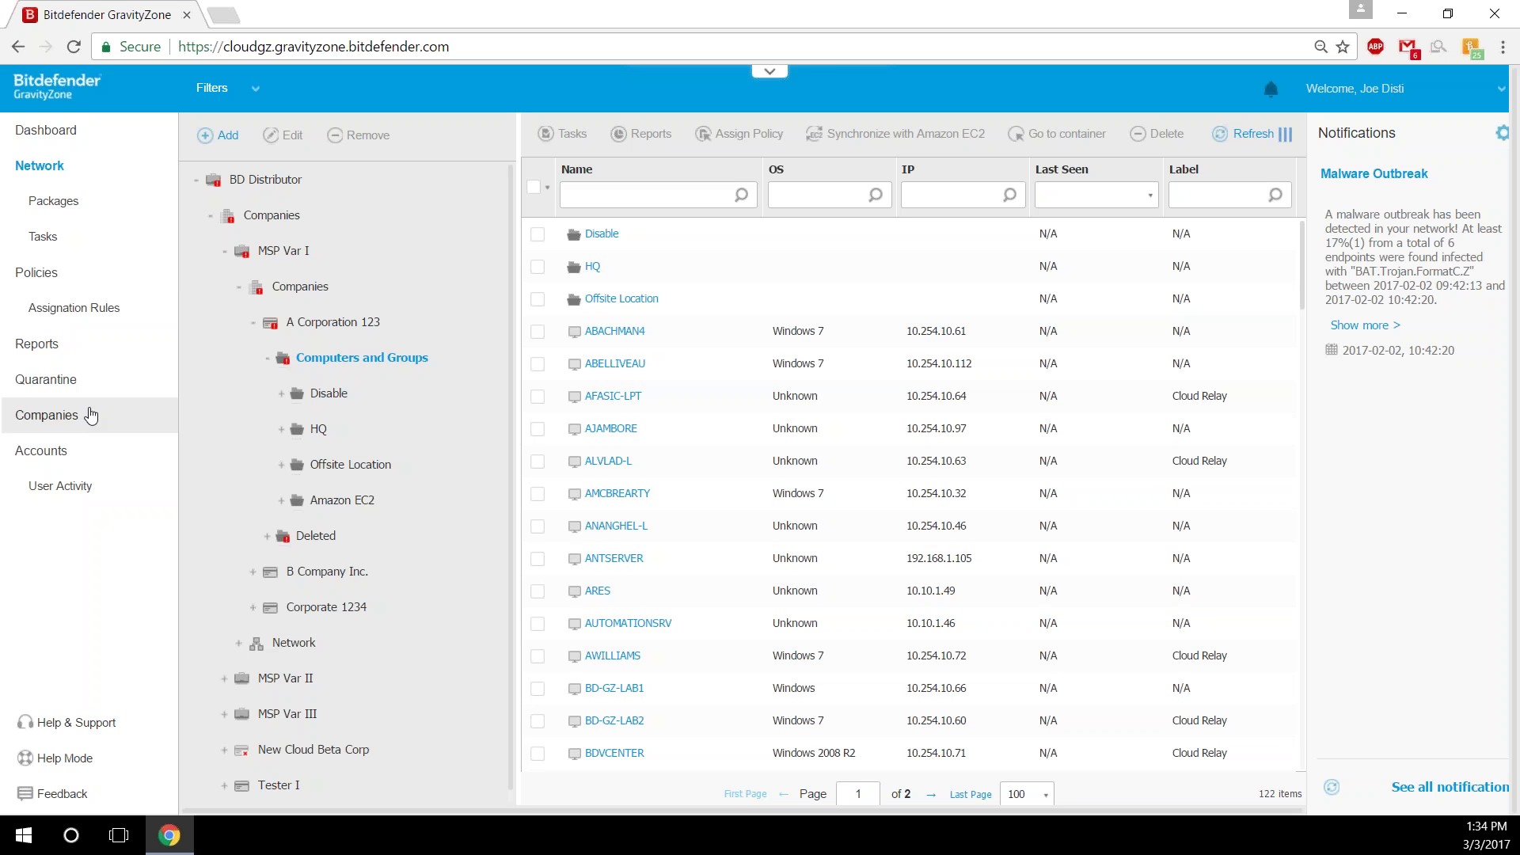
Start adding a new company and choose Customer as its company type.
{"action": "left_click", "coordinate": [91, 416]}
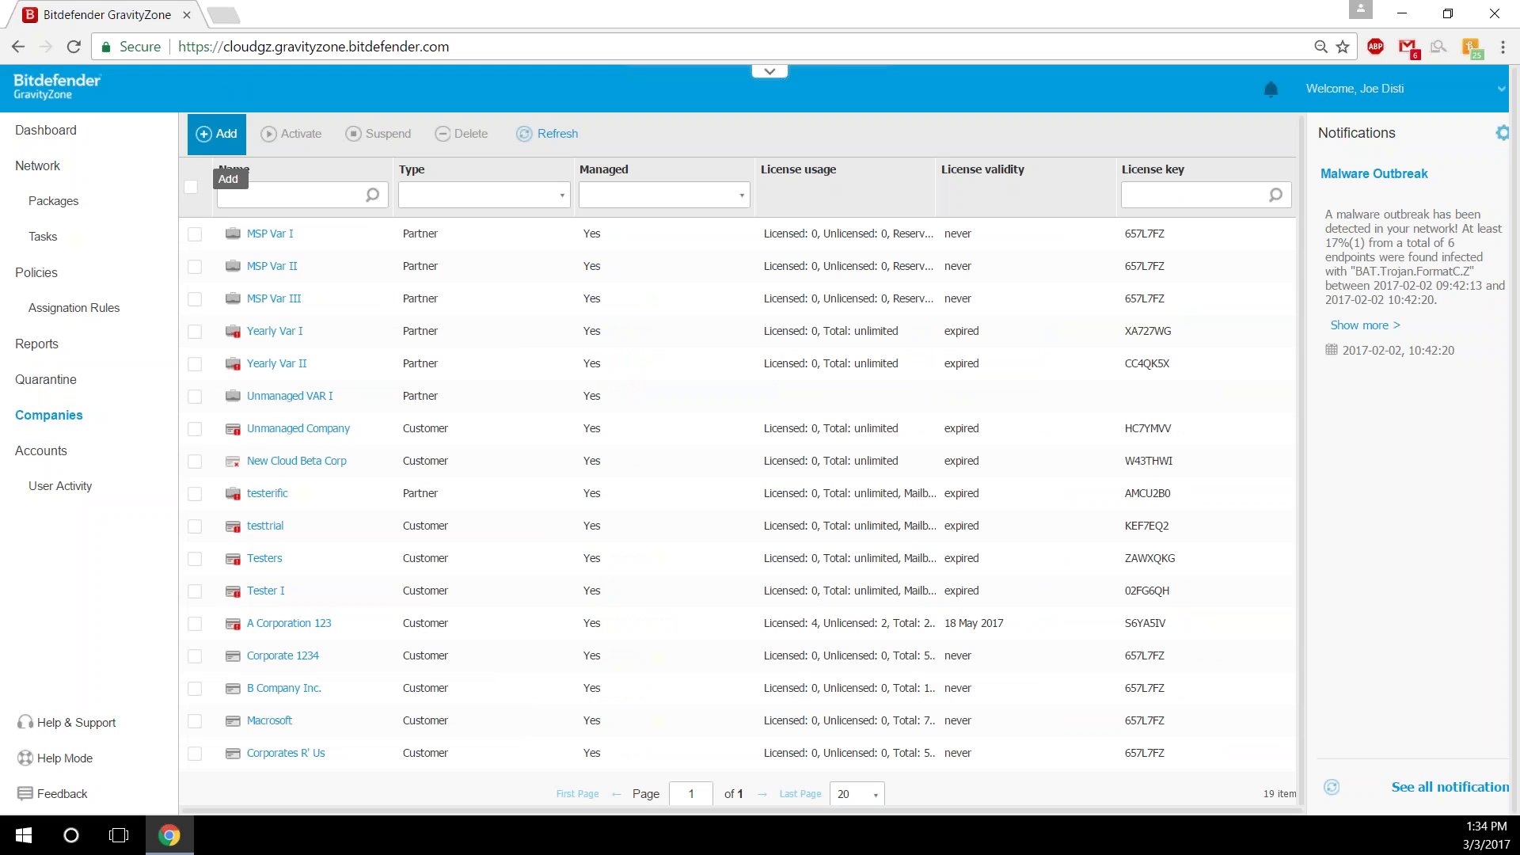
{"action": "left_click", "coordinate": [218, 135]}
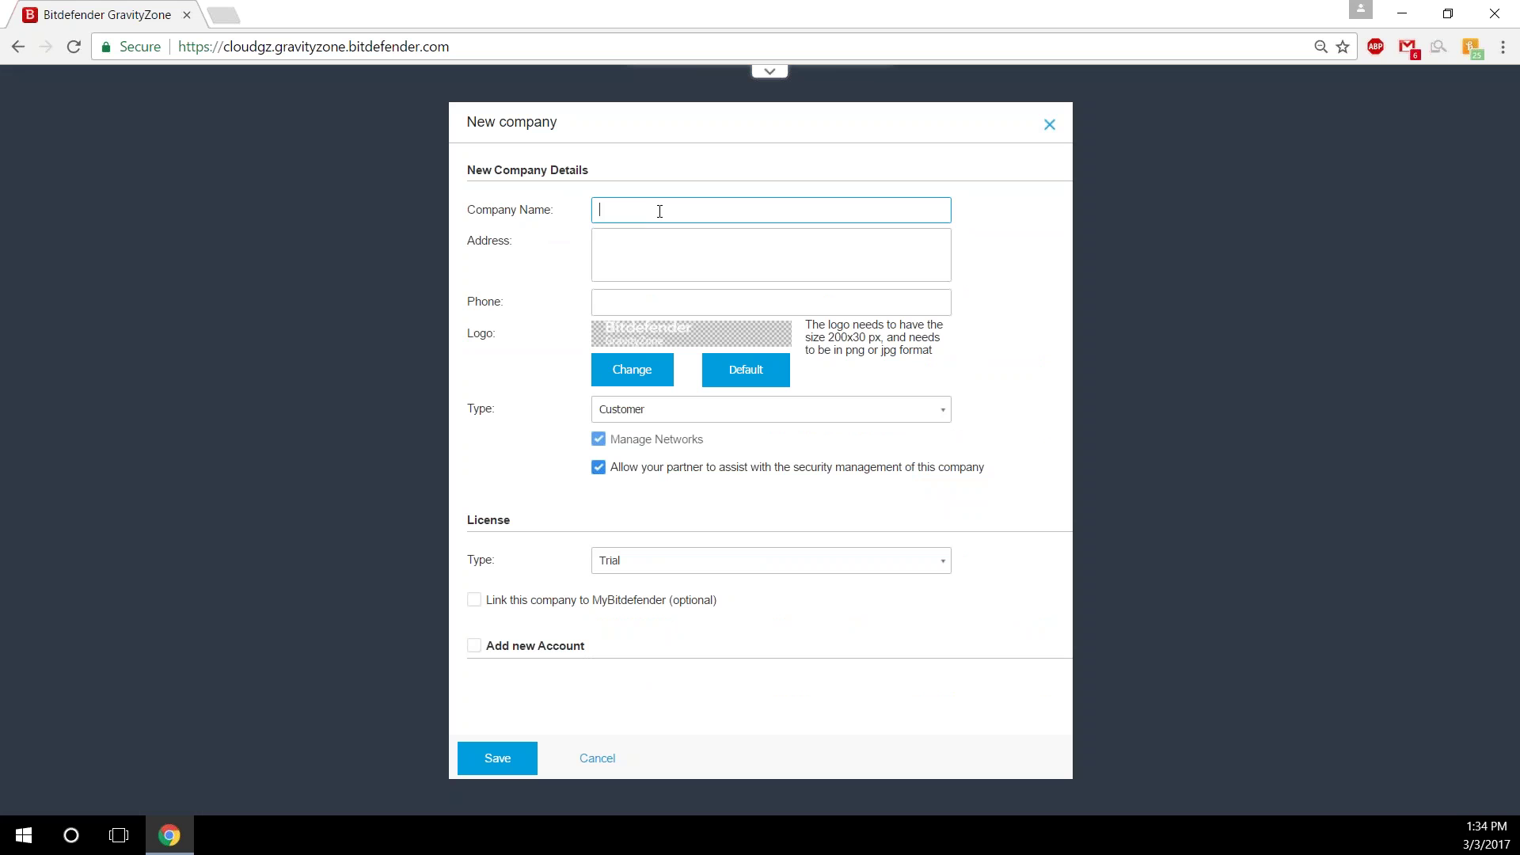
{"action": "left_click", "coordinate": [655, 247]}
{"action": "key", "text": "Tab"}
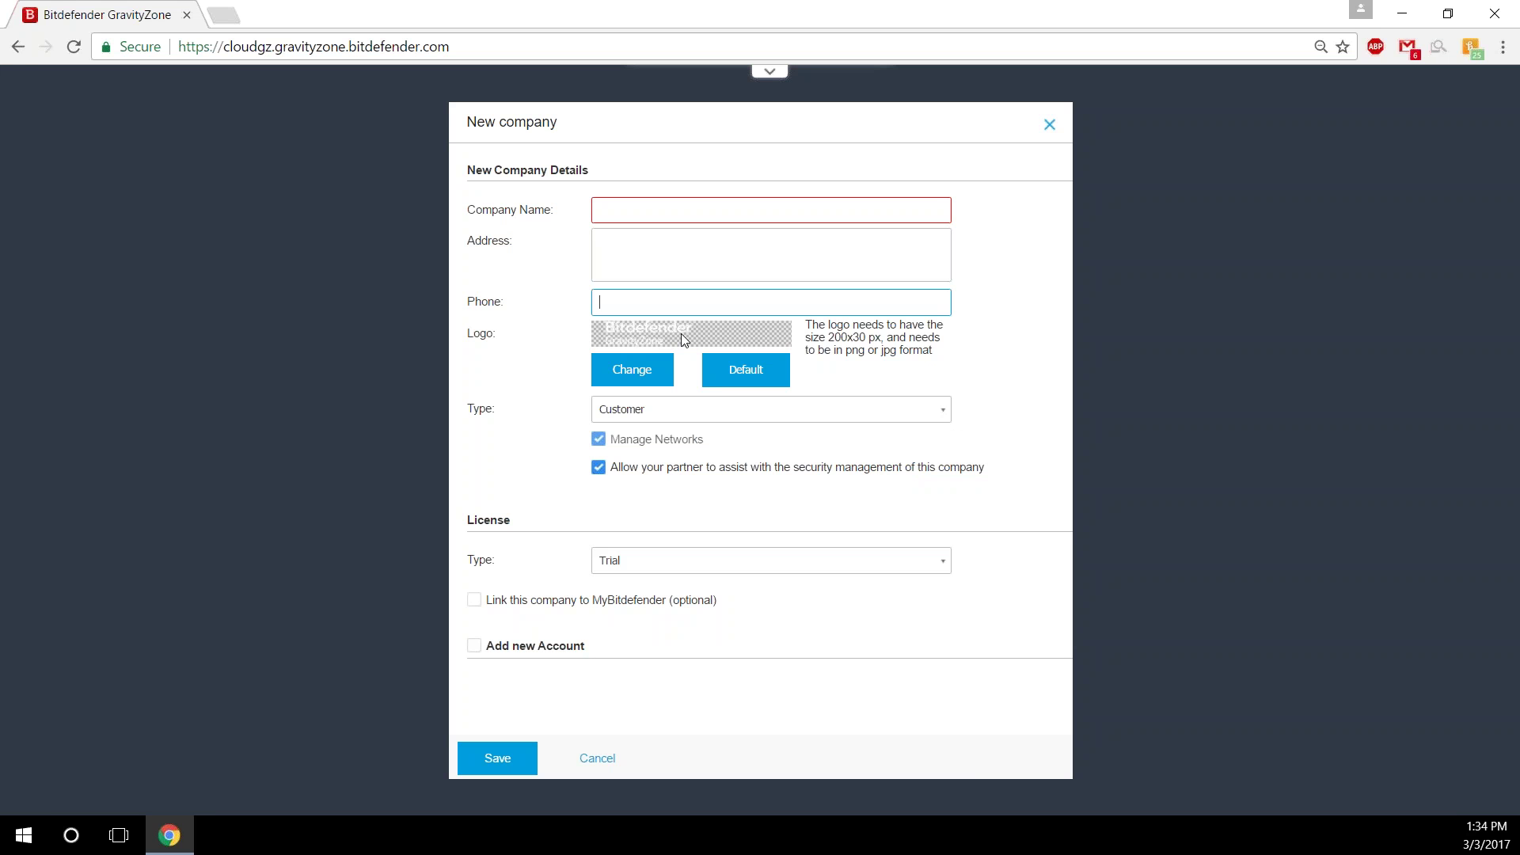
{"action": "left_click", "coordinate": [661, 412]}
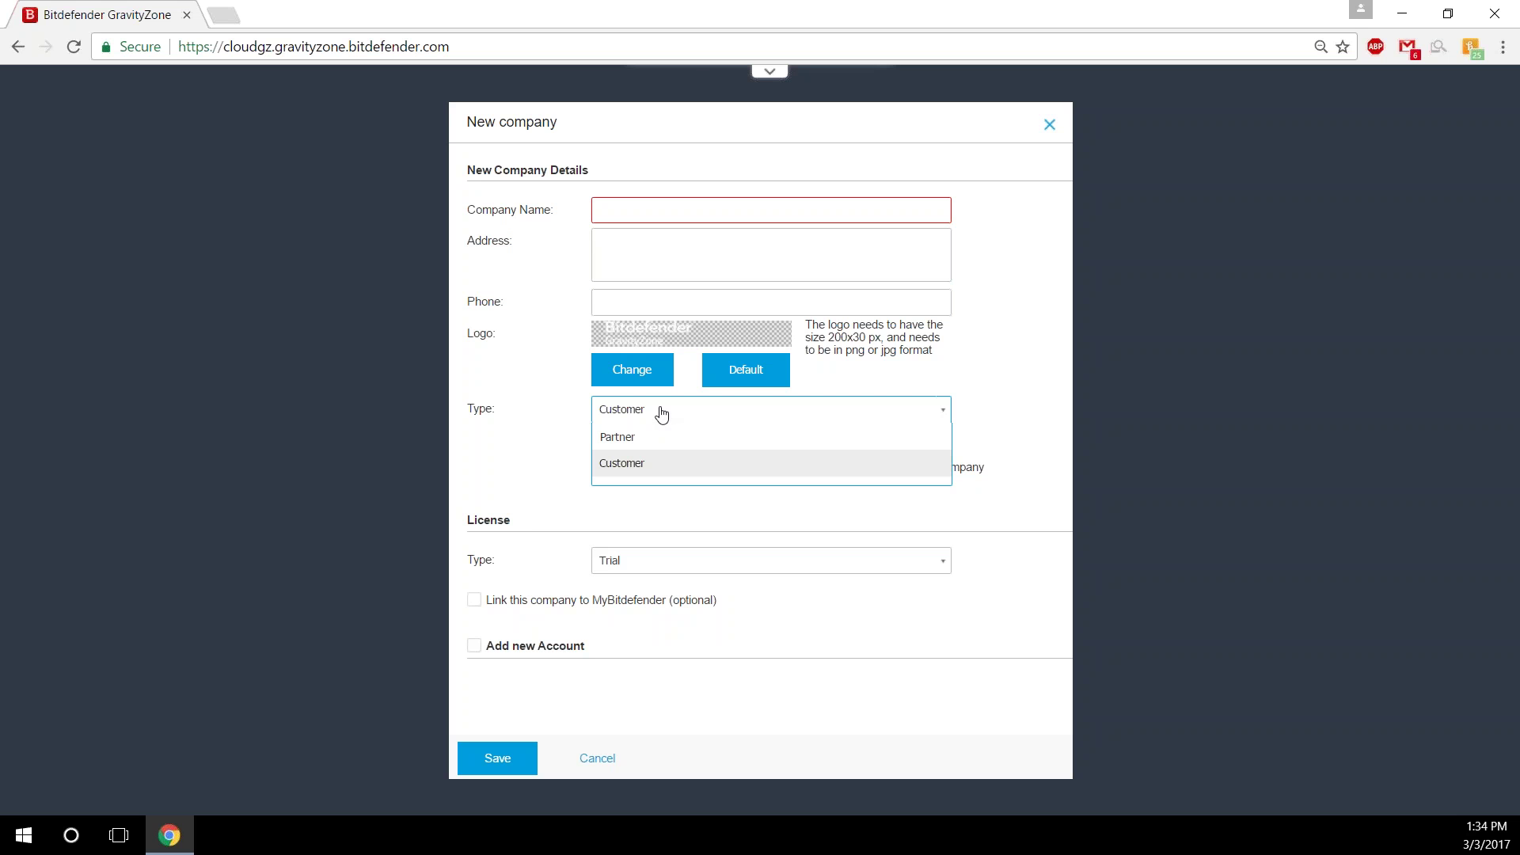
{"action": "left_click", "coordinate": [637, 463]}
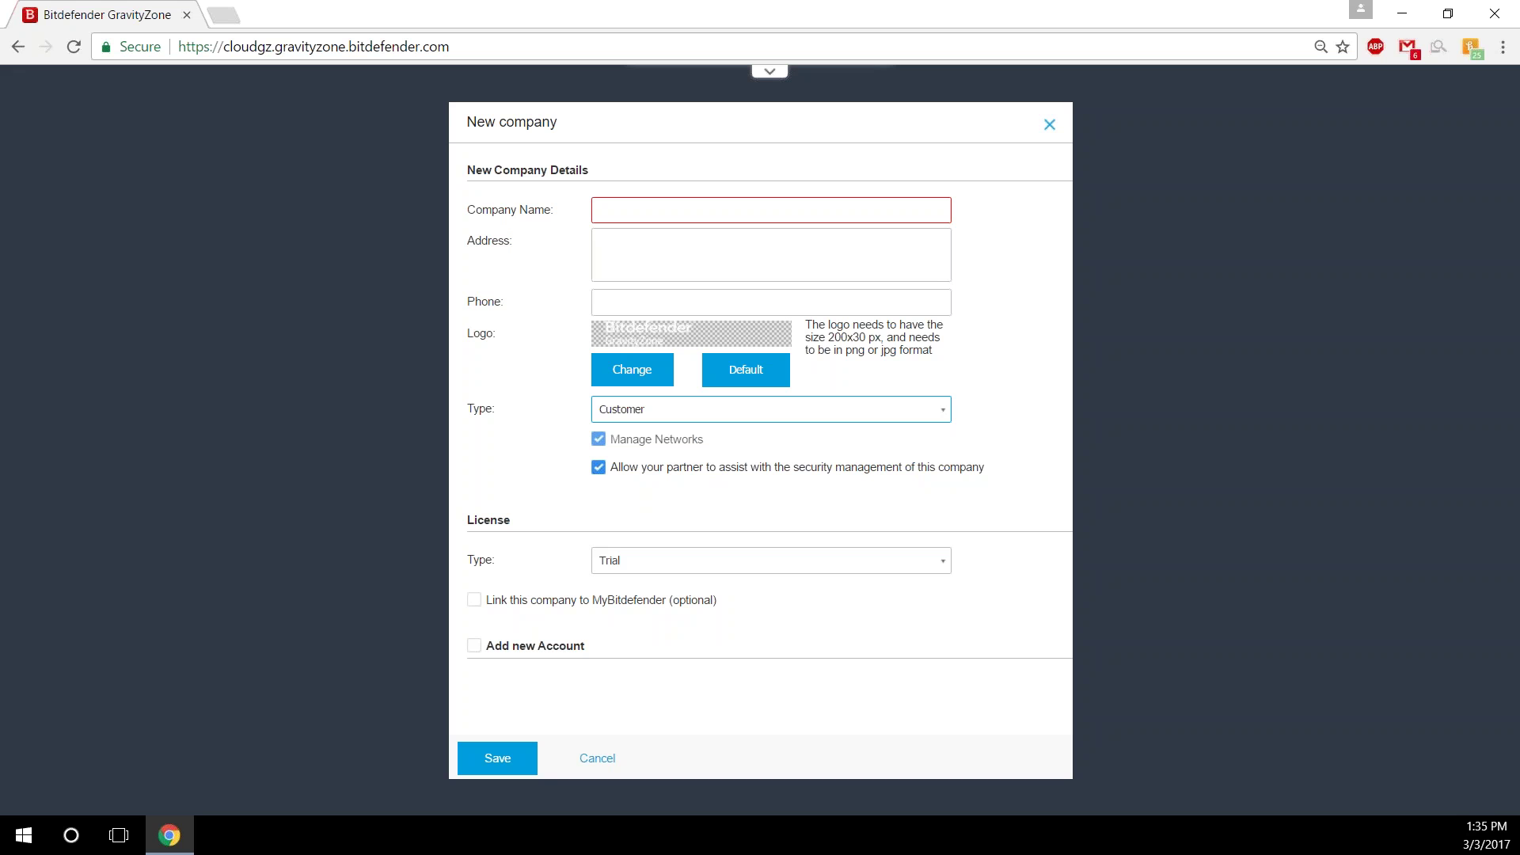
Try the License option as the new company's license type and switch it to Monthly Subscription.
{"action": "left_click", "coordinate": [715, 564]}
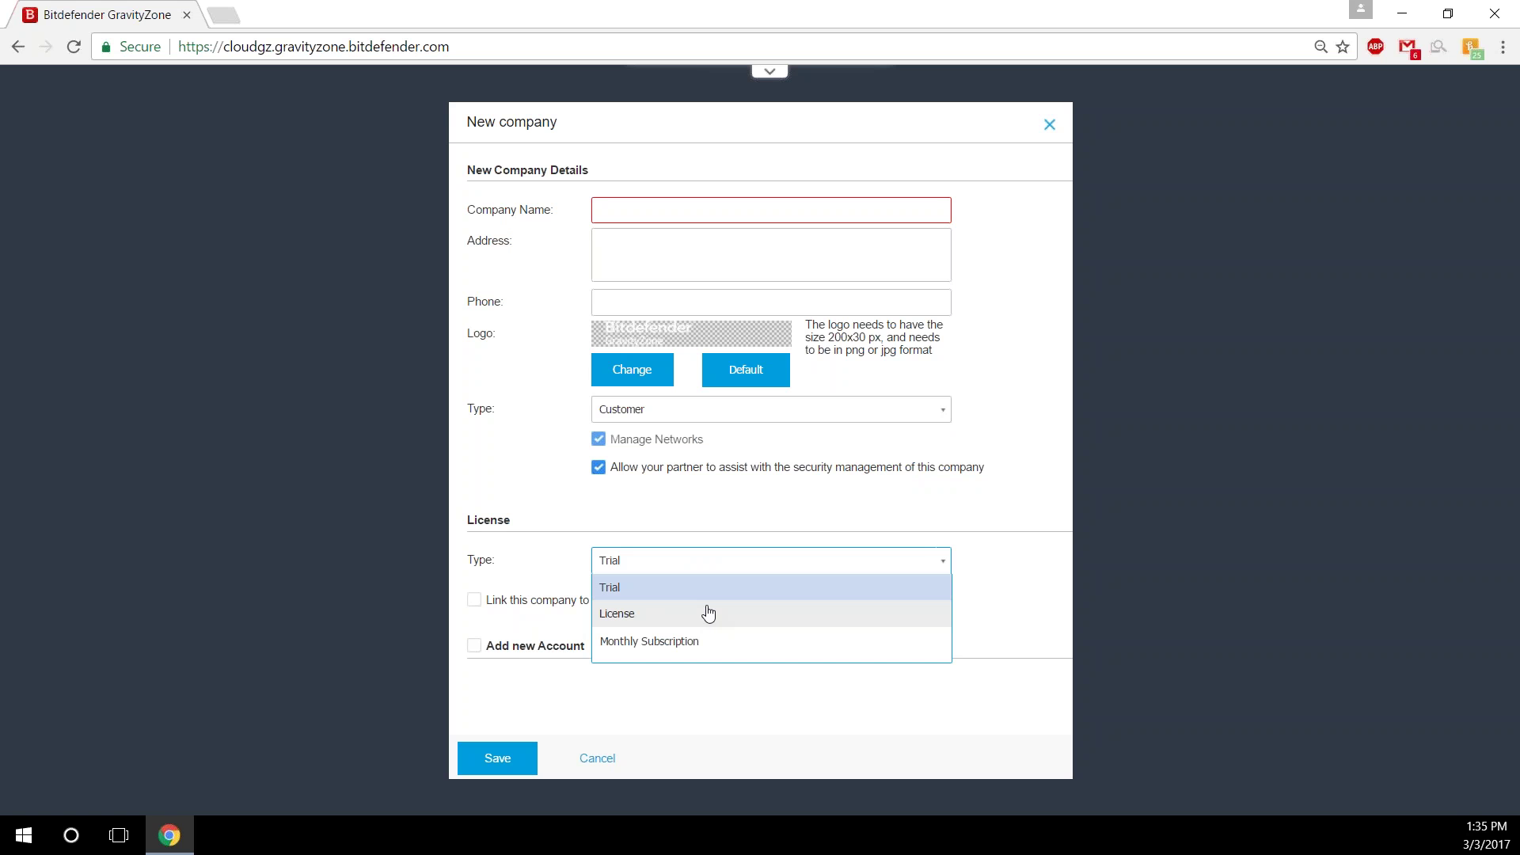
{"action": "left_click", "coordinate": [708, 613]}
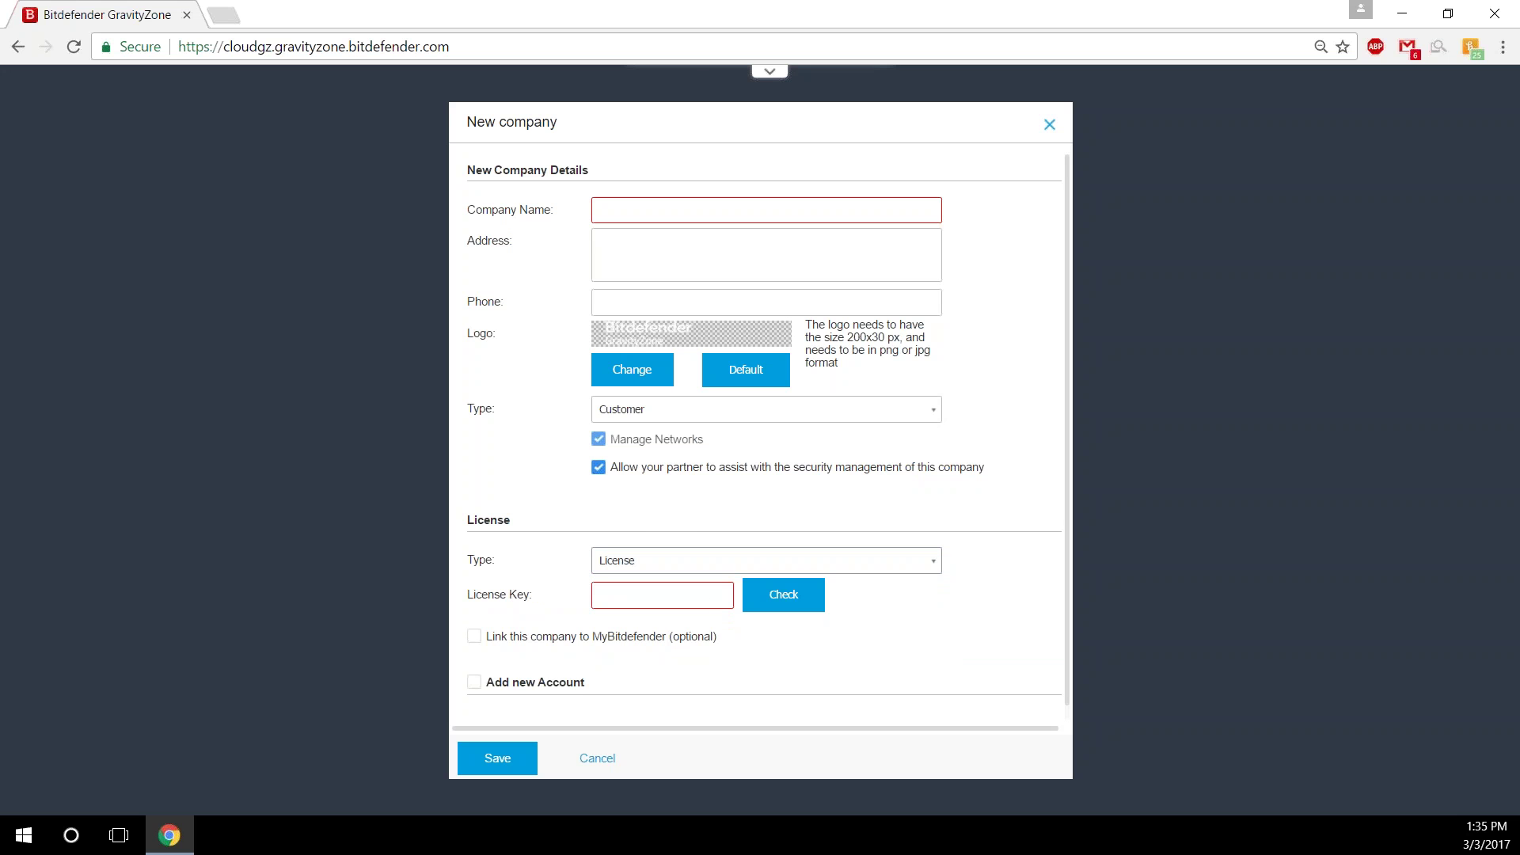
{"action": "left_click", "coordinate": [720, 566]}
{"action": "left_click", "coordinate": [709, 639]}
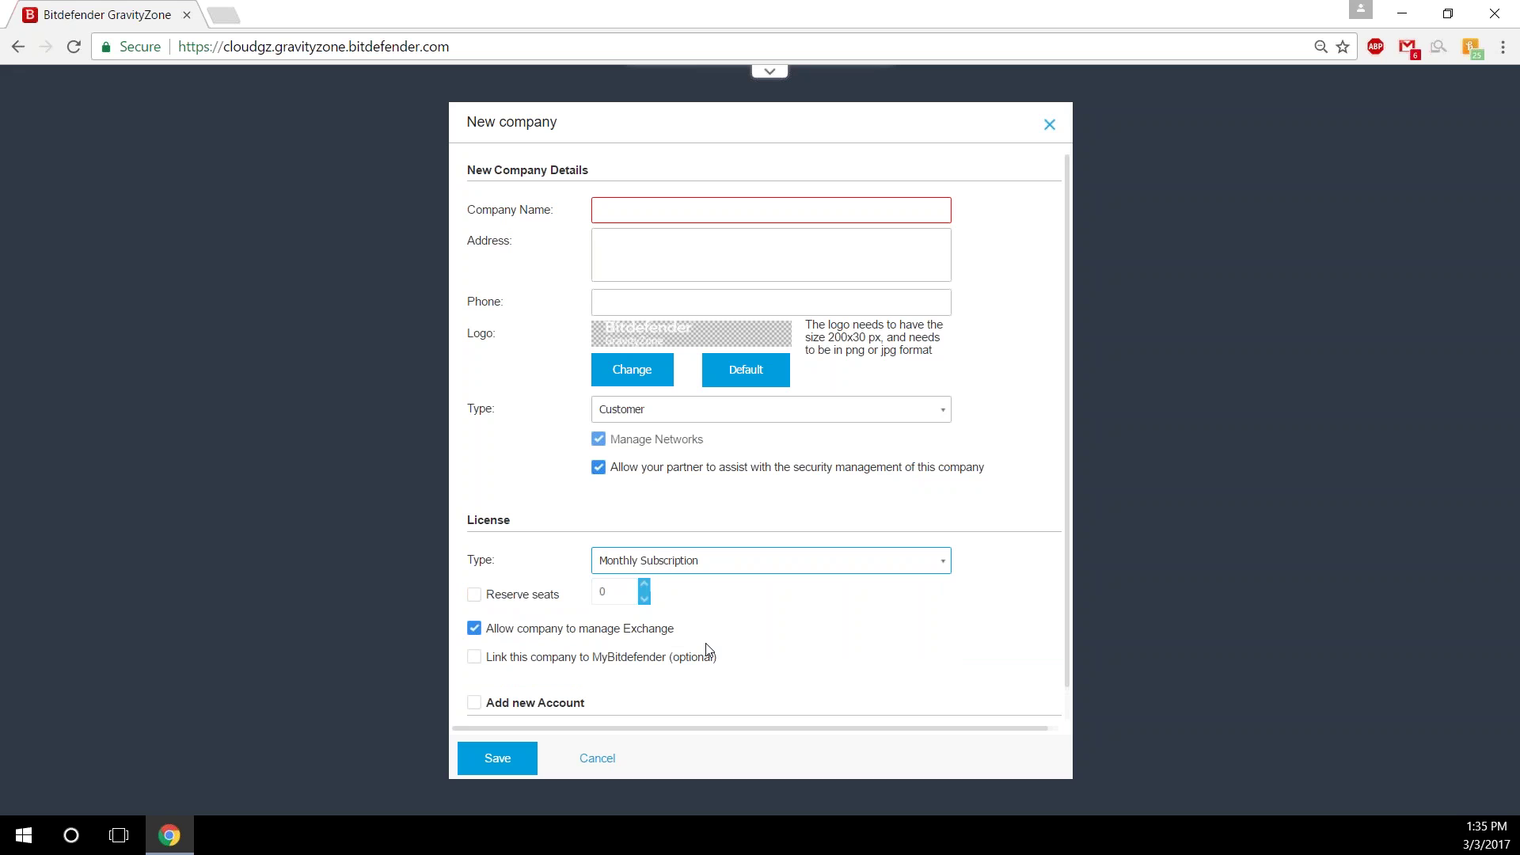
Try reserving 25 seats for the company, disable the seat reservation, and toggle Exchange management off and back on.
{"action": "left_click", "coordinate": [485, 601]}
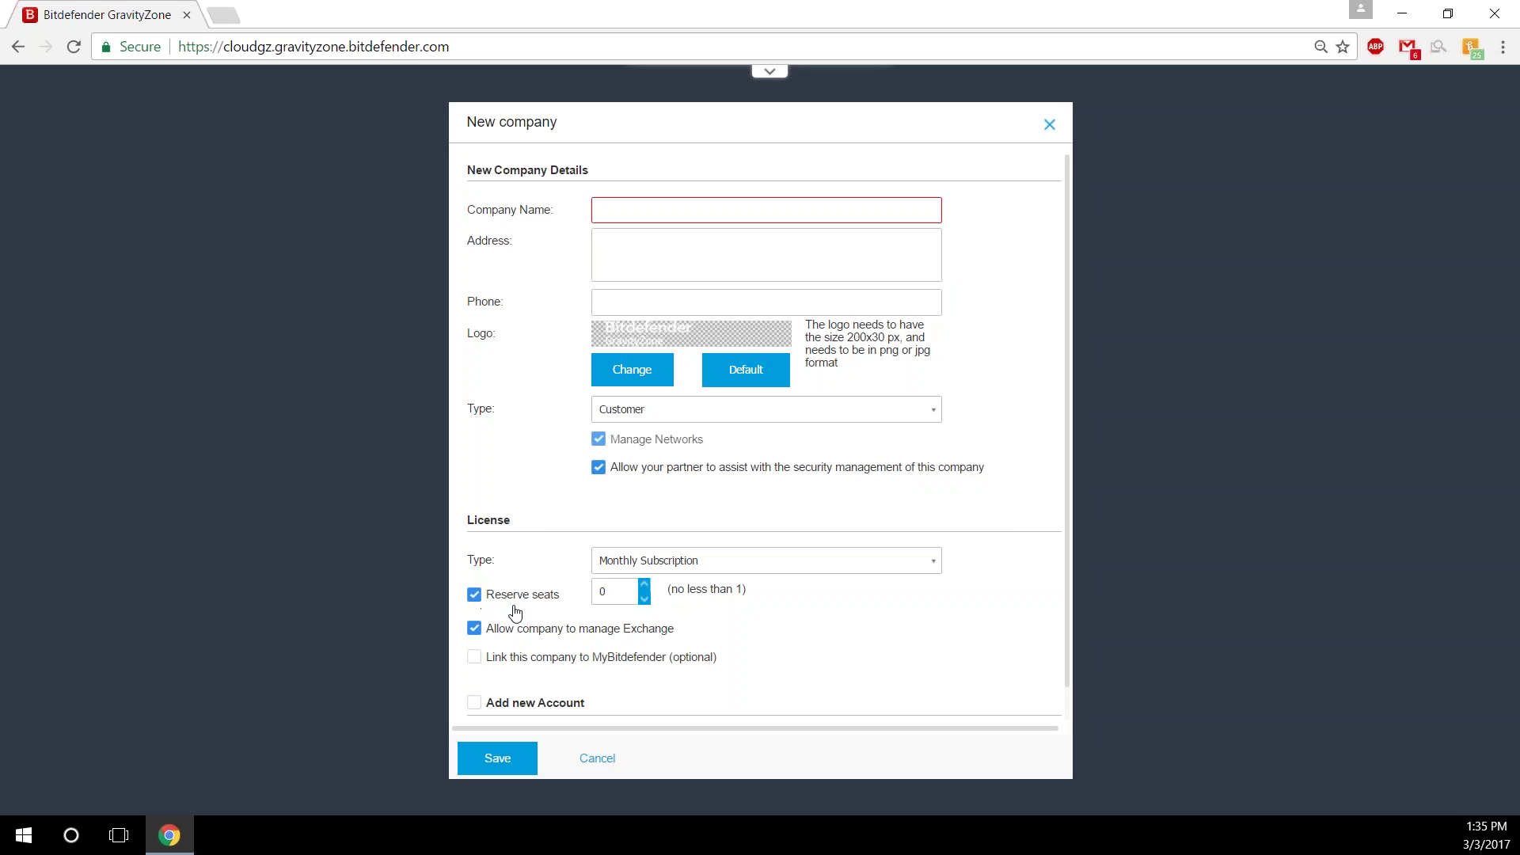
{"action": "double_click", "coordinate": [604, 594]}
{"action": "type", "text": "25"}
{"action": "left_click", "coordinate": [517, 597]}
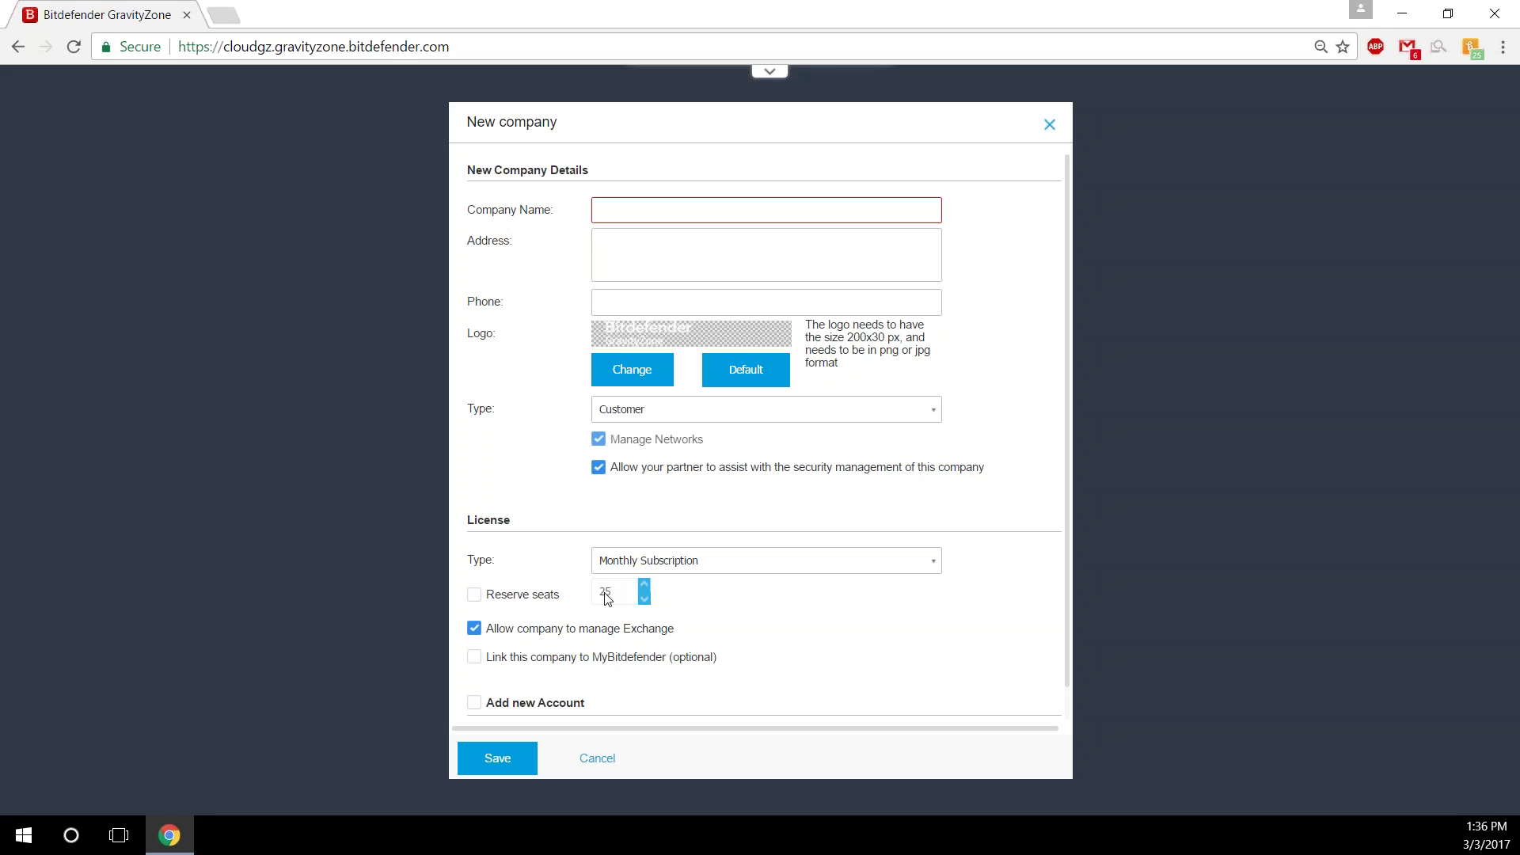
{"action": "left_click", "coordinate": [534, 641]}
{"action": "left_click", "coordinate": [534, 641]}
Enable adding a new account for the company, review the account fields, and discard the new company.
{"action": "scroll", "coordinate": [592, 720], "scroll_direction": "down", "scroll_amount": 1}
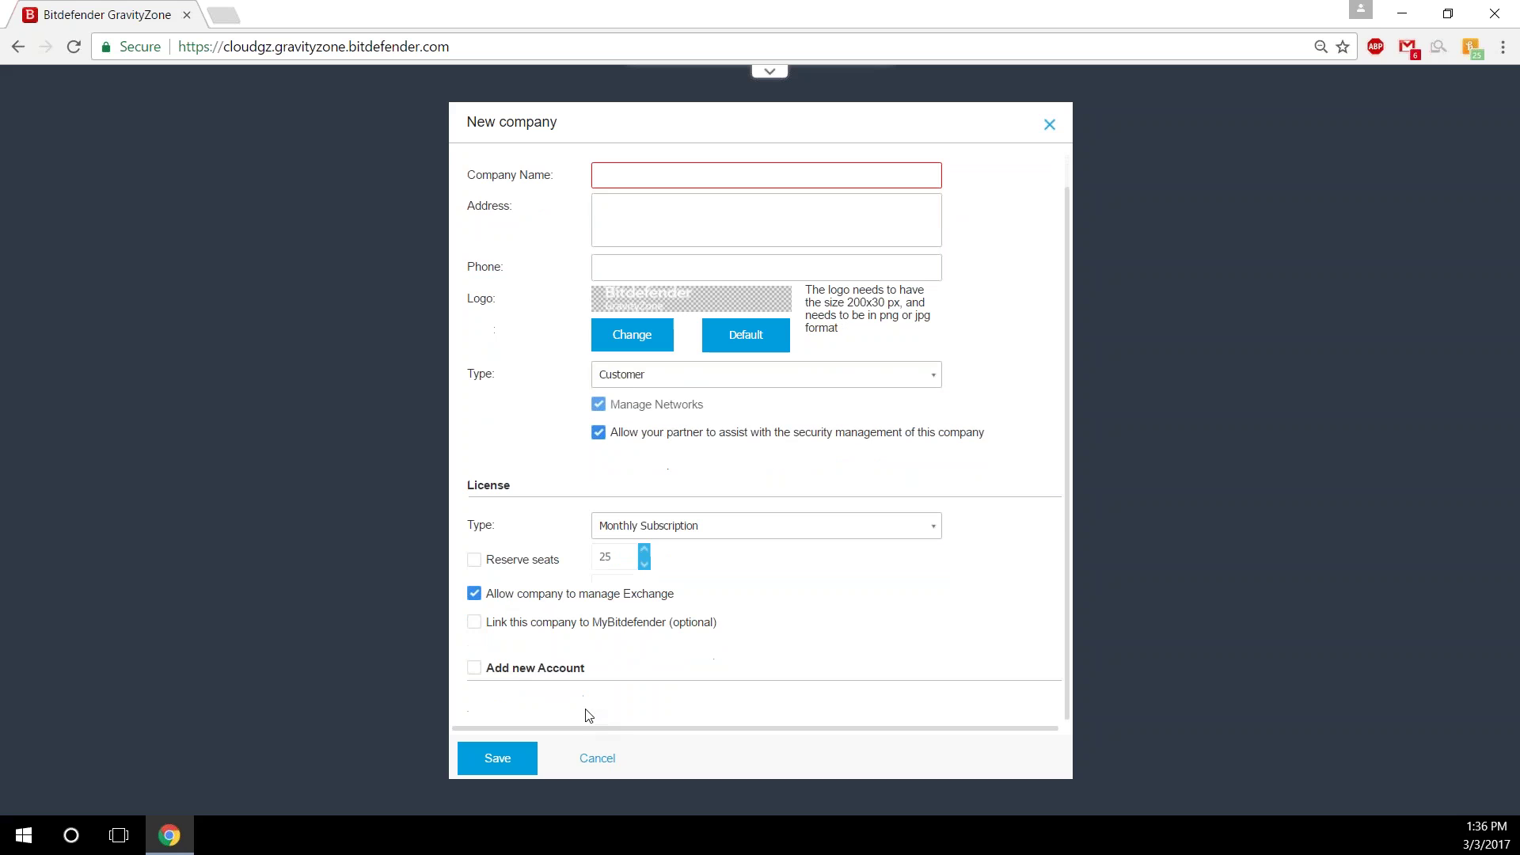
{"action": "left_click", "coordinate": [517, 673]}
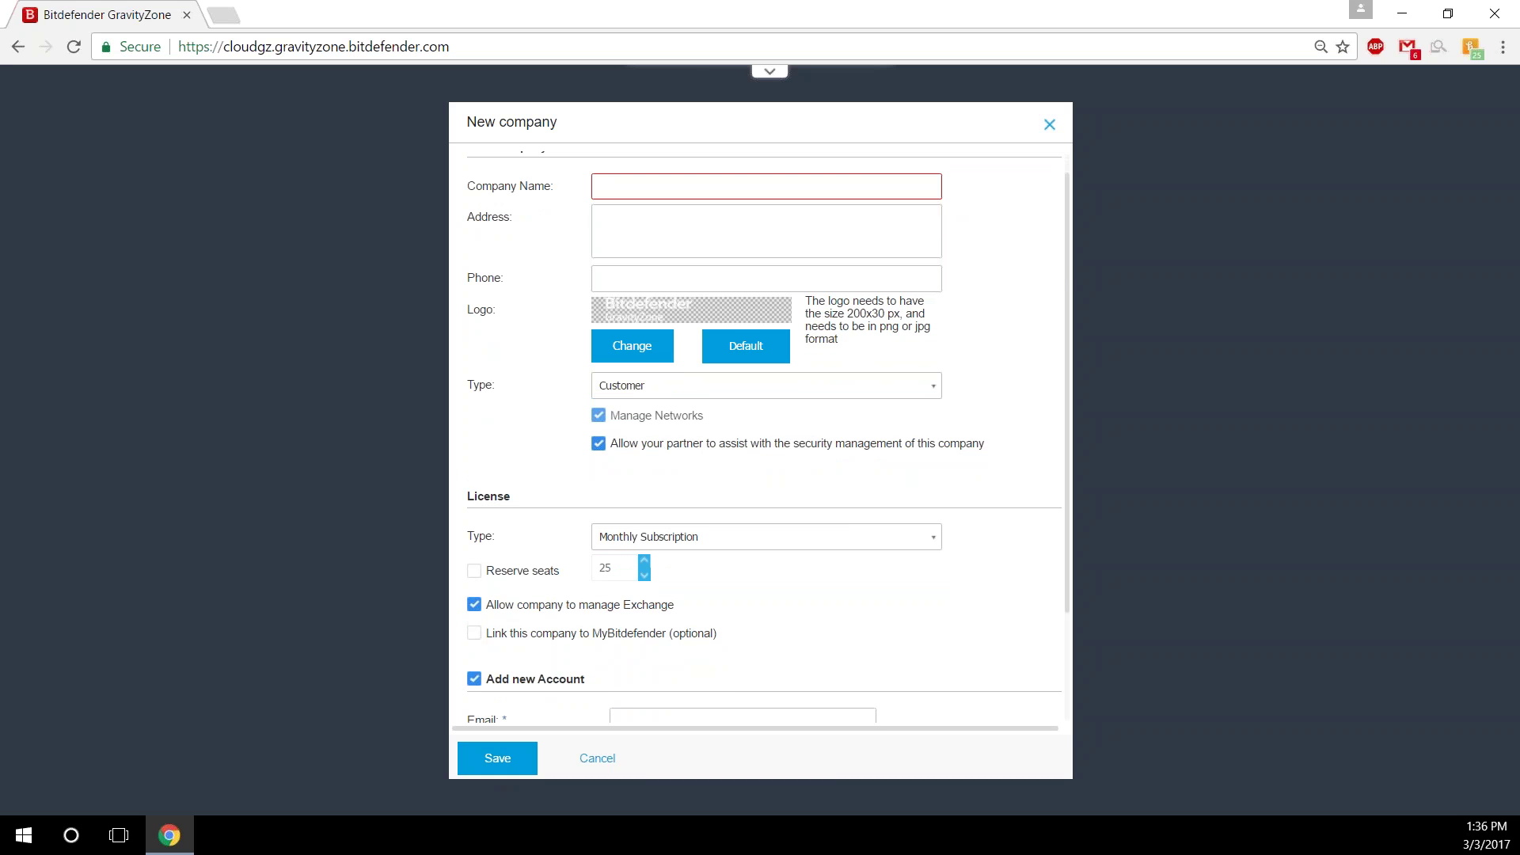
{"action": "scroll", "coordinate": [669, 596], "scroll_direction": "down", "scroll_amount": 2}
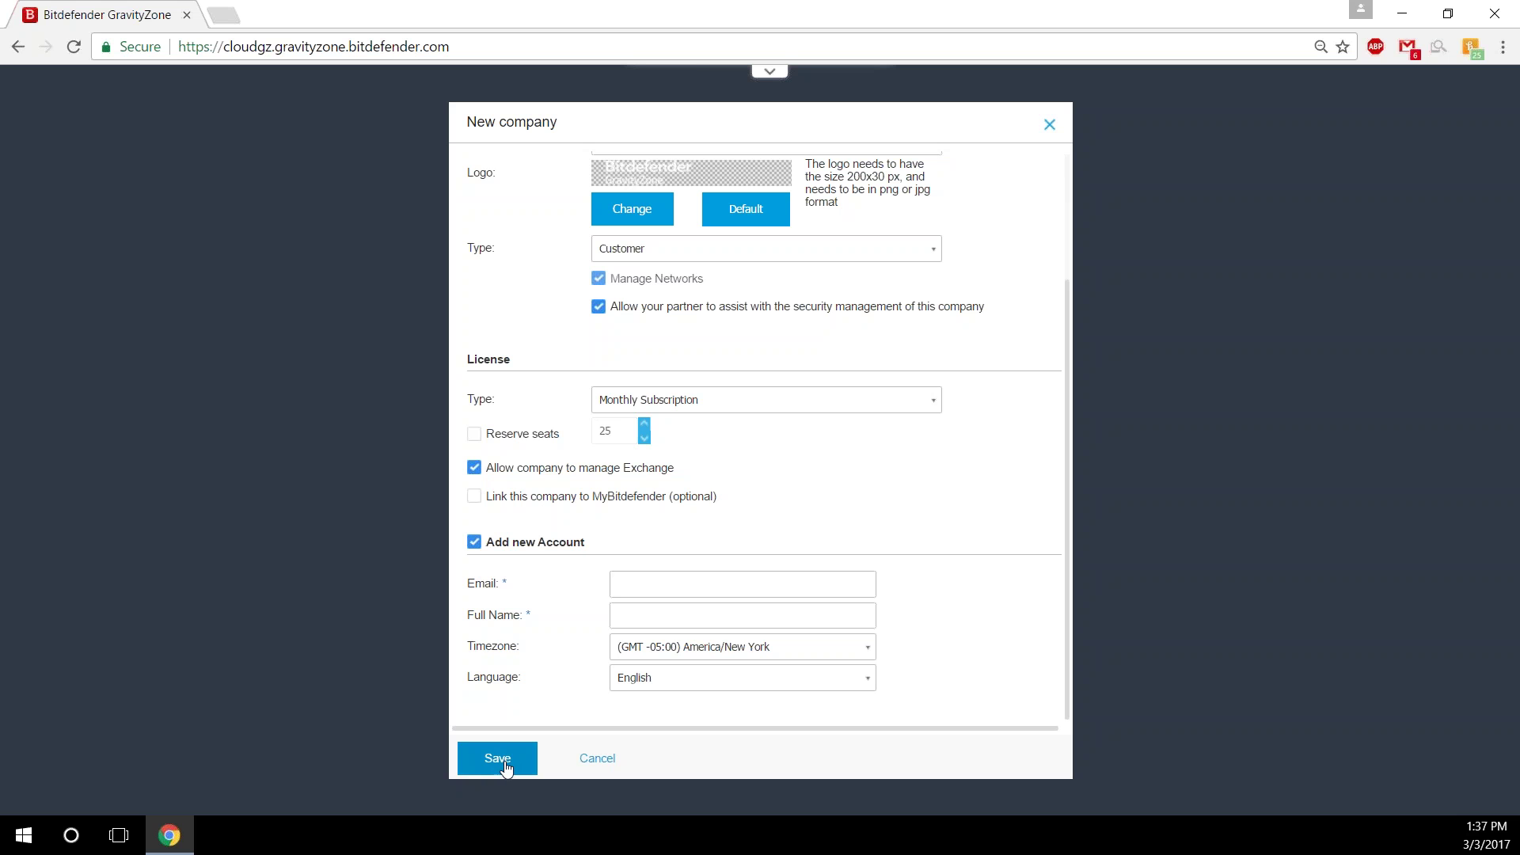
{"action": "left_click", "coordinate": [595, 756]}
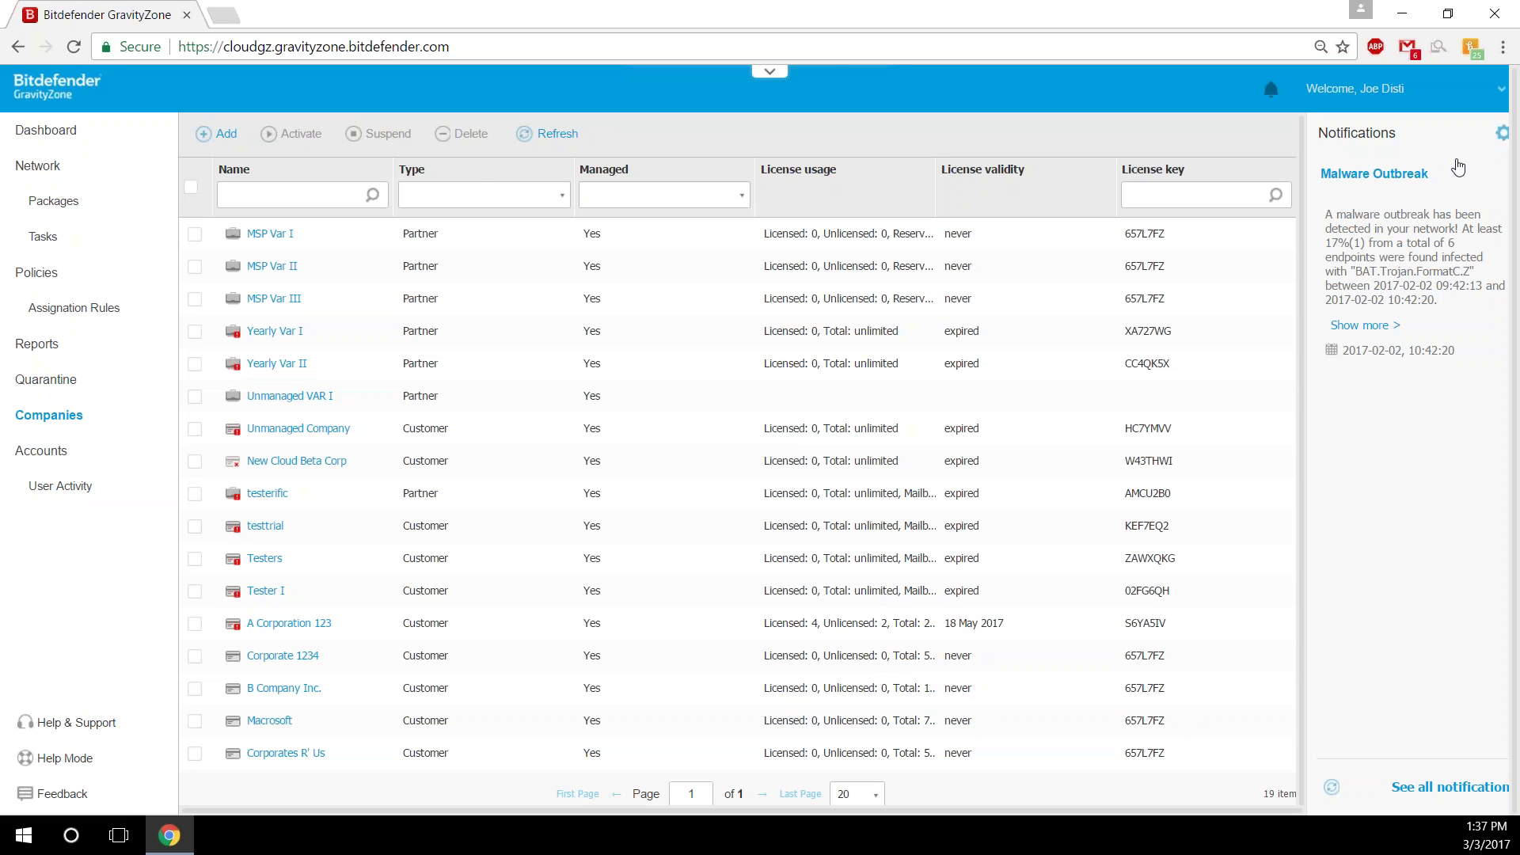
Review the notification settings, including the Malware Outbreak and License Expires descriptions, and close them without saving.
{"action": "left_click", "coordinate": [1502, 136]}
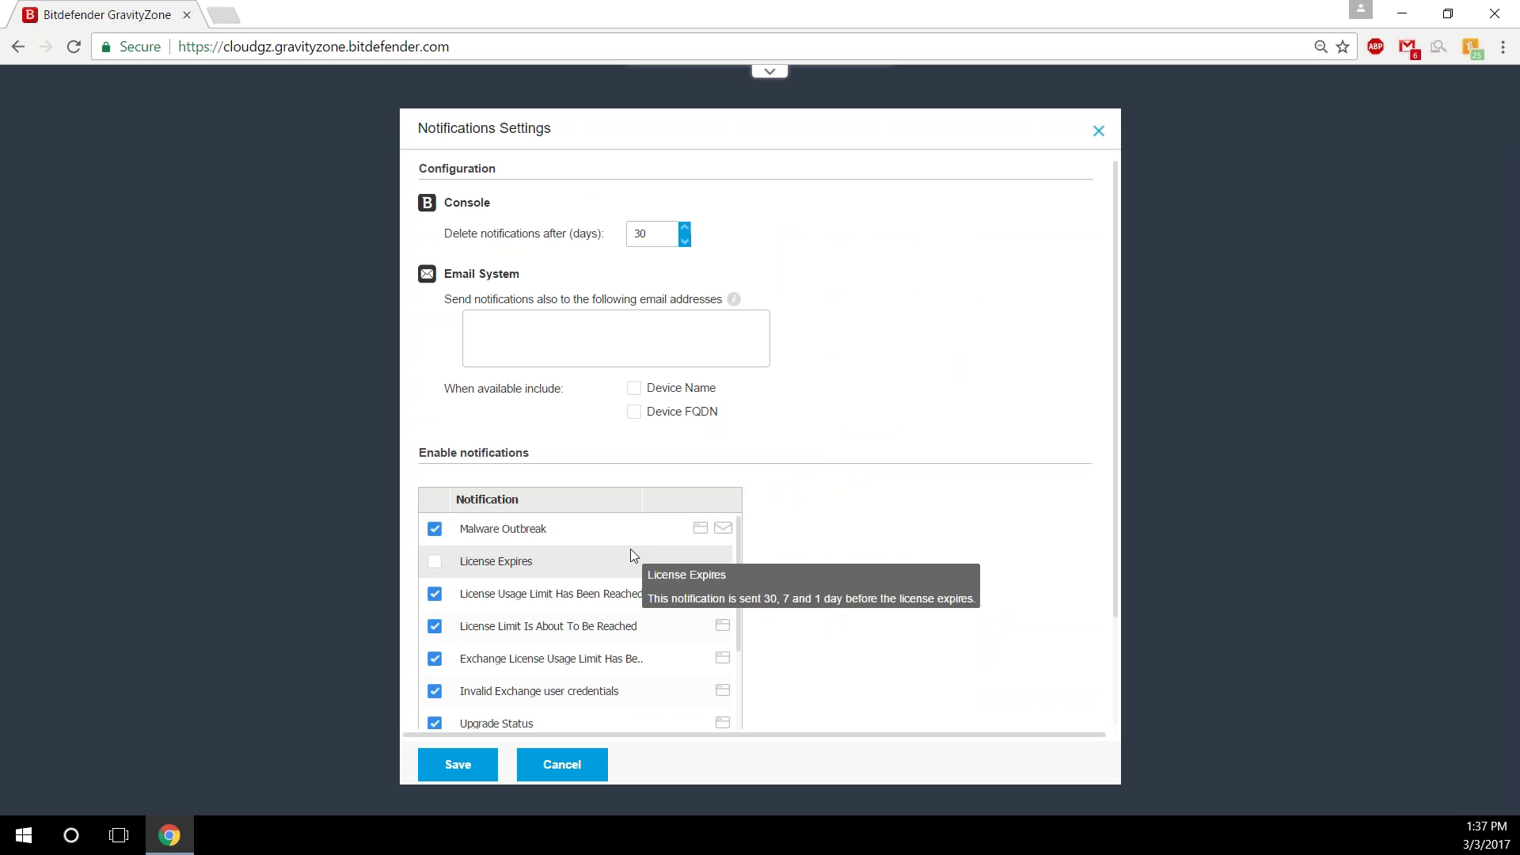
{"action": "mouse_move", "coordinate": [625, 532]}
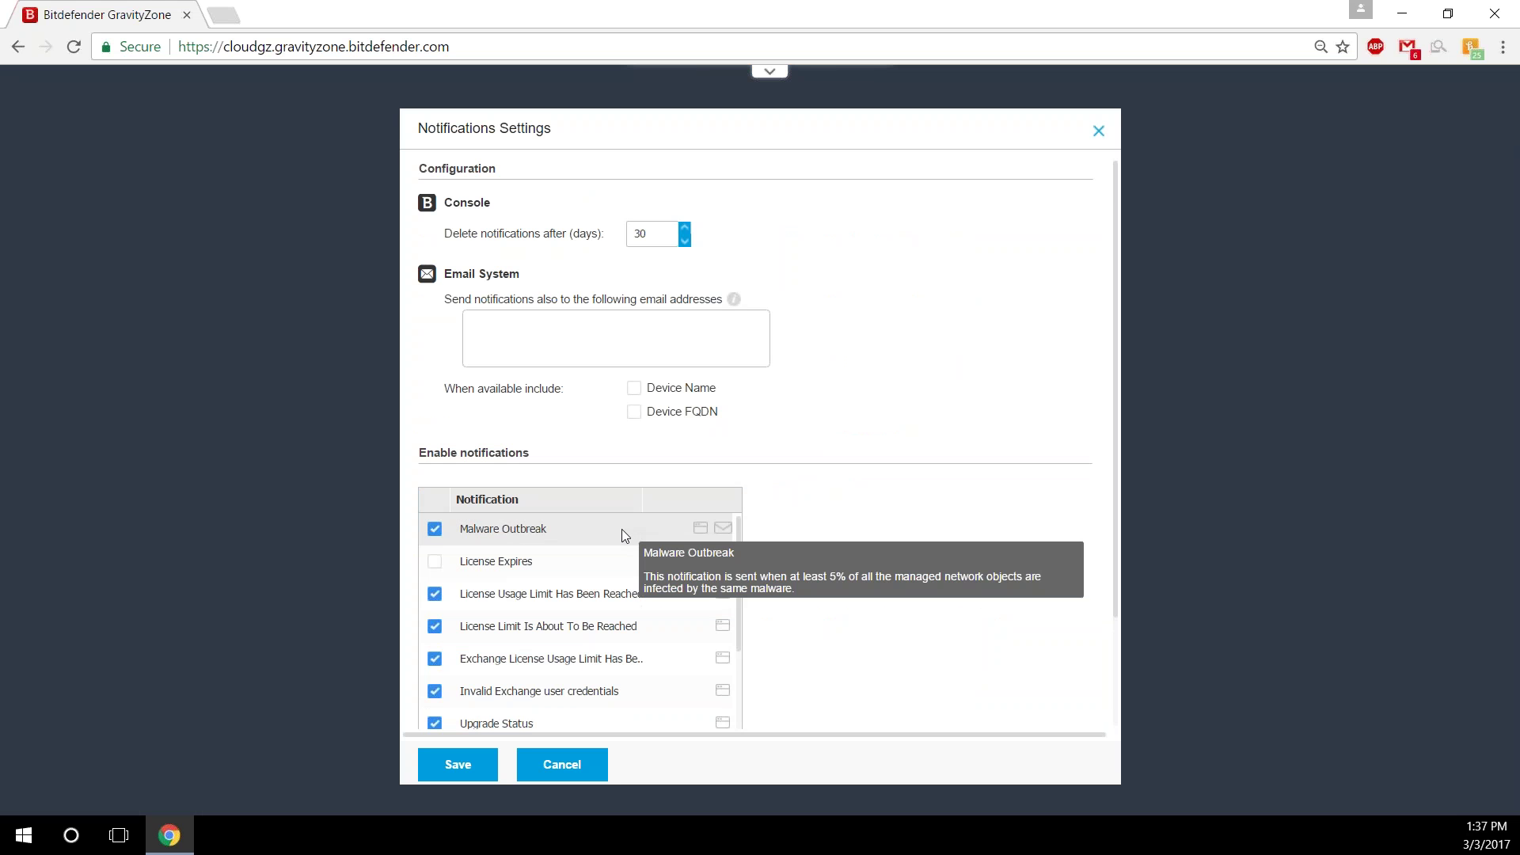
{"action": "mouse_move", "coordinate": [588, 562]}
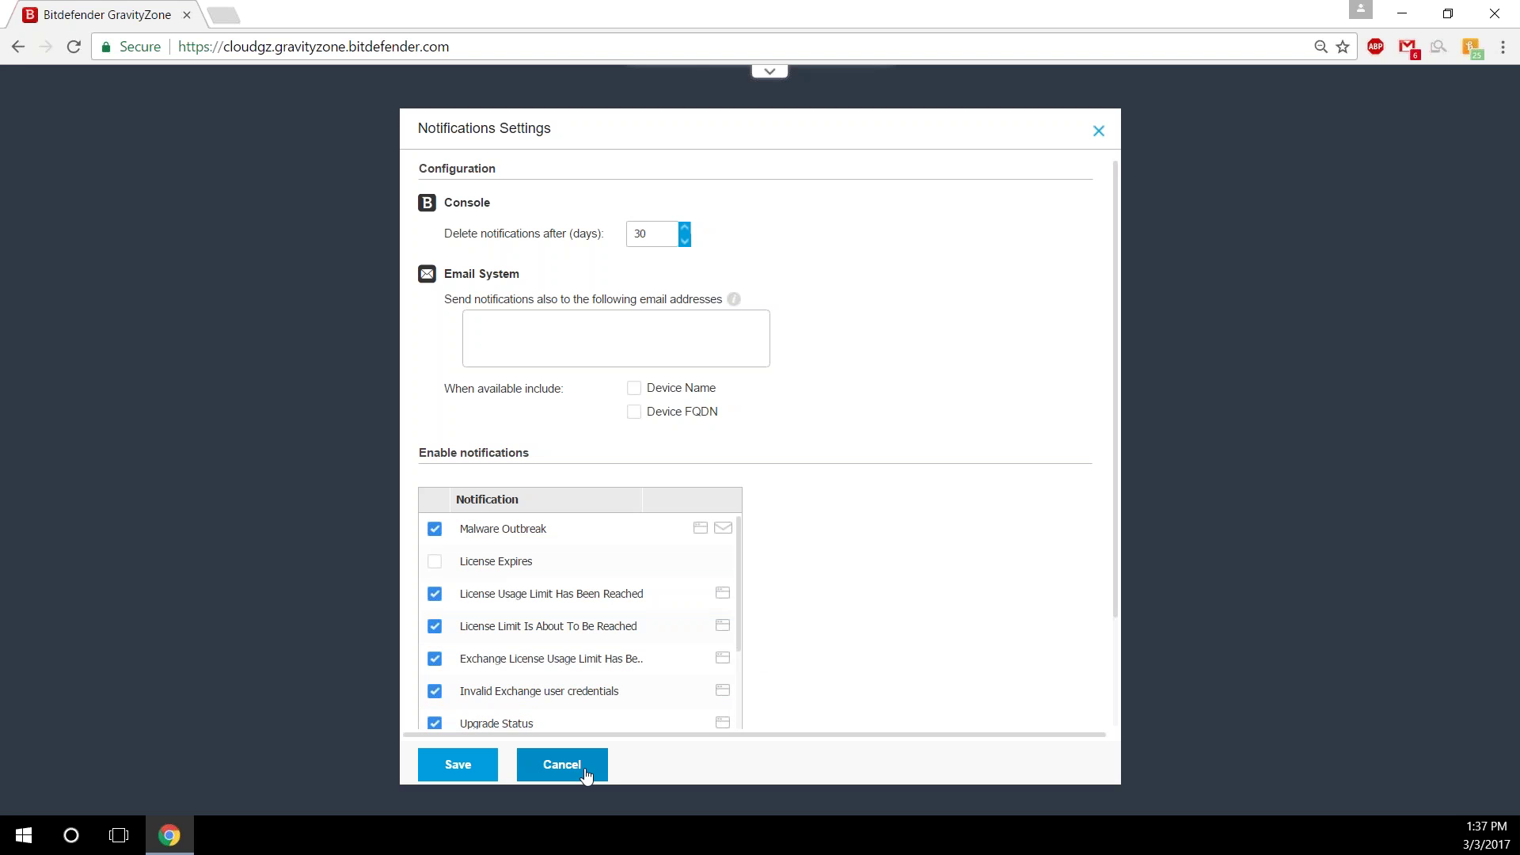
{"action": "left_click", "coordinate": [559, 762]}
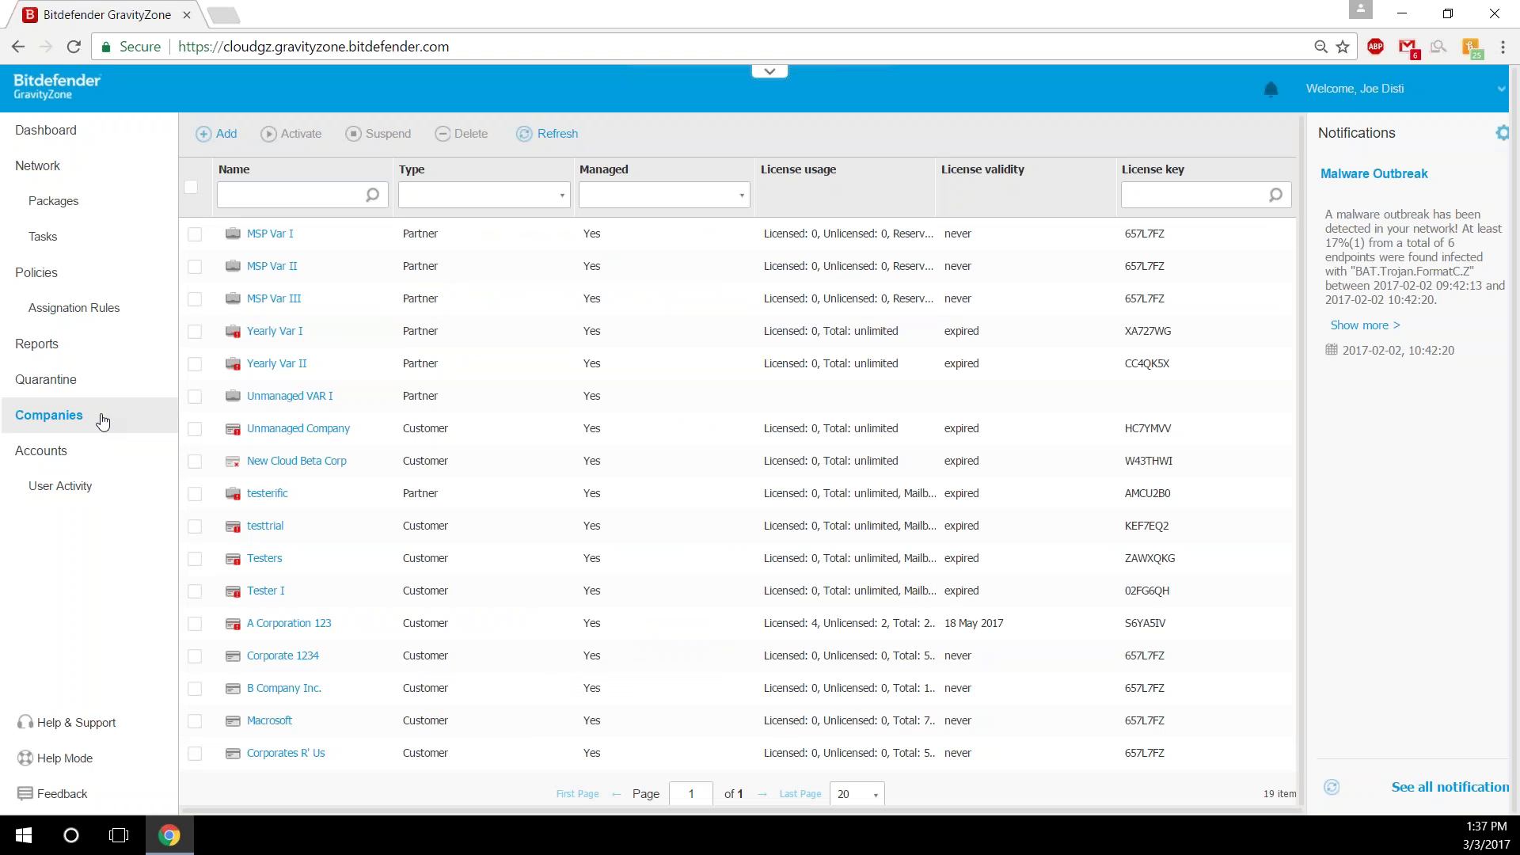
Start a new endpoint package for the company A Corporation 123 and name it "A Corporation 123 Endpoint Protection".
{"action": "left_click", "coordinate": [93, 171]}
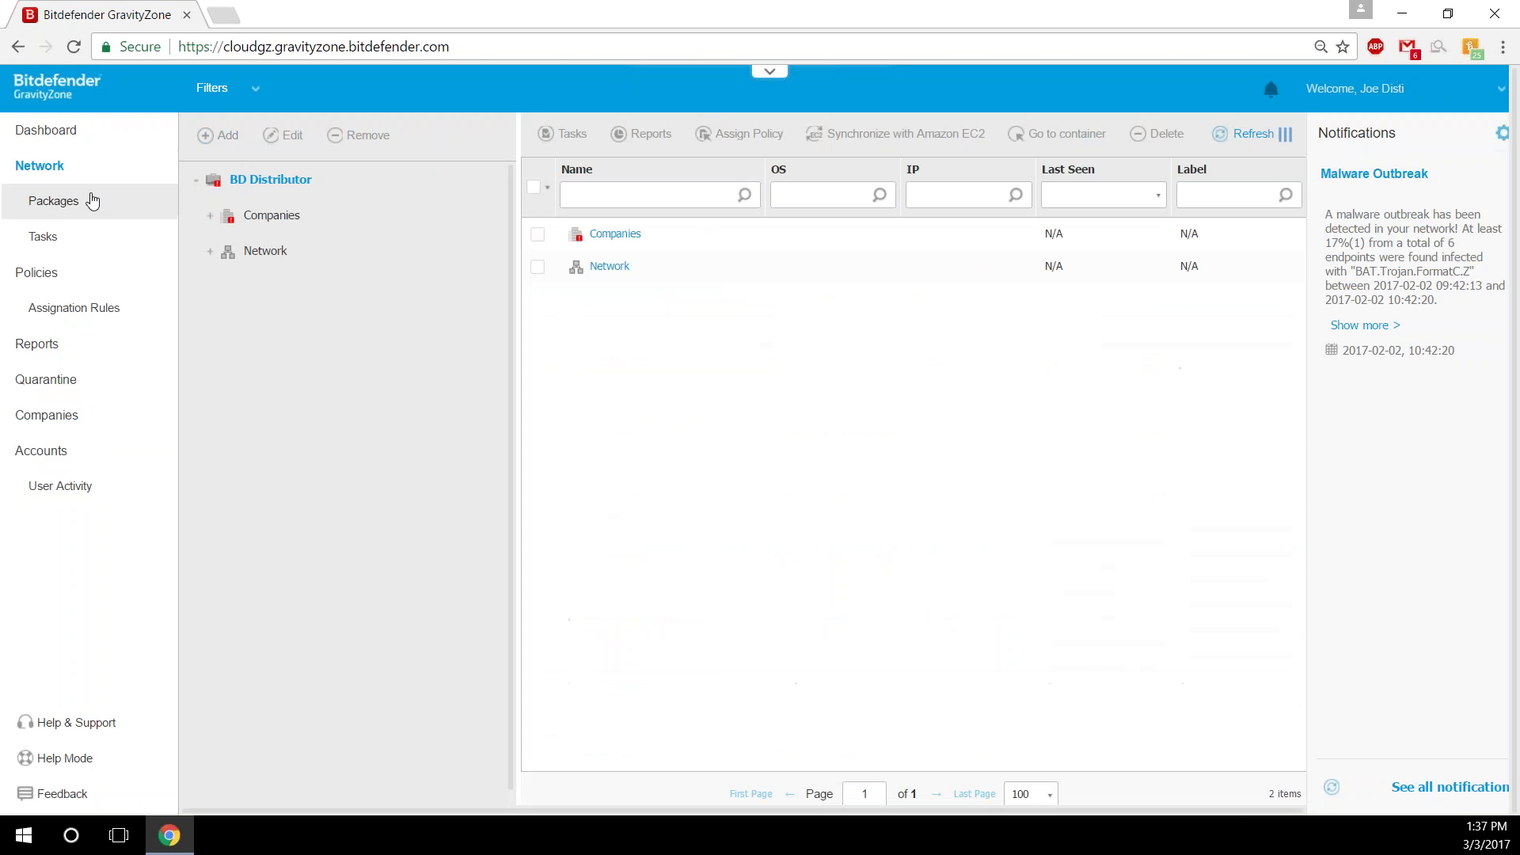
{"action": "left_click", "coordinate": [93, 201]}
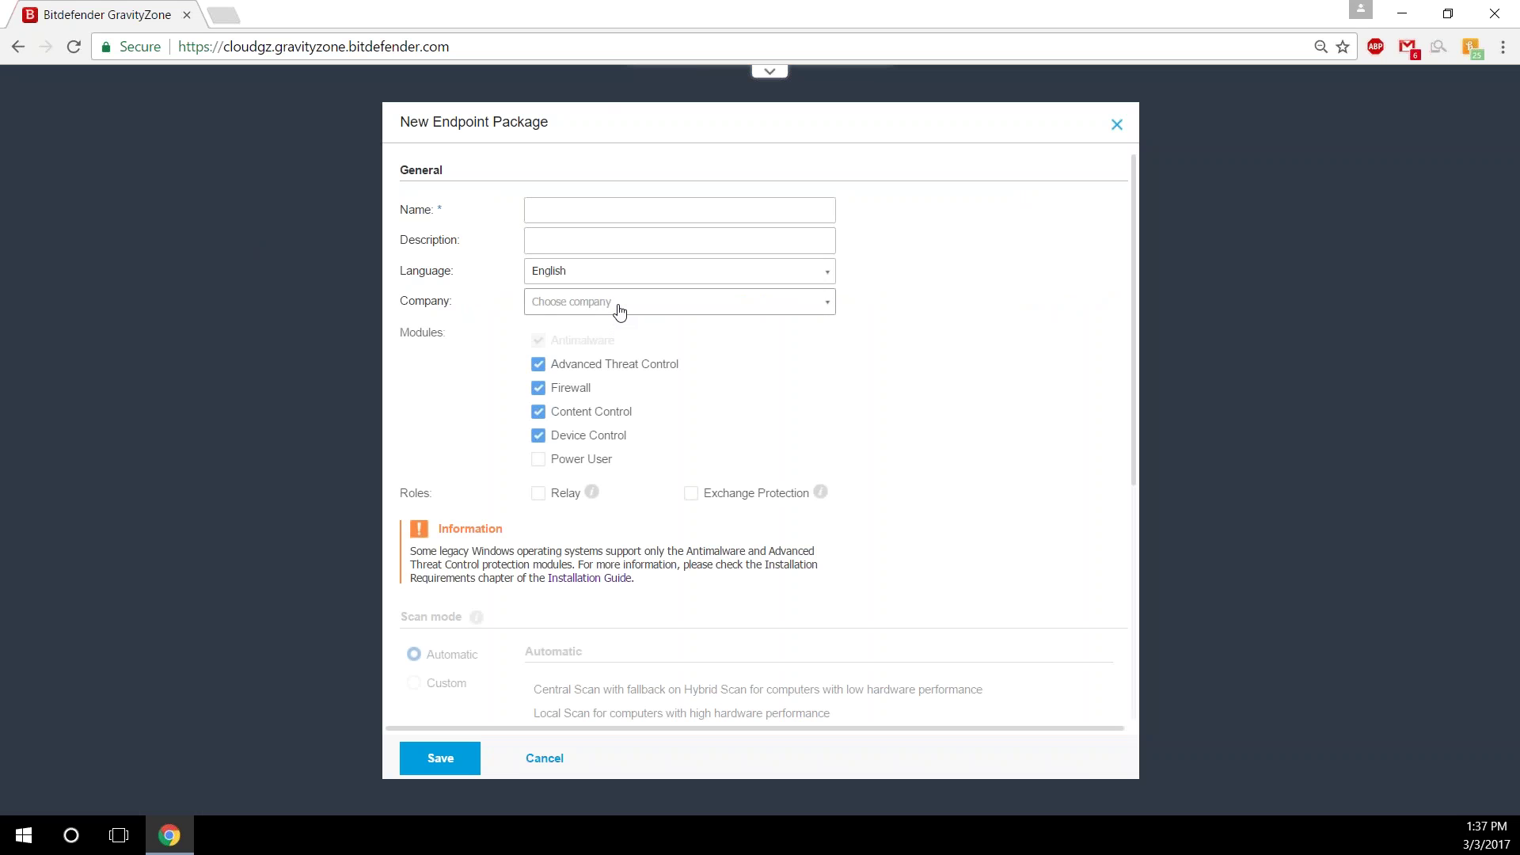
{"action": "left_click", "coordinate": [828, 302]}
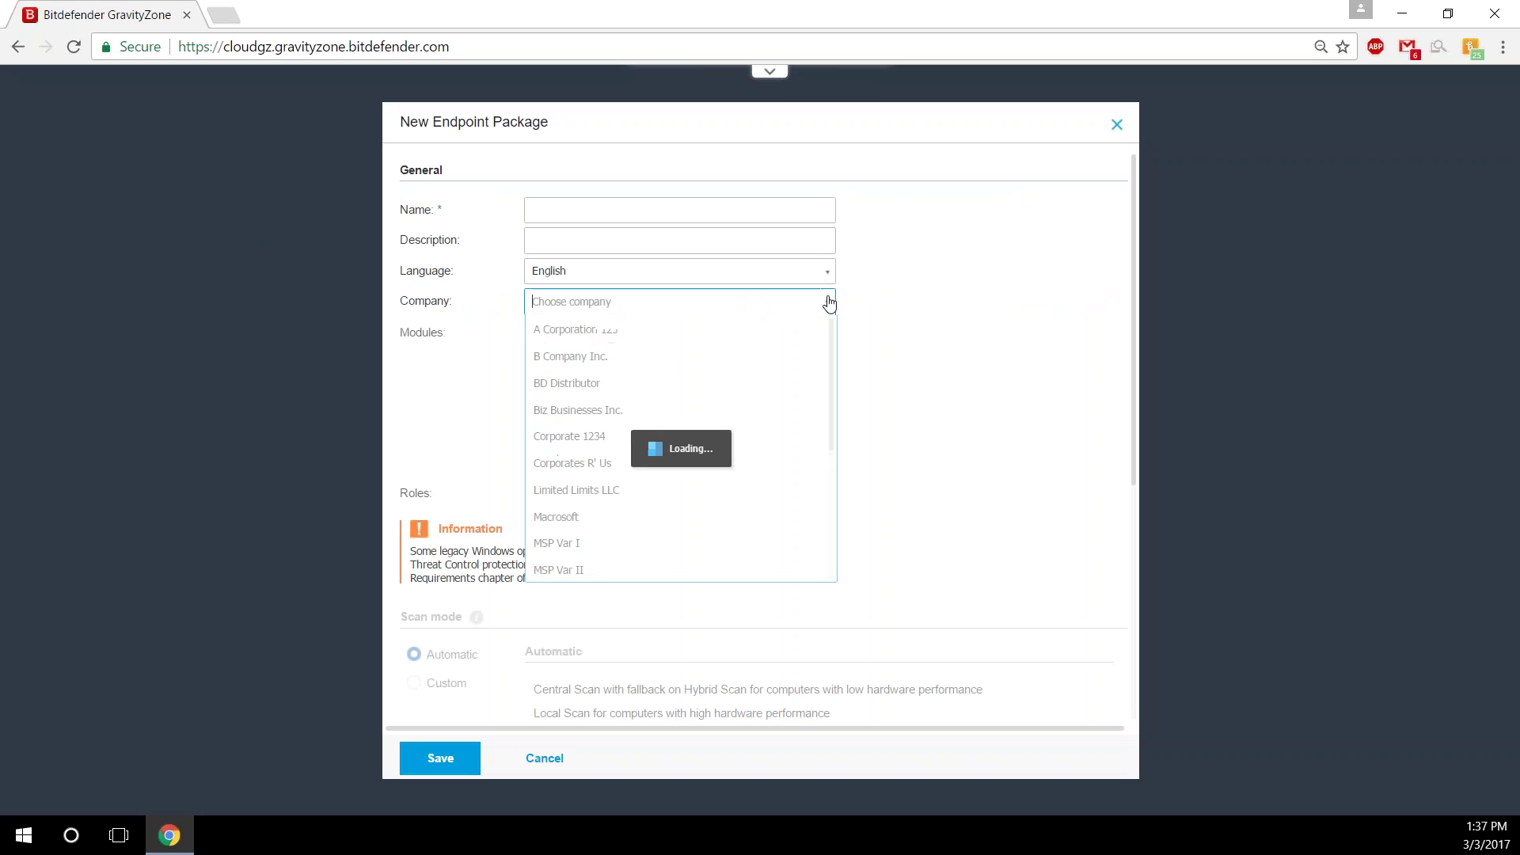
{"action": "left_click", "coordinate": [814, 331]}
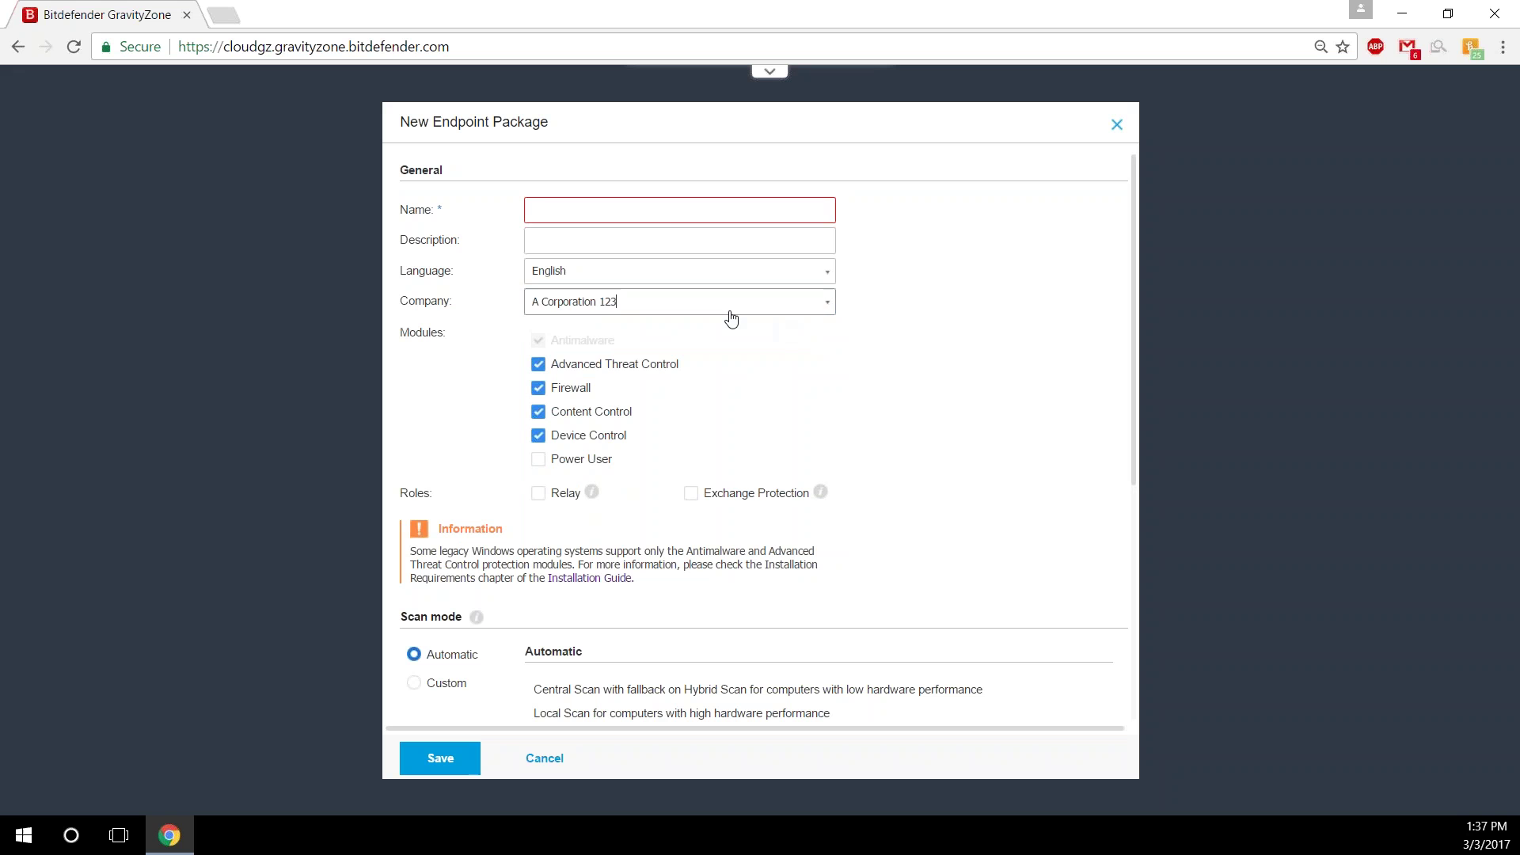
{"action": "left_click", "coordinate": [658, 210]}
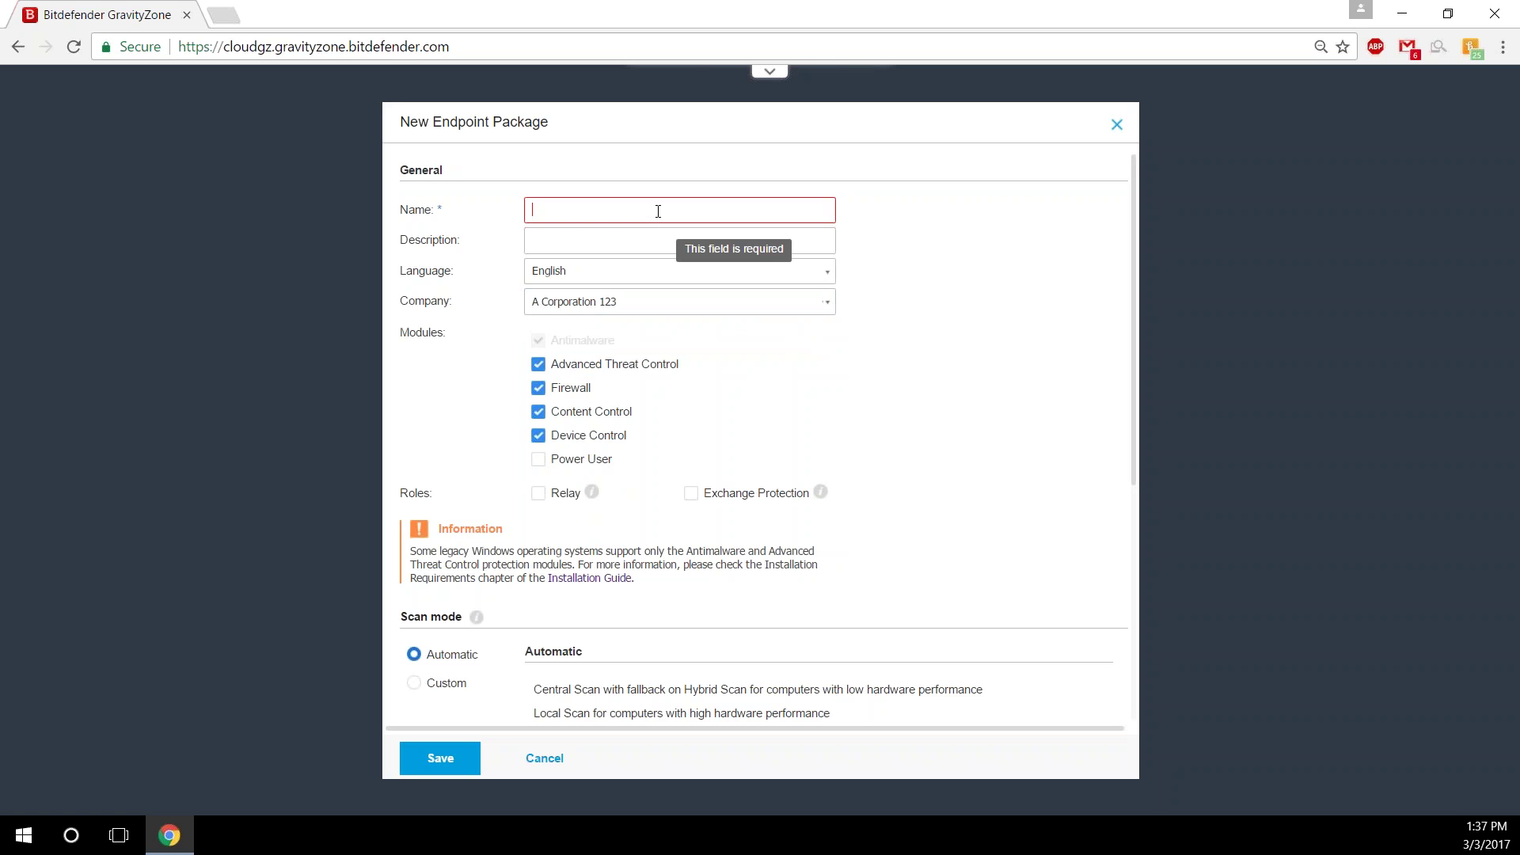
{"action": "type", "text": "A"}
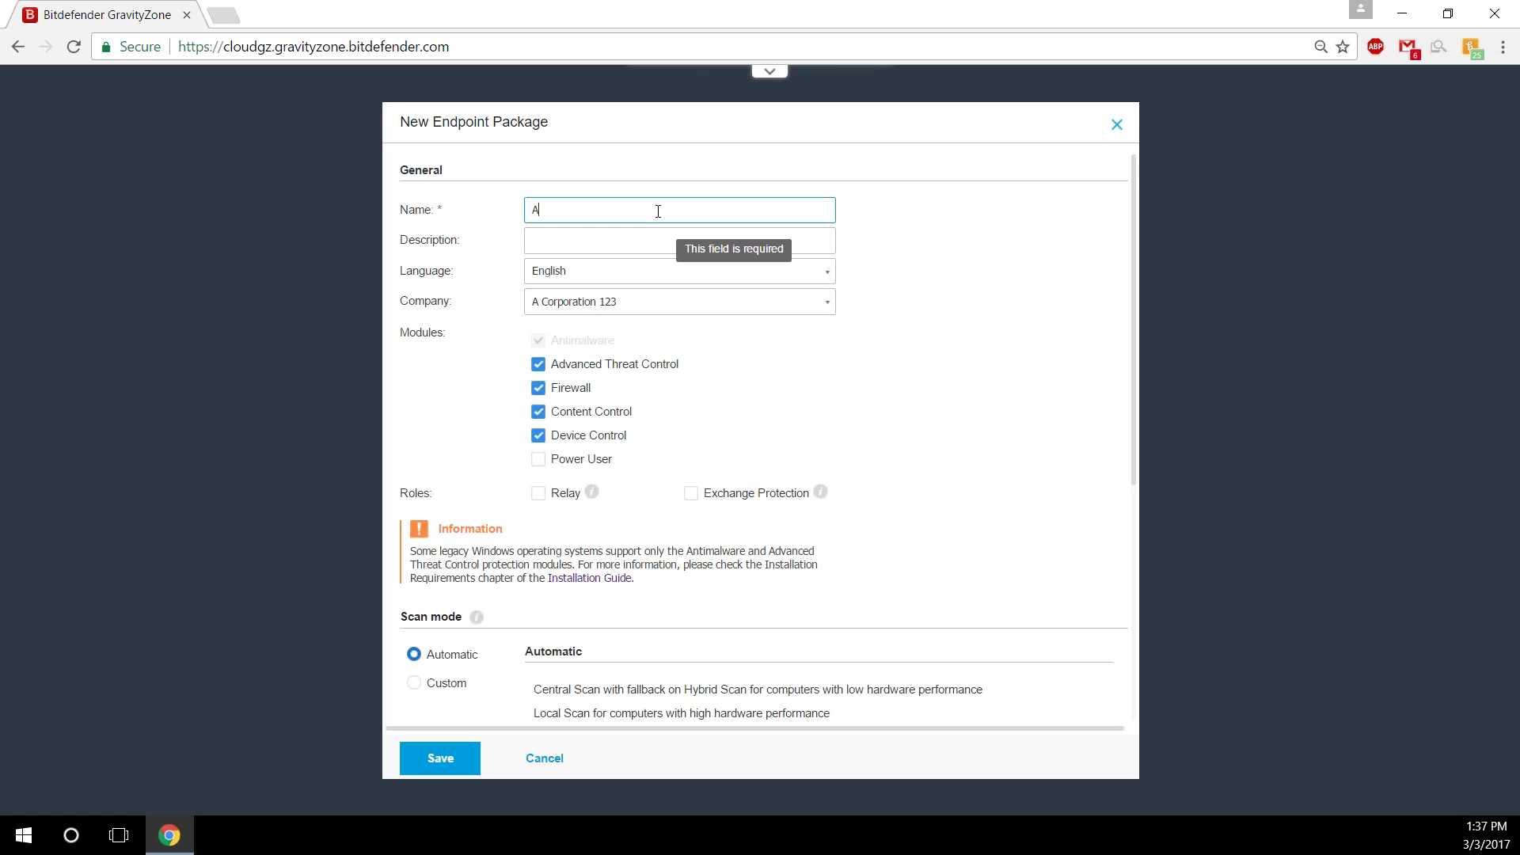
{"action": "type", "text": " Corporation 1"}
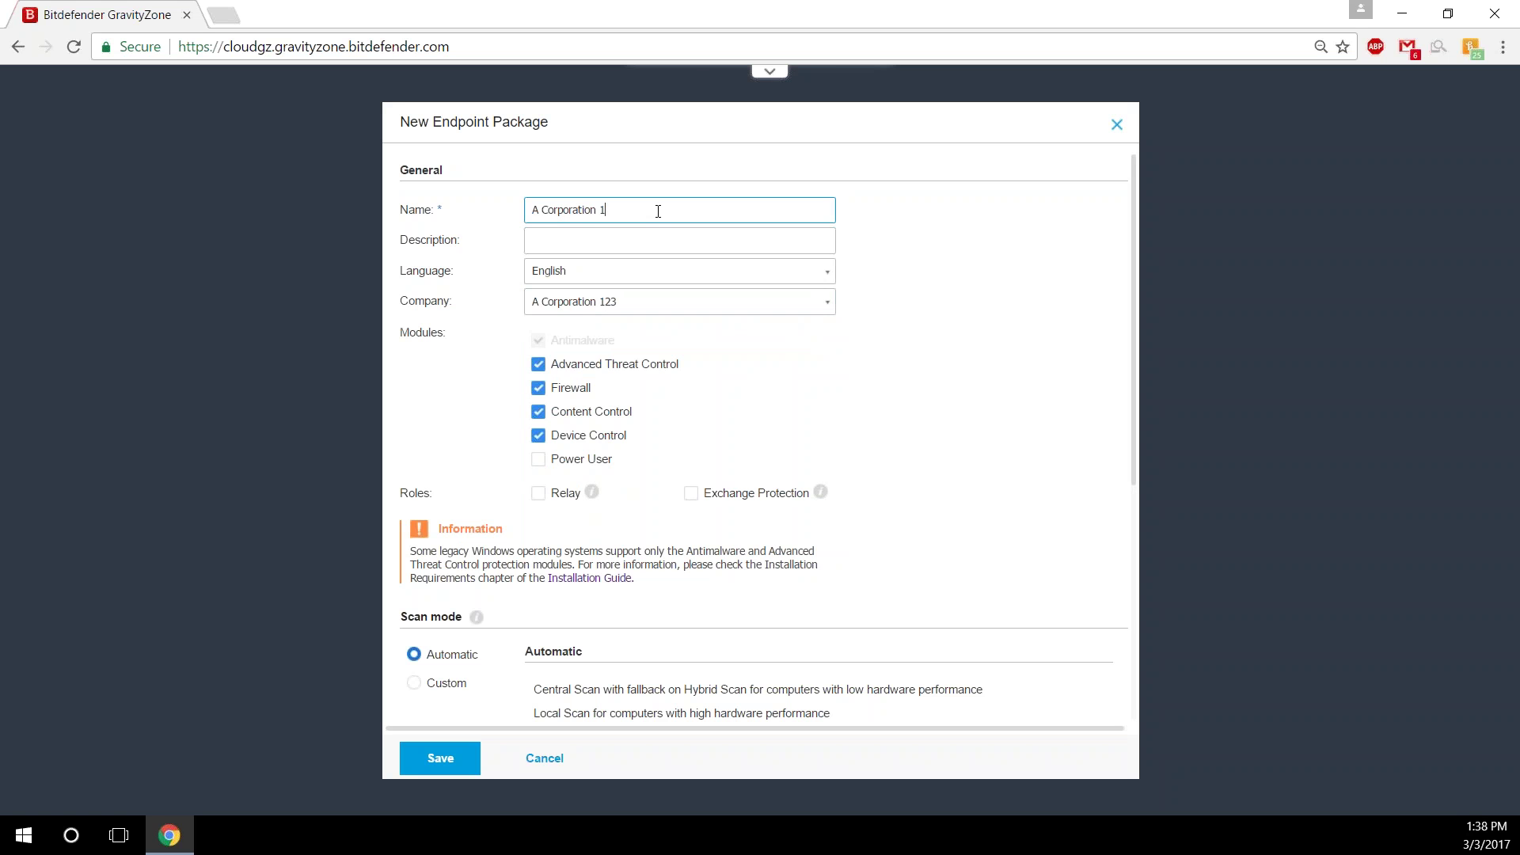
{"action": "type", "text": "23 Endpoint Protection"}
Exclude the Firewall and Content Control modules from the package, keep Device Control, and enable the Relay role.
{"action": "left_click", "coordinate": [538, 436]}
{"action": "left_click", "coordinate": [539, 412]}
{"action": "left_click", "coordinate": [538, 391]}
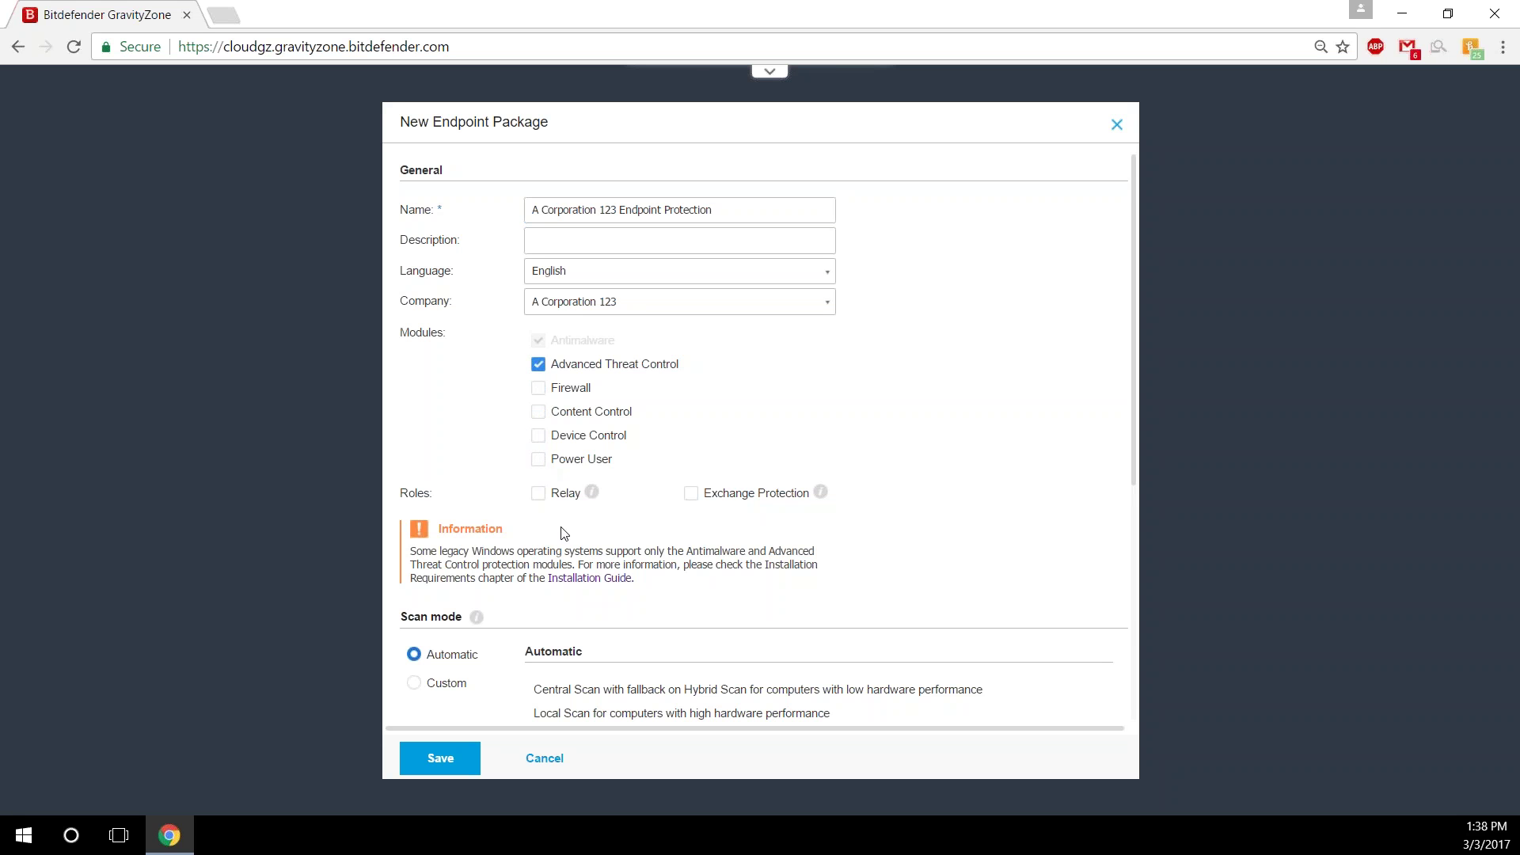
{"action": "left_click", "coordinate": [538, 436]}
{"action": "left_click", "coordinate": [539, 494]}
Review the package's Relay information, scan mode and installation settings, and discard the package.
{"action": "mouse_move", "coordinate": [596, 492]}
{"action": "scroll", "coordinate": [761, 504], "scroll_direction": "down", "scroll_amount": 3}
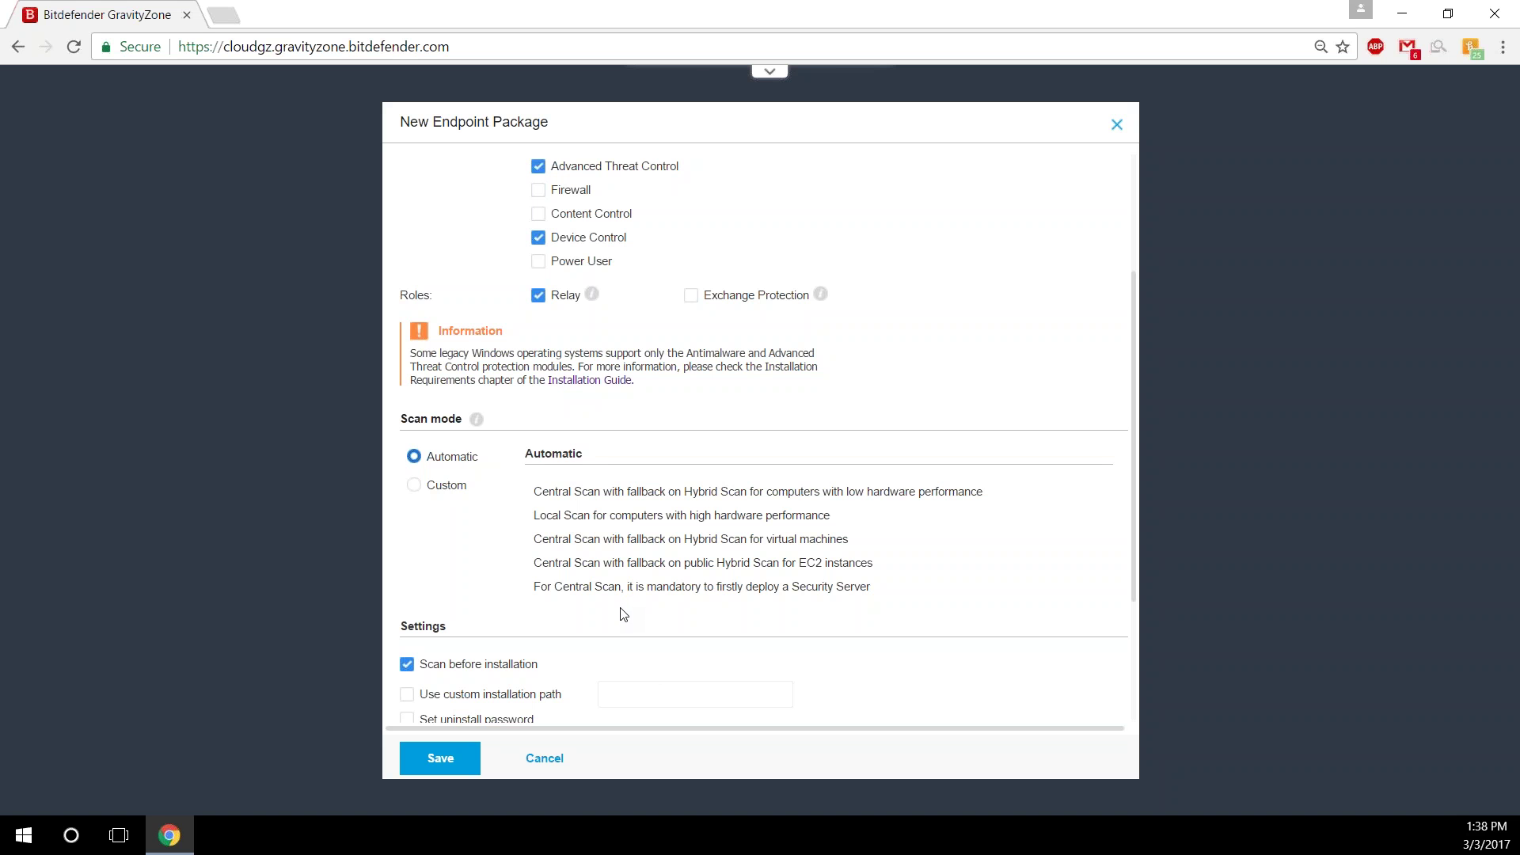
{"action": "scroll", "coordinate": [626, 615], "scroll_direction": "down", "scroll_amount": 3}
{"action": "left_click", "coordinate": [540, 760]}
Select the BEST Endpoint package and show its installation links in the dialog for sending download links.
{"action": "left_click", "coordinate": [195, 266]}
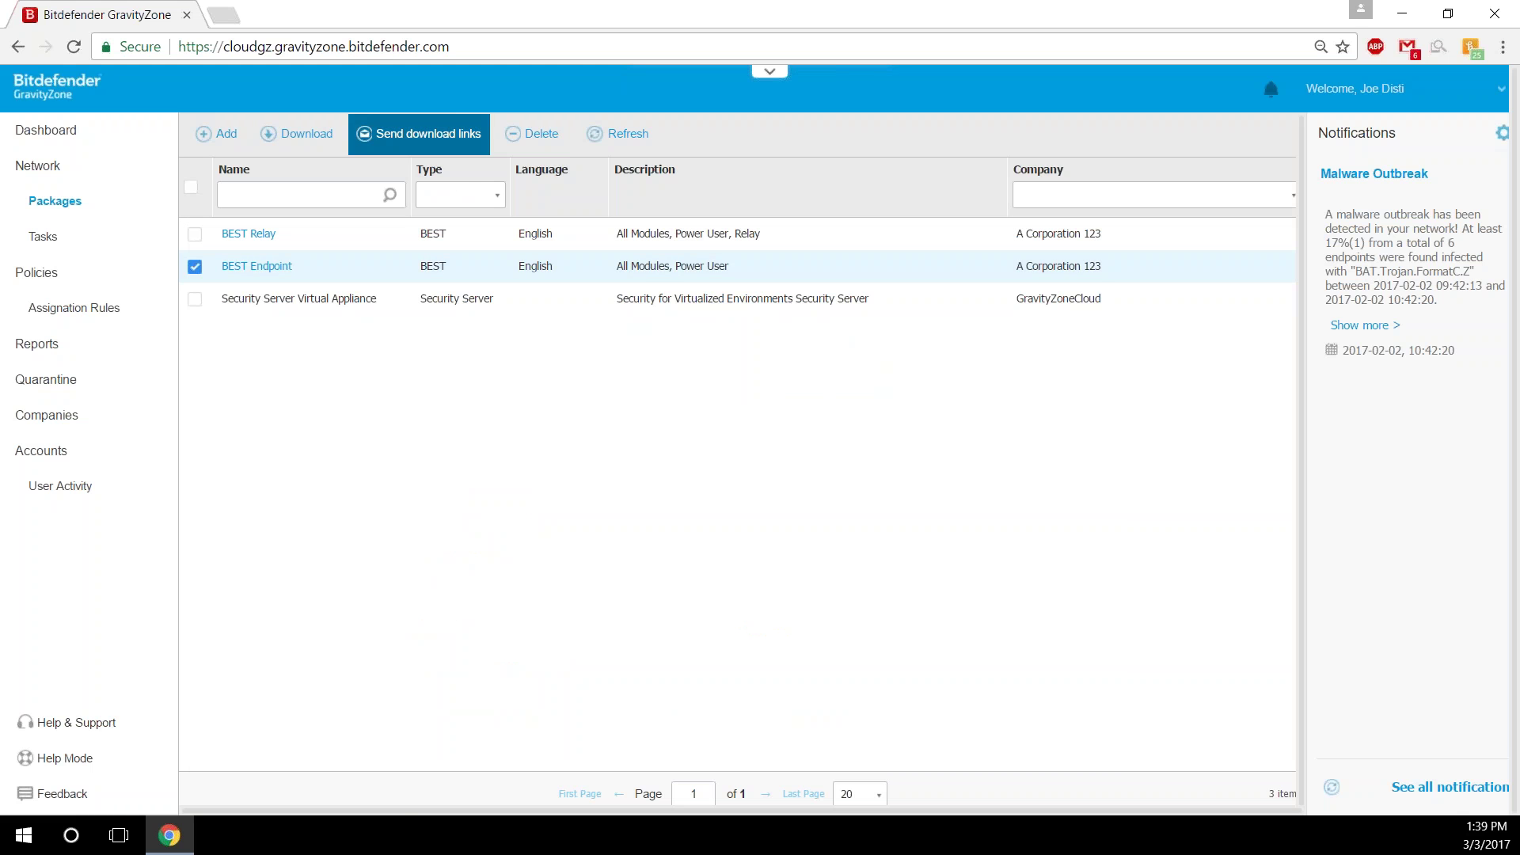
{"action": "left_click", "coordinate": [451, 136]}
{"action": "left_click", "coordinate": [491, 332]}
{"action": "left_click", "coordinate": [492, 329]}
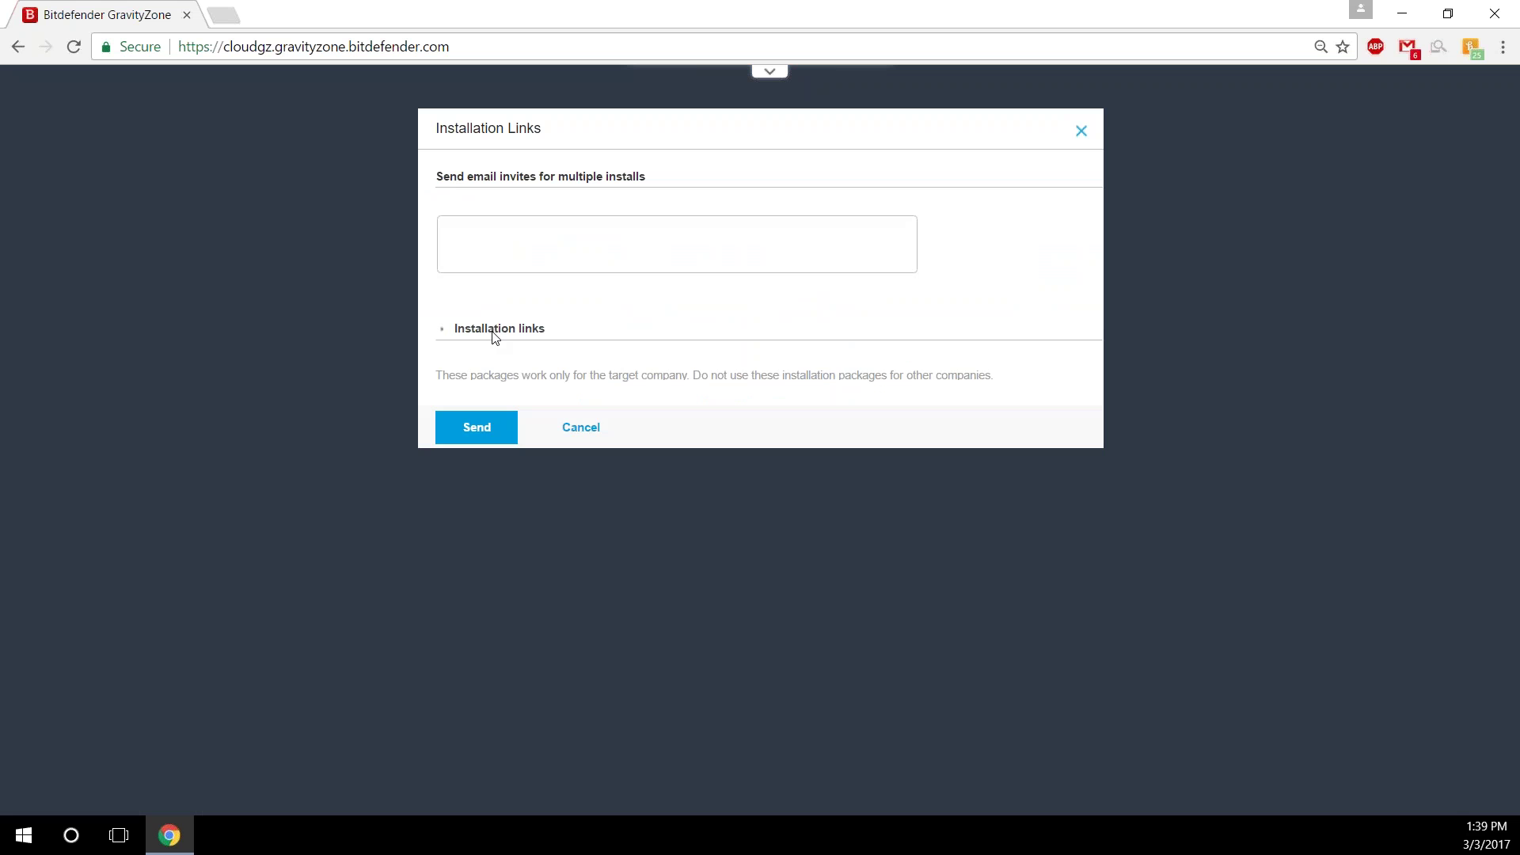
{"action": "left_click", "coordinate": [494, 333]}
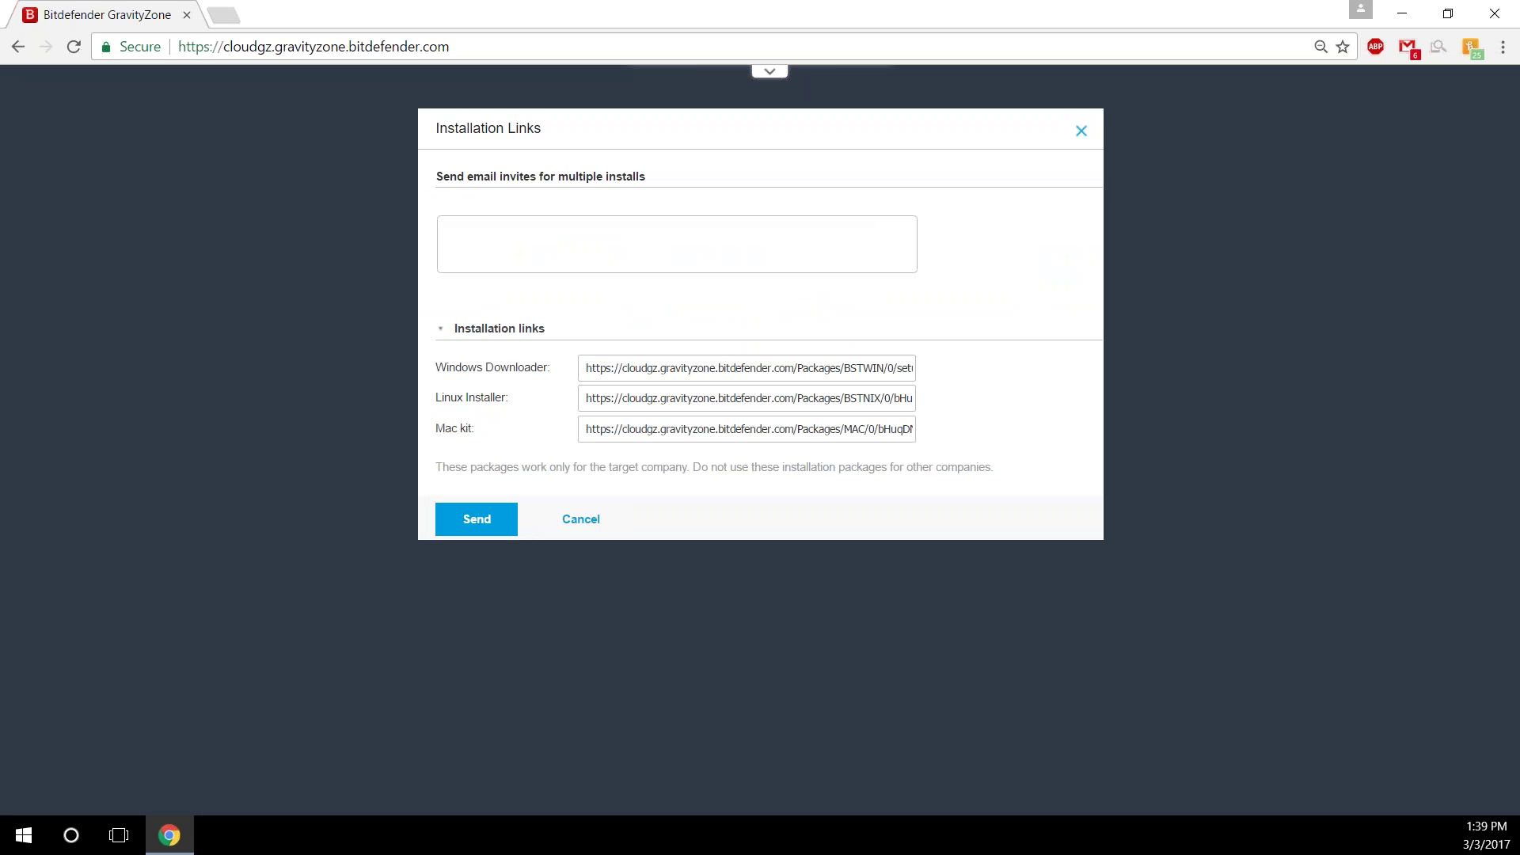
Close the installation links dialog, show the kits available for downloading the BEST Endpoint package, and return to the Network inventory.
{"action": "left_click", "coordinate": [581, 519]}
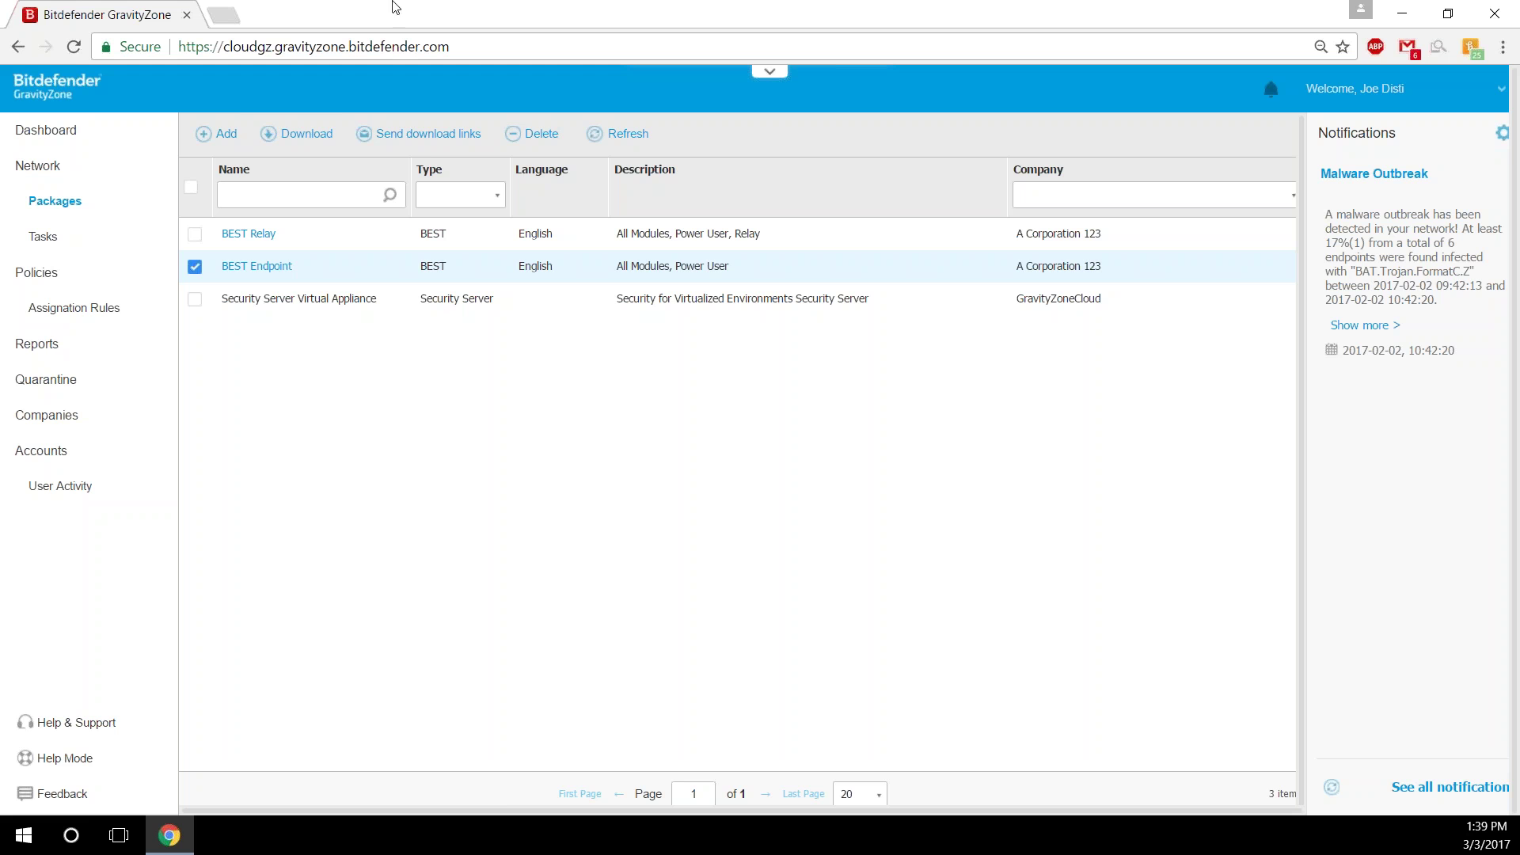
{"action": "left_click", "coordinate": [318, 141]}
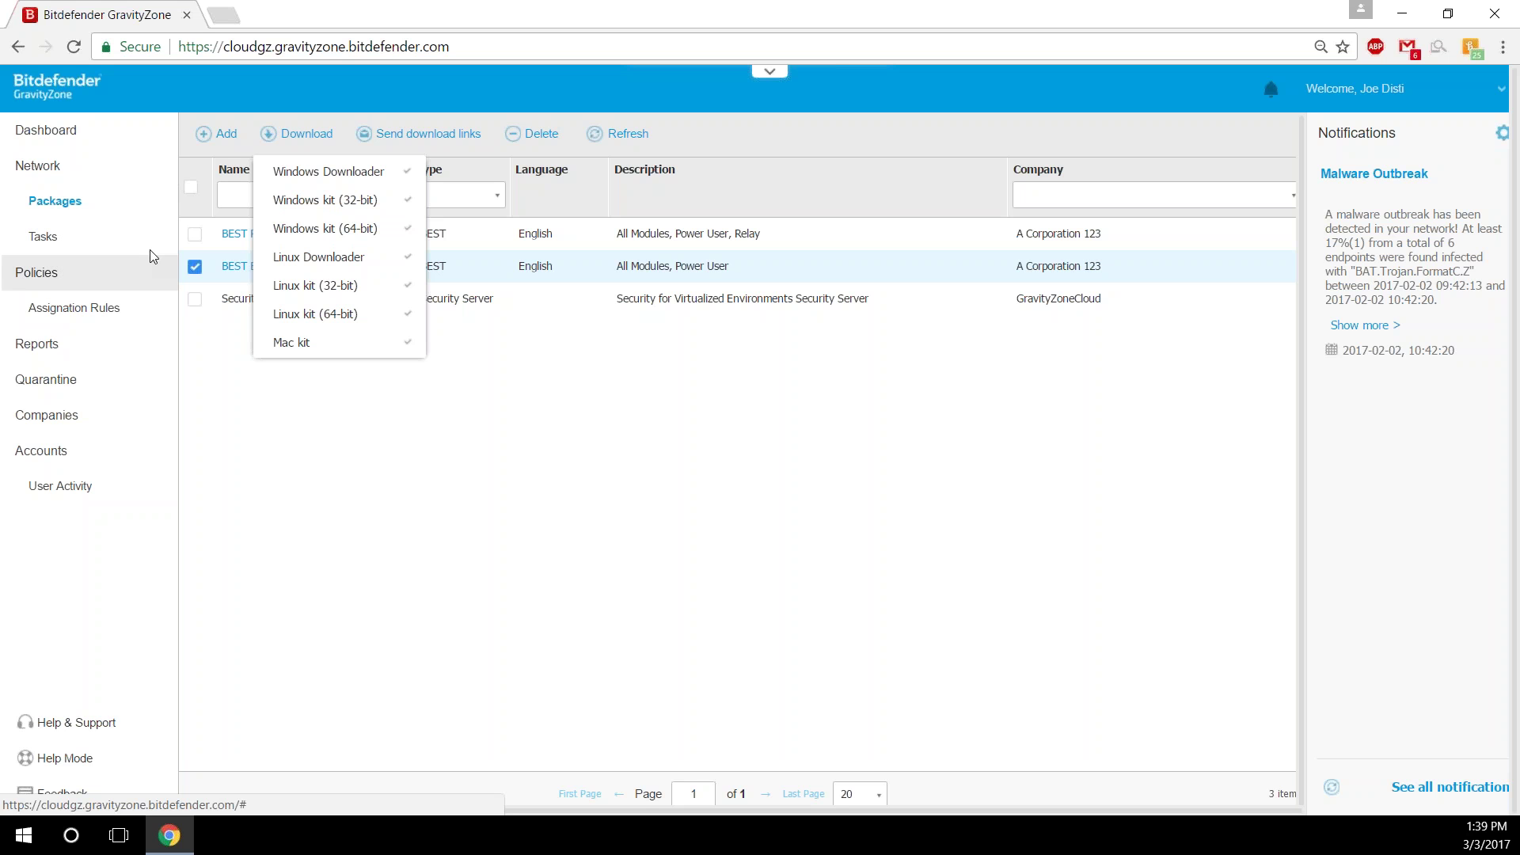
{"action": "left_click", "coordinate": [112, 175]}
{"action": "left_click", "coordinate": [112, 176]}
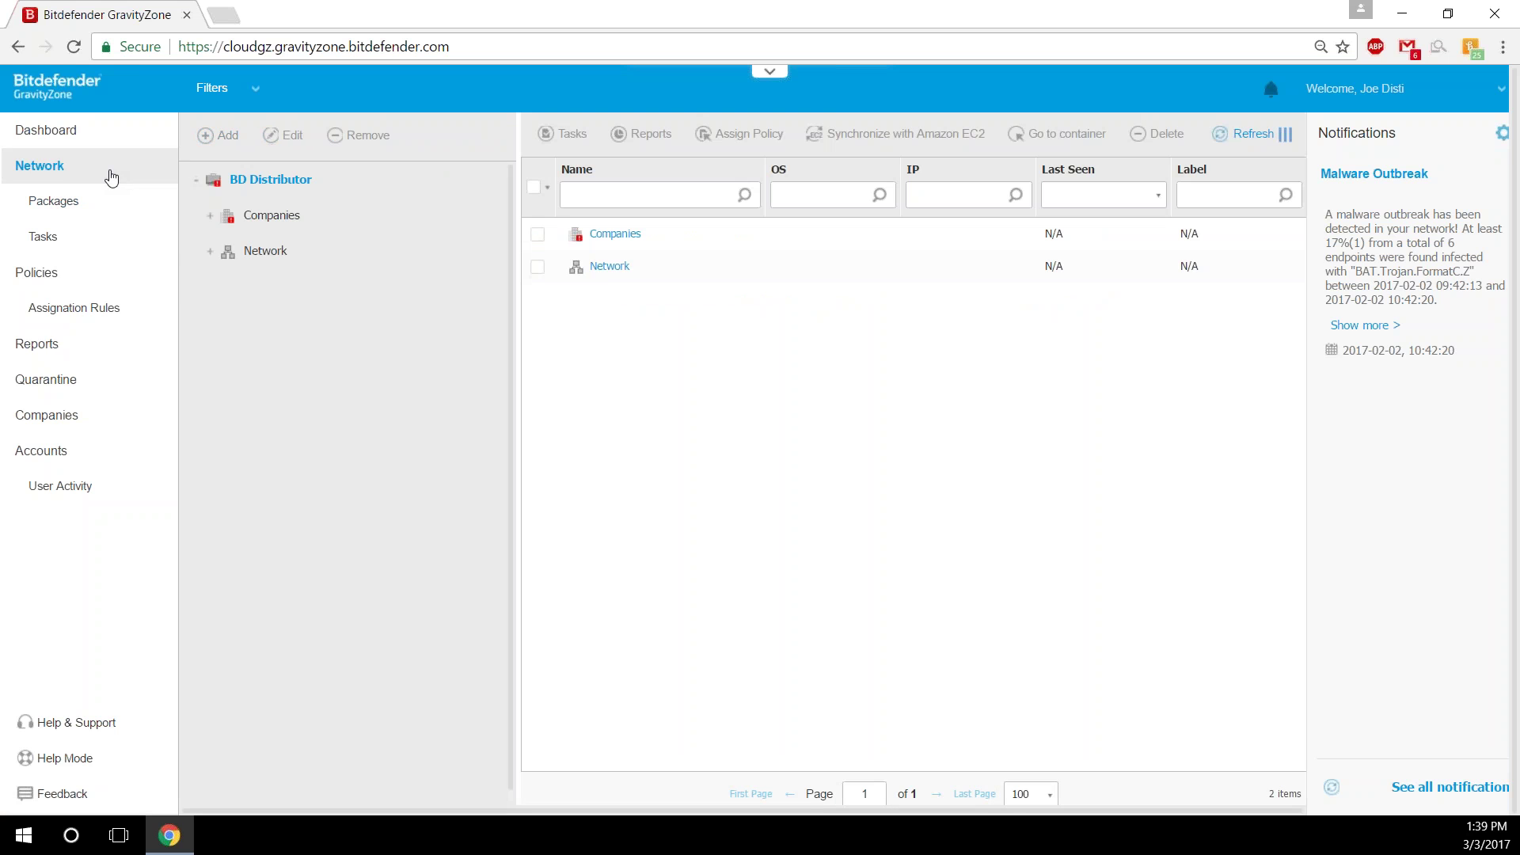
Start a new policy and review its general notification, password, proxy and update settings.
{"action": "left_click", "coordinate": [137, 286]}
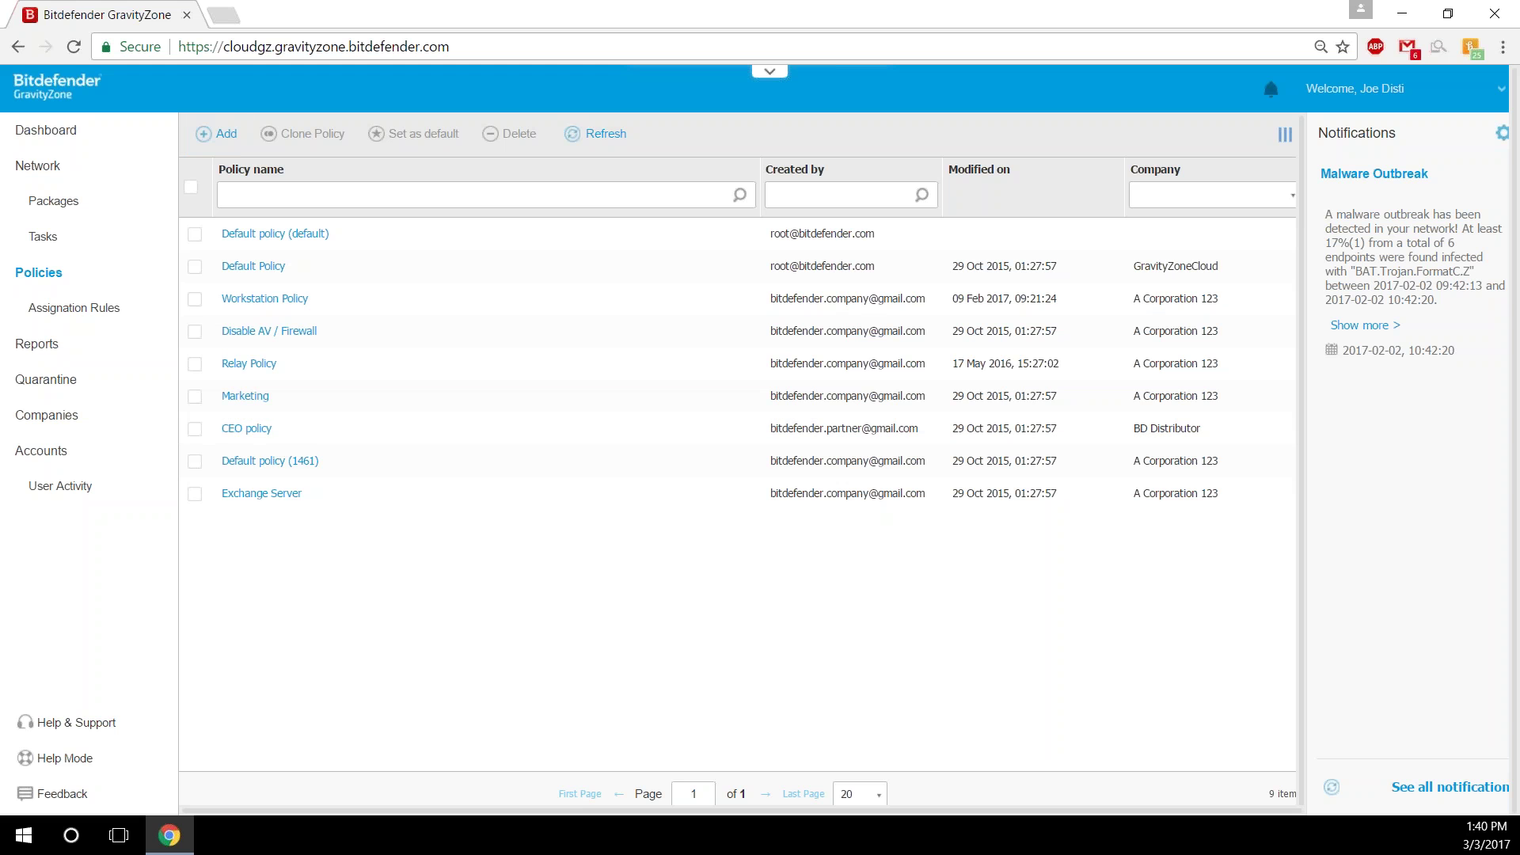
{"action": "left_click", "coordinate": [217, 134]}
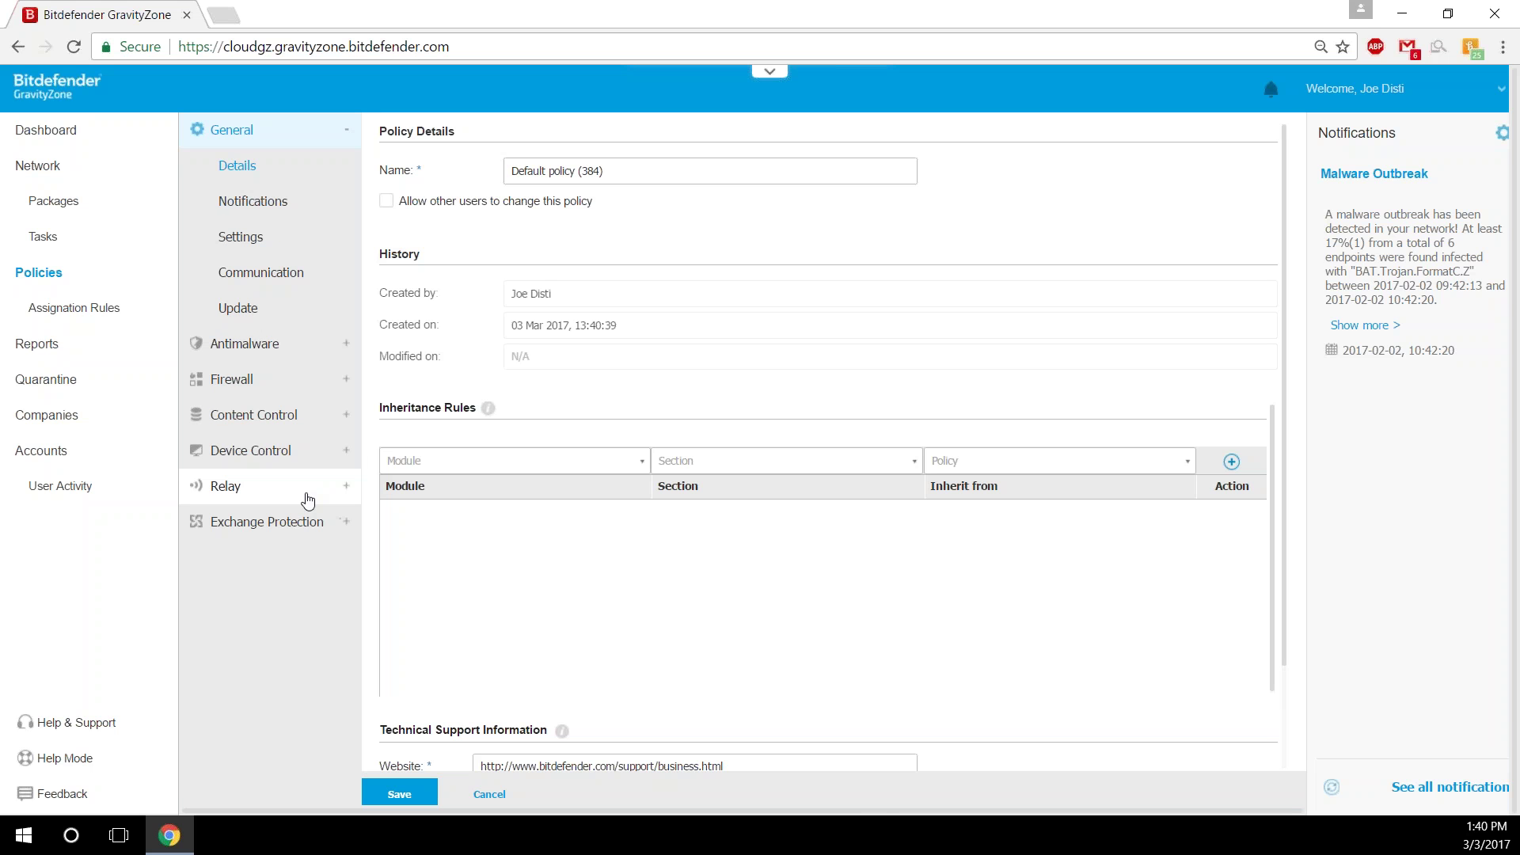
{"action": "left_click", "coordinate": [289, 209]}
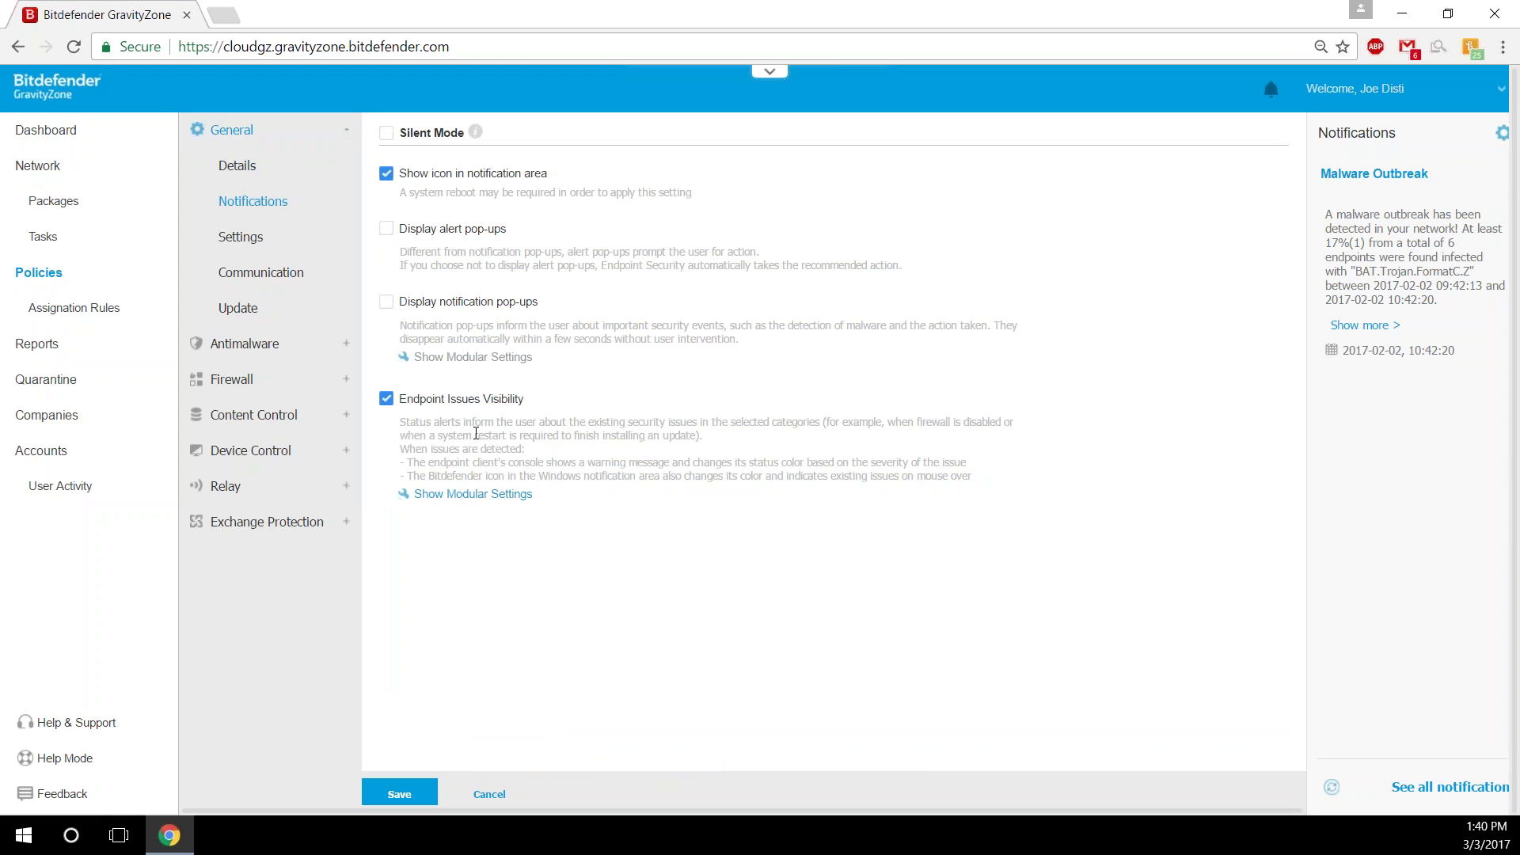
{"action": "left_click", "coordinate": [295, 248]}
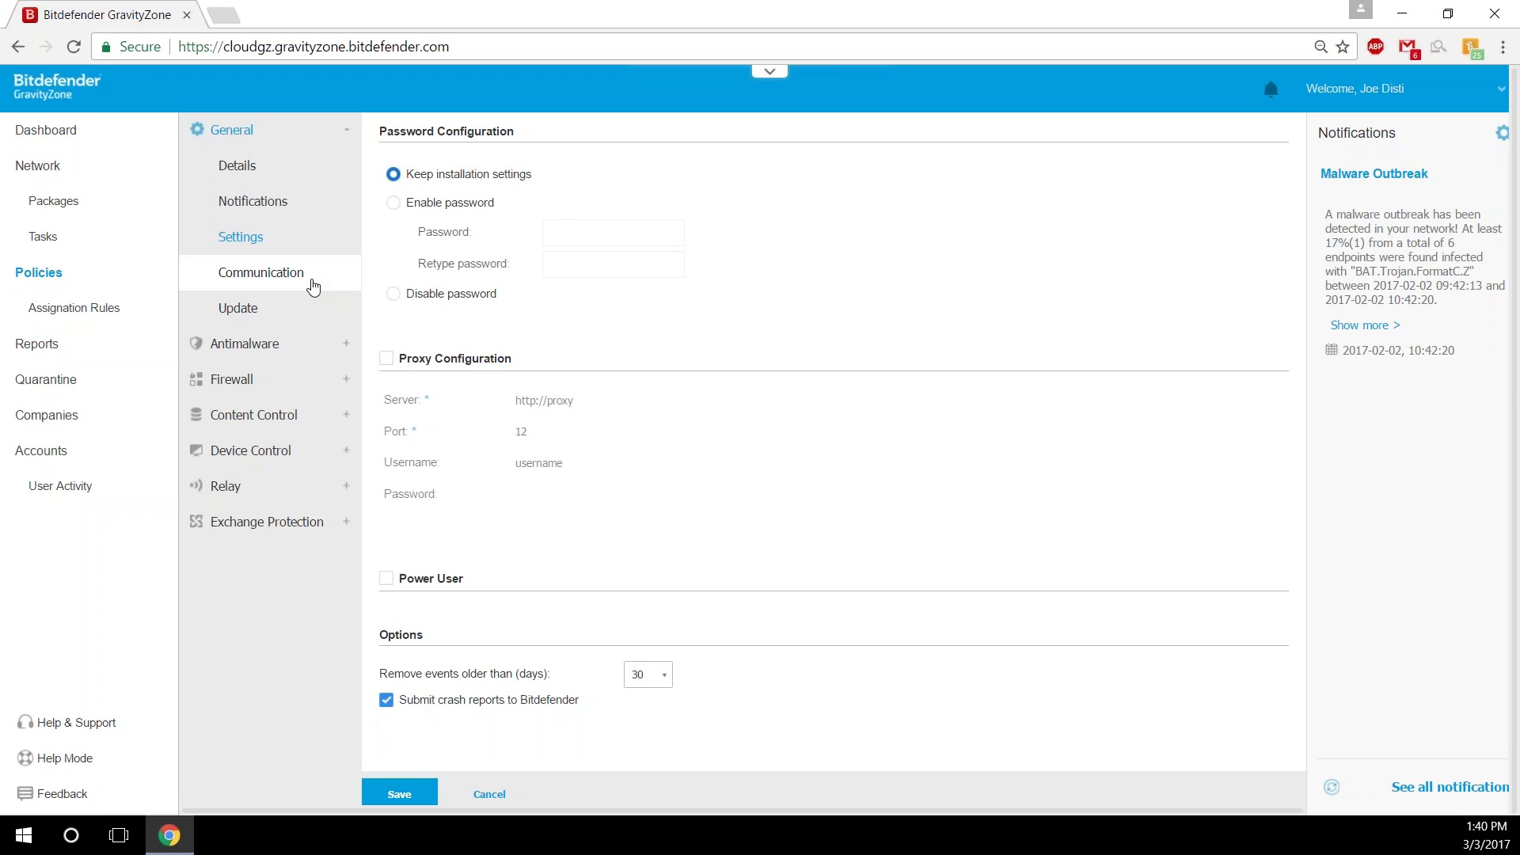
{"action": "left_click", "coordinate": [305, 313]}
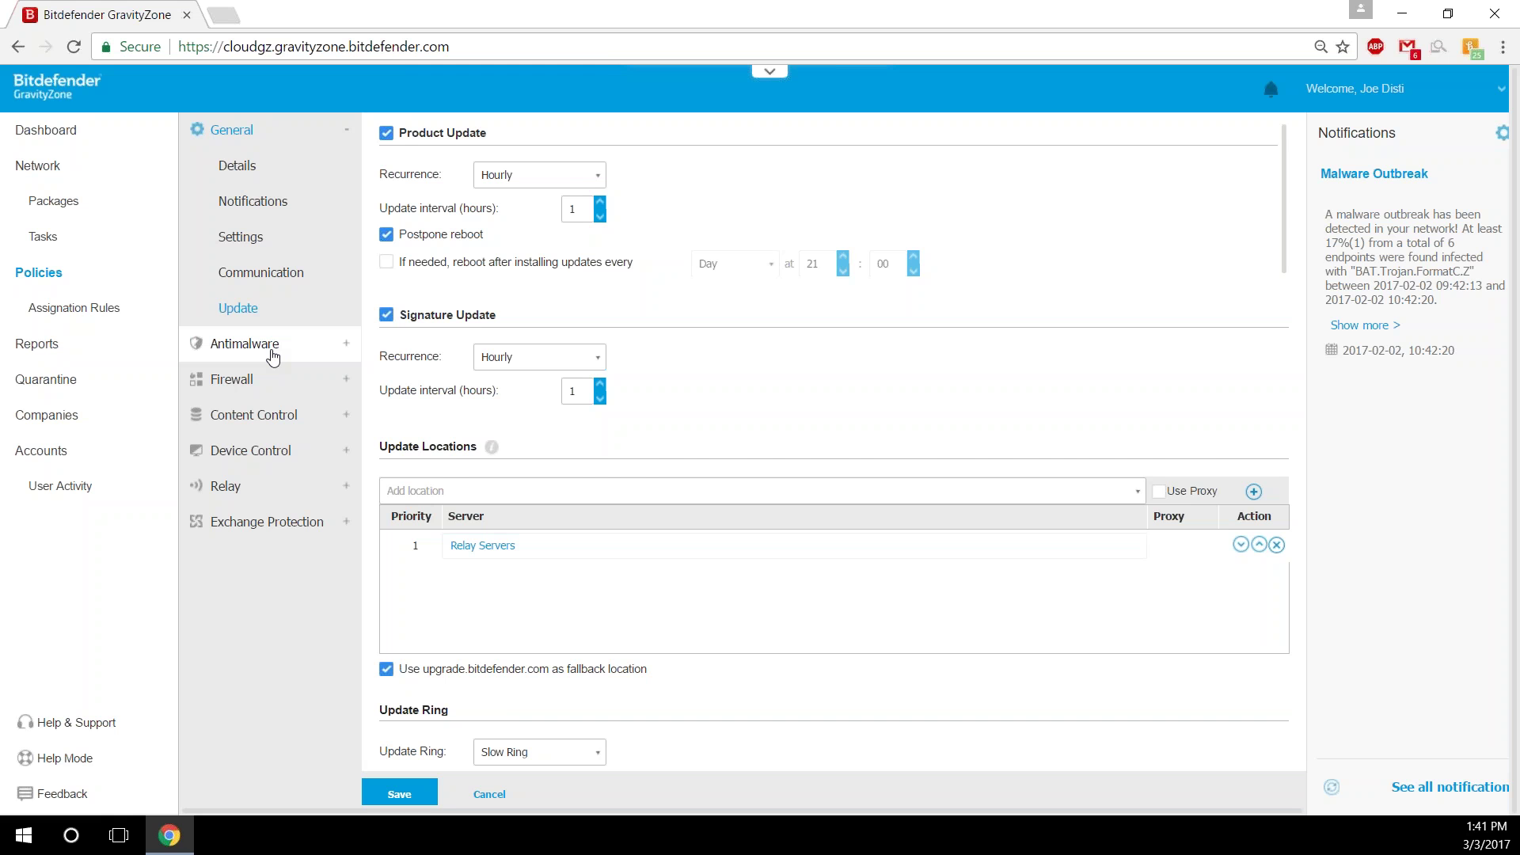
Enable Ransomware Vaccine in the policy's On-Access antimalware settings, and preview a new custom on-demand scan task without saving it.
{"action": "left_click", "coordinate": [273, 356]}
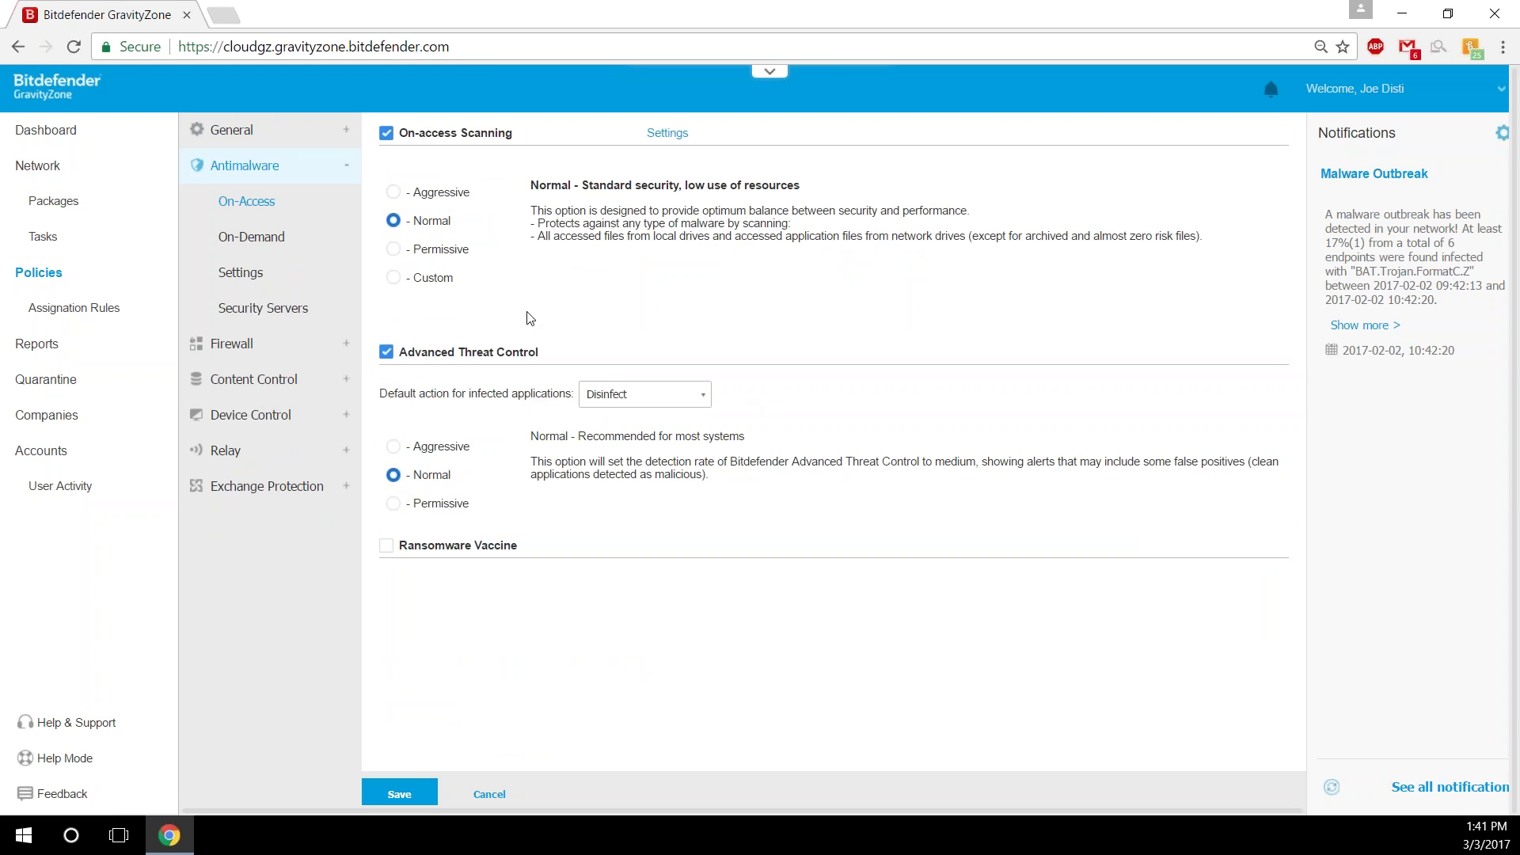
{"action": "left_click", "coordinate": [471, 546]}
{"action": "left_click", "coordinate": [288, 243]}
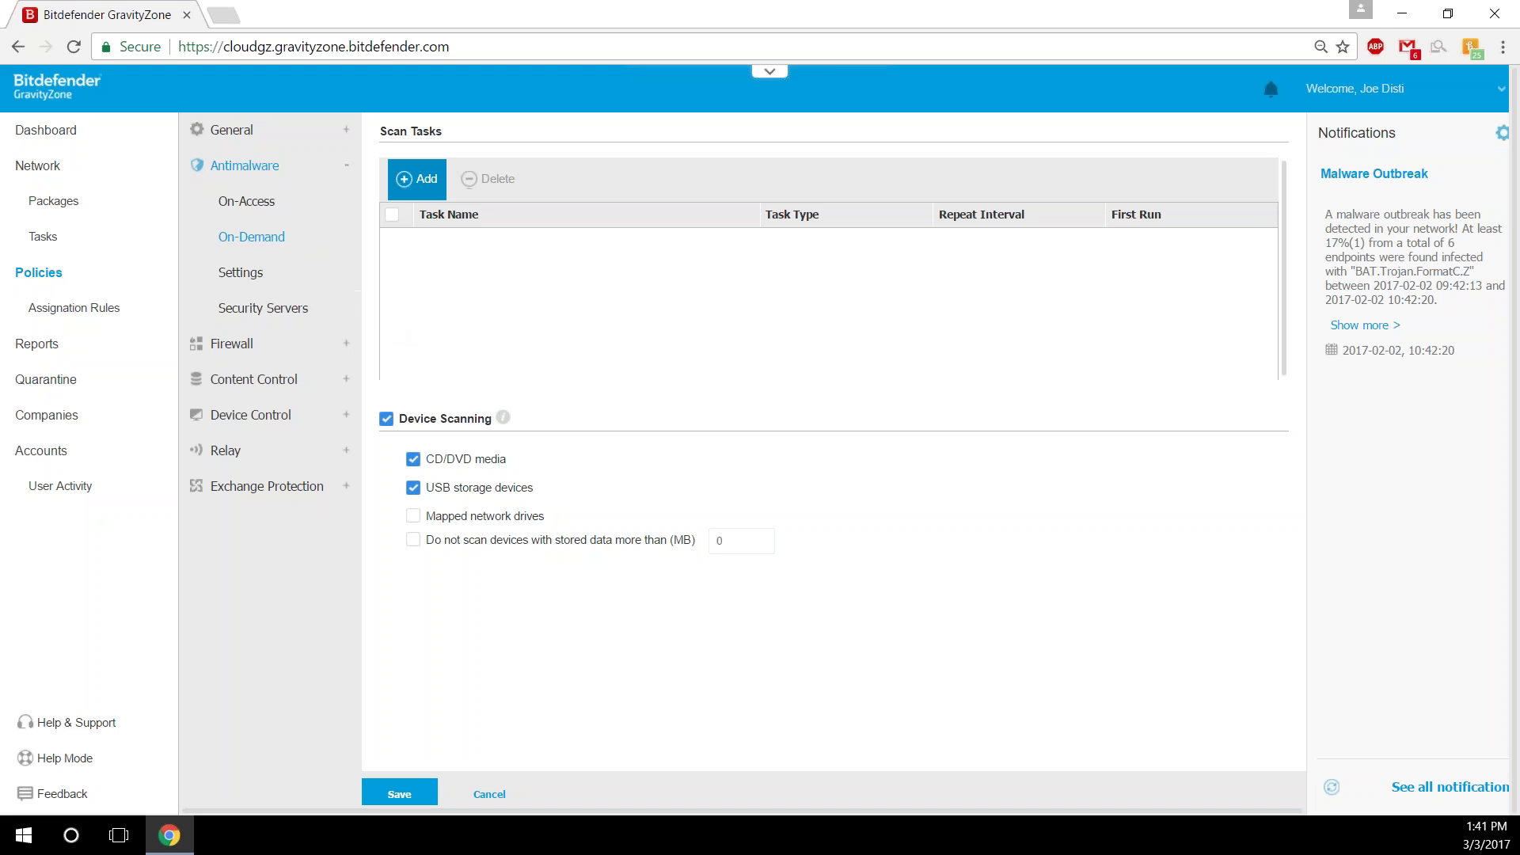
{"action": "left_click", "coordinate": [418, 179]}
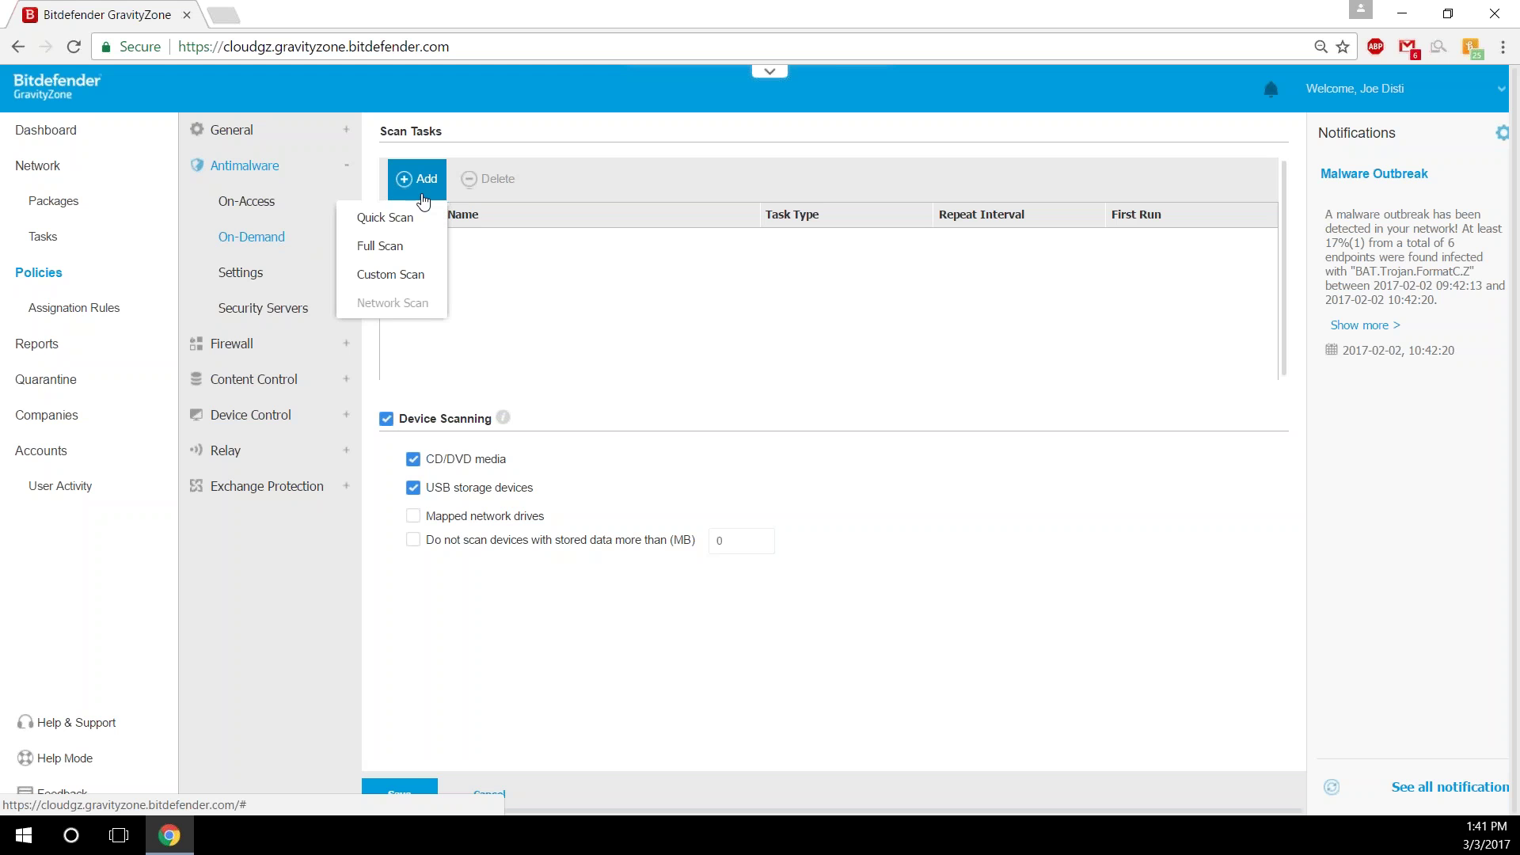
{"action": "left_click", "coordinate": [407, 281]}
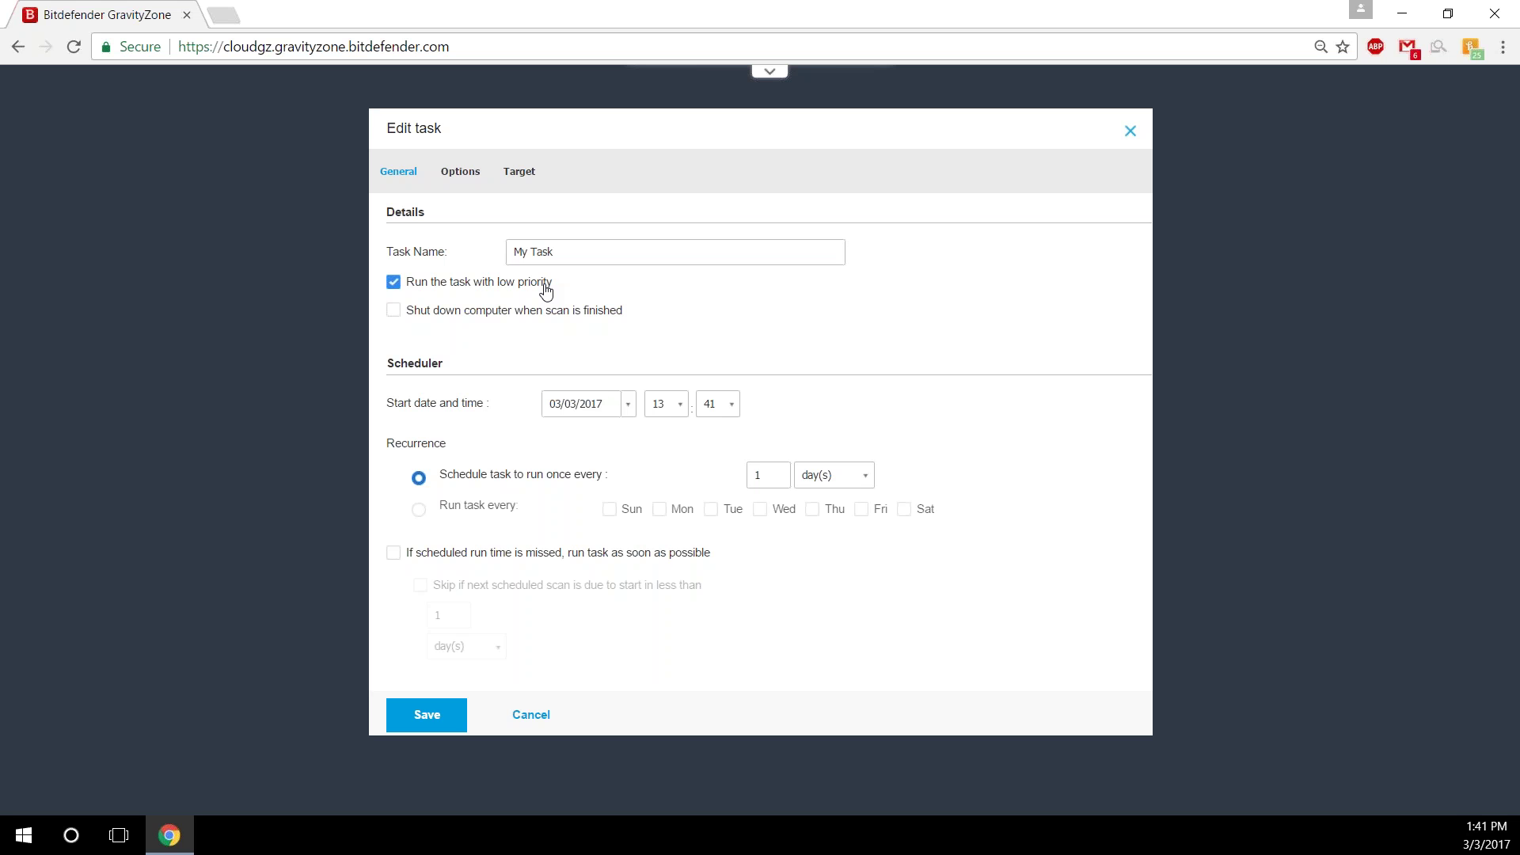
{"action": "left_click", "coordinate": [531, 714]}
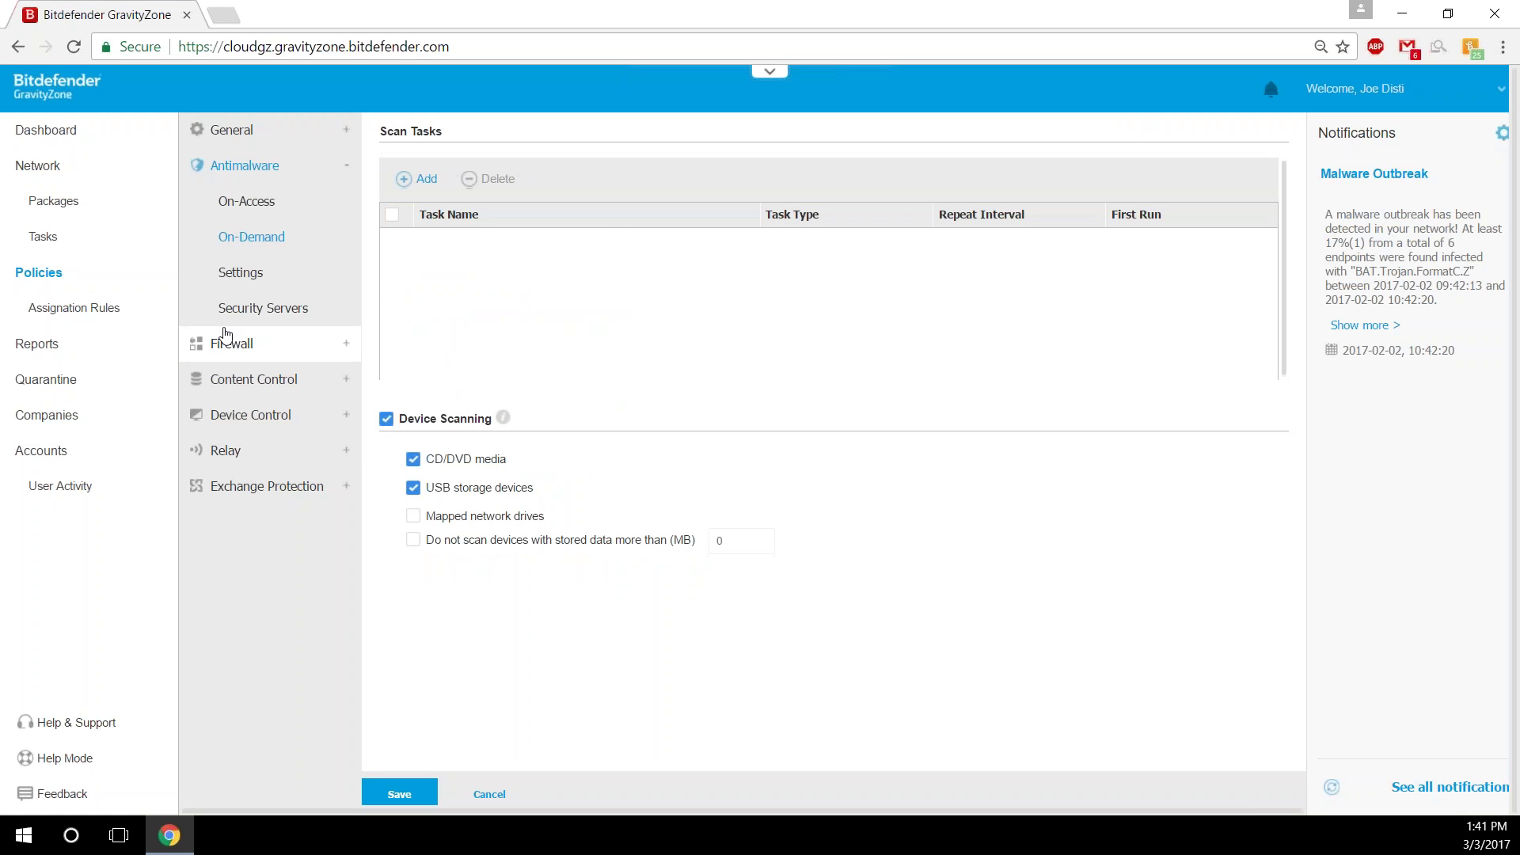
Enable Custom Exclusions in the policy's antimalware settings and show the available exclusion types.
{"action": "left_click", "coordinate": [240, 272]}
{"action": "left_click", "coordinate": [417, 358]}
{"action": "left_click", "coordinate": [497, 465]}
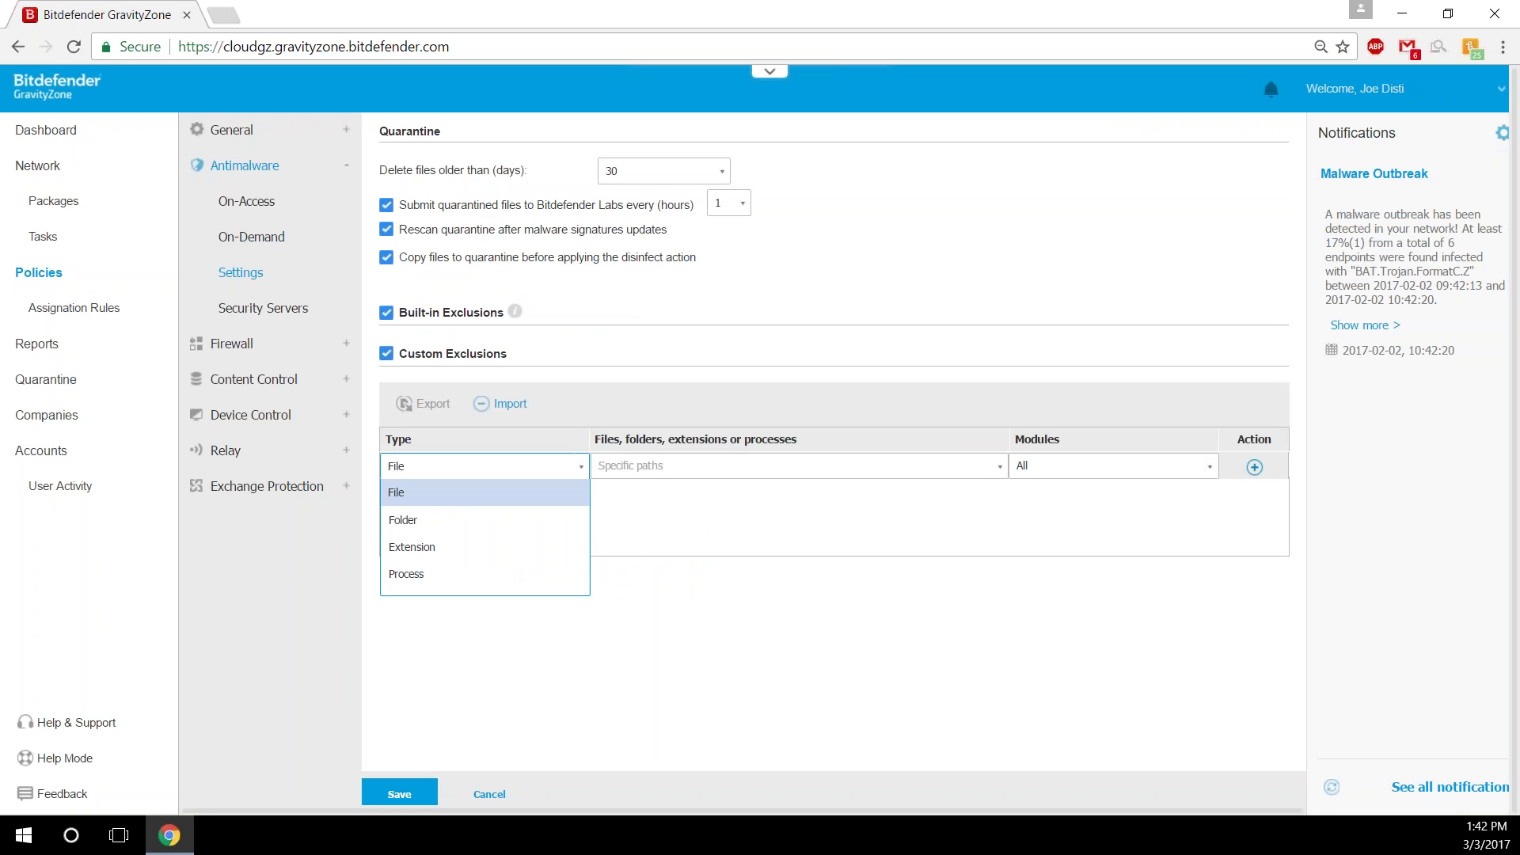
{"action": "left_click", "coordinate": [577, 406]}
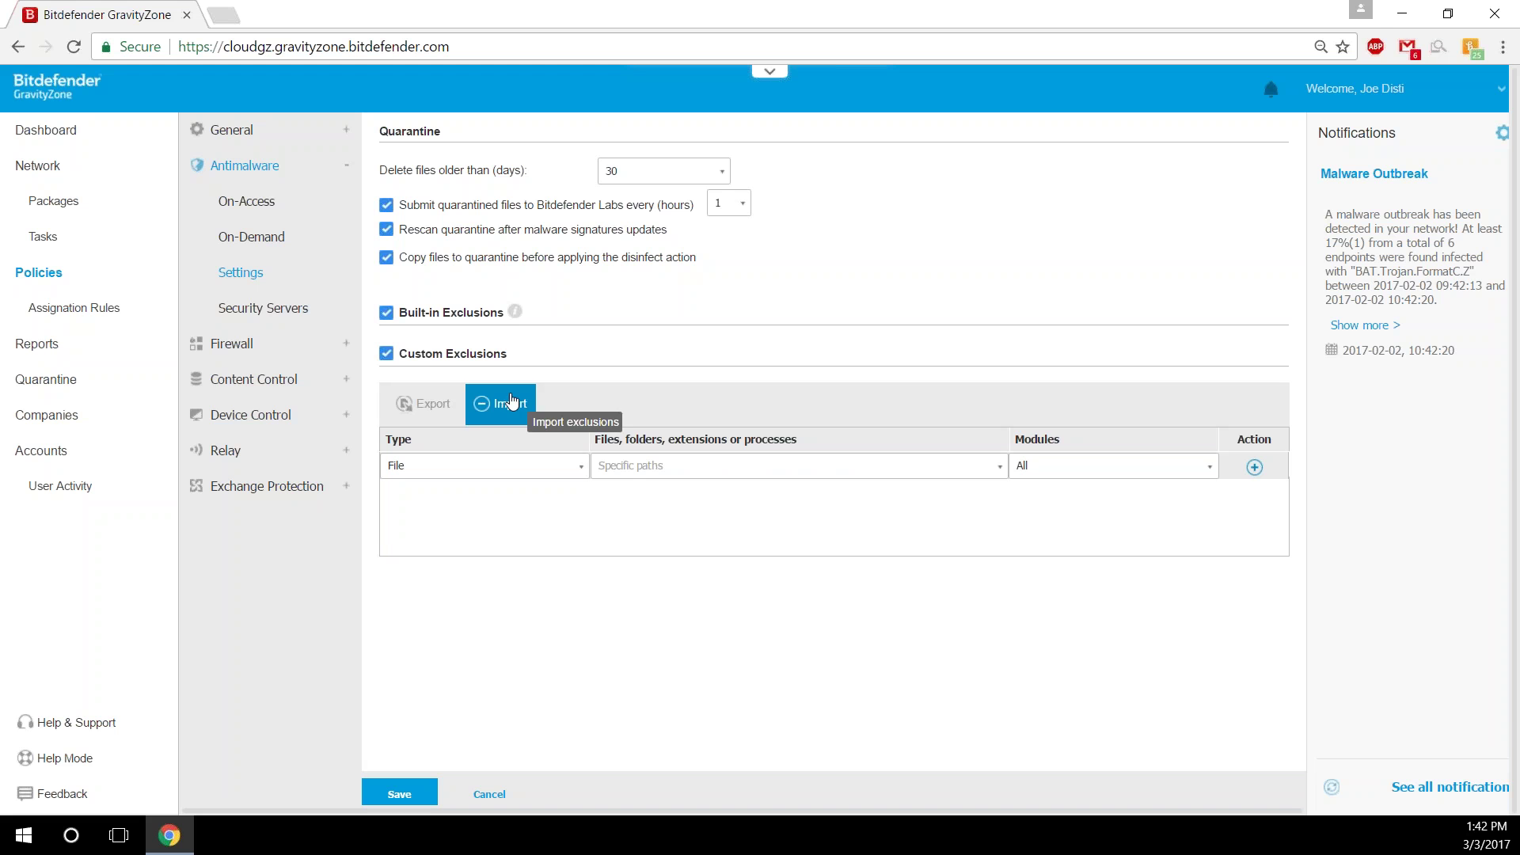
Review the policy's general Firewall settings and enable Scan SSL in the Content Control traffic options.
{"action": "left_click", "coordinate": [294, 342]}
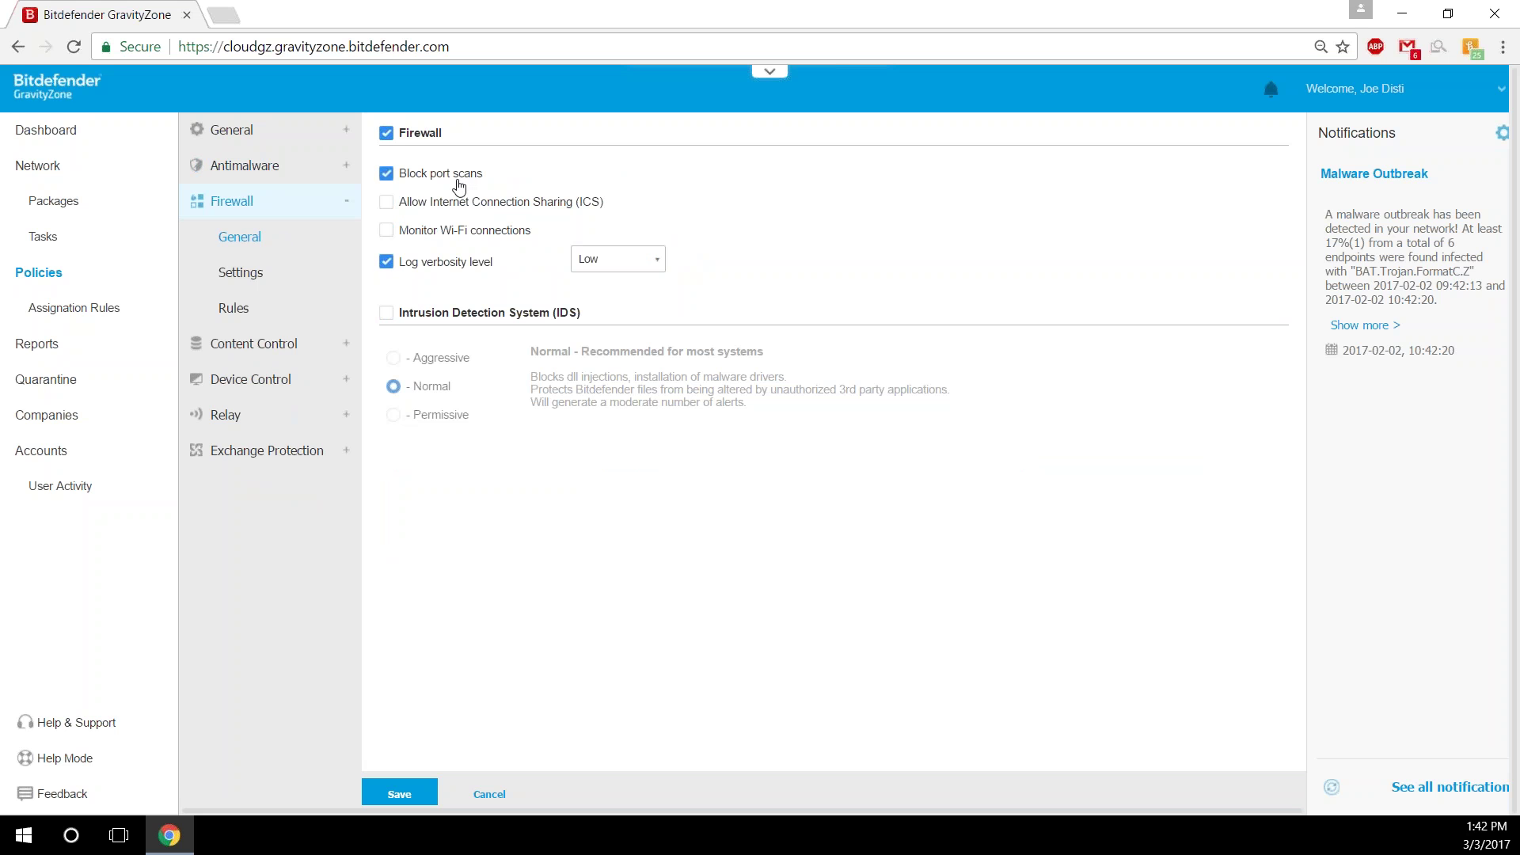
{"action": "left_click", "coordinate": [292, 355]}
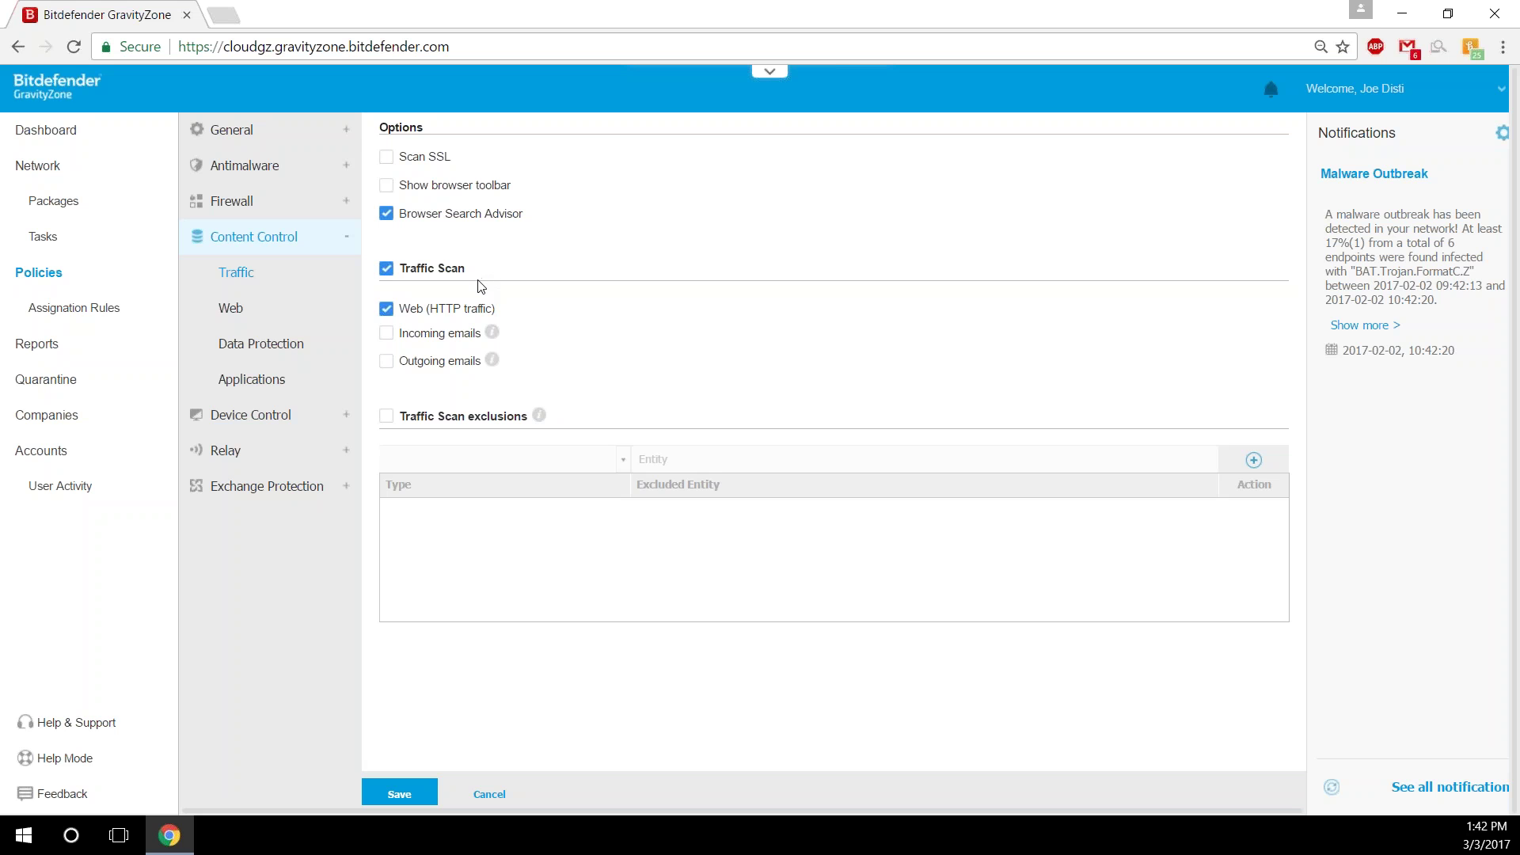
{"action": "left_click", "coordinate": [435, 162]}
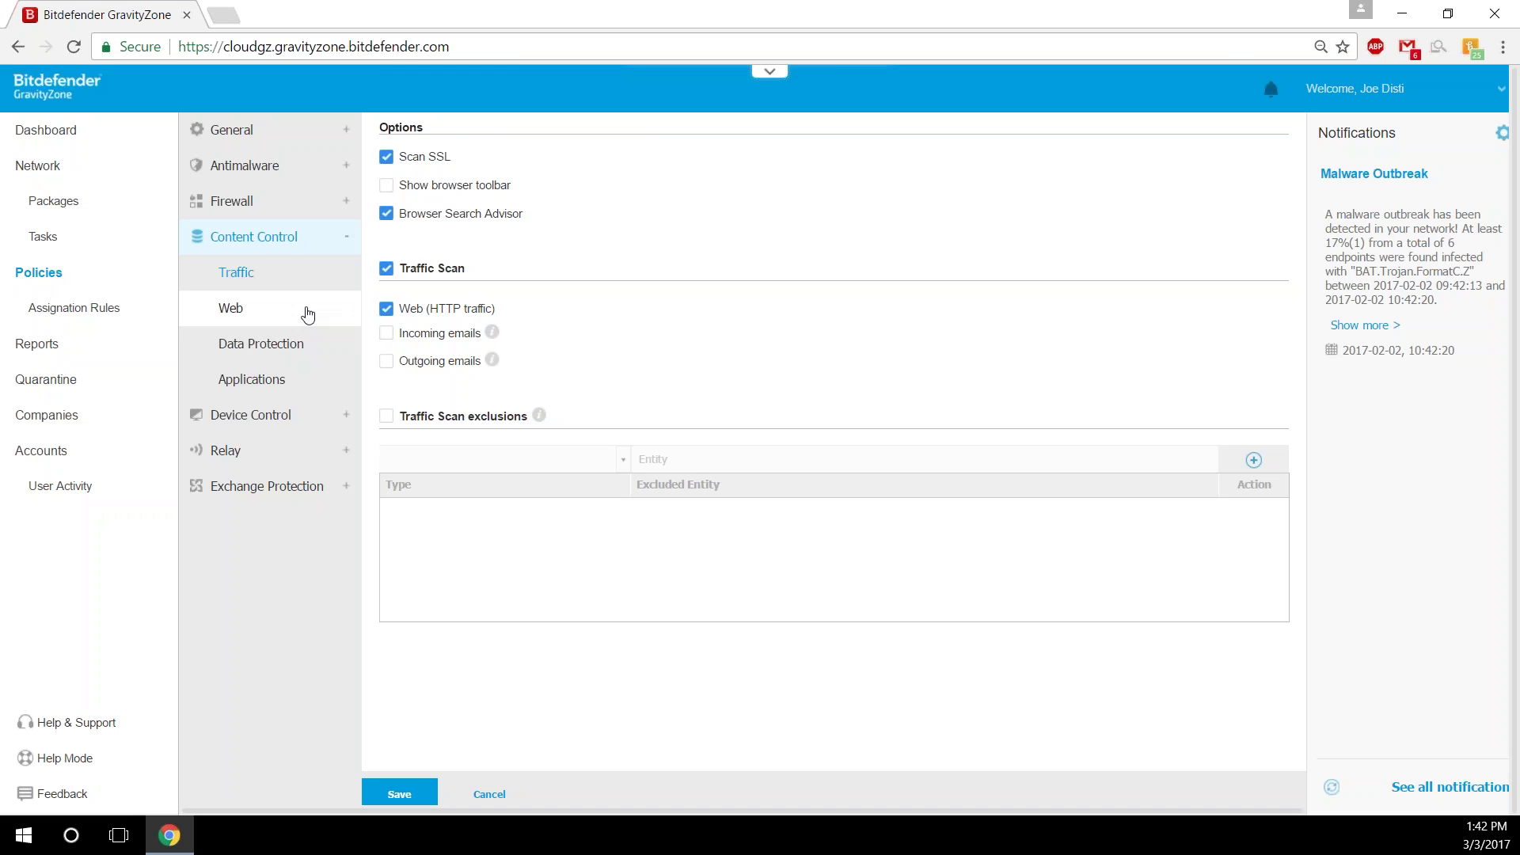
Enable Web Access Control, examine the Web Categories Filter, web rules and exclusions, and cancel the Web Control Settings.
{"action": "left_click", "coordinate": [308, 315]}
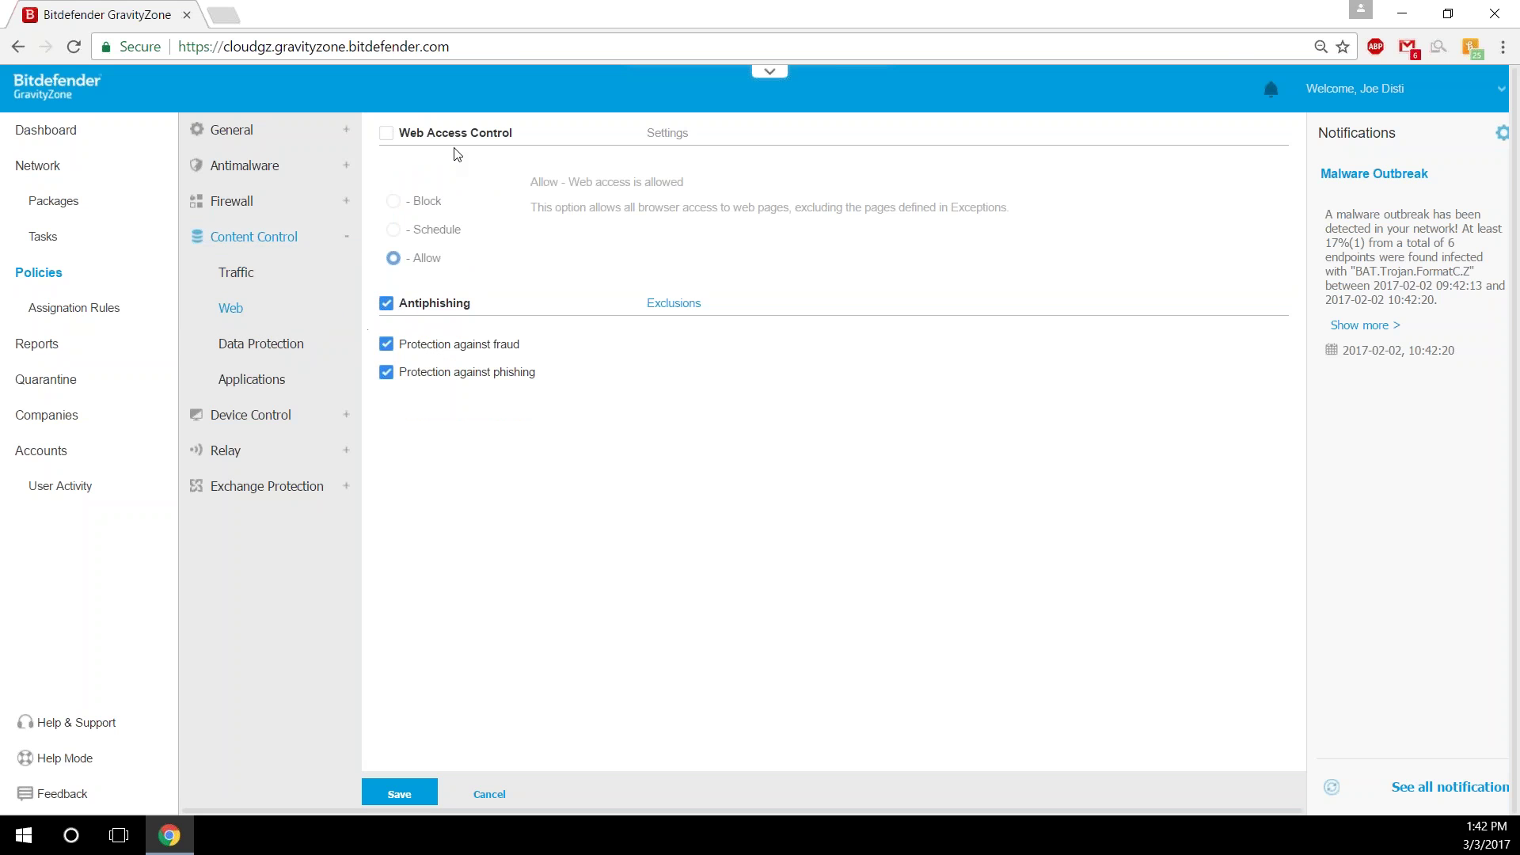
{"action": "left_click", "coordinate": [662, 131]}
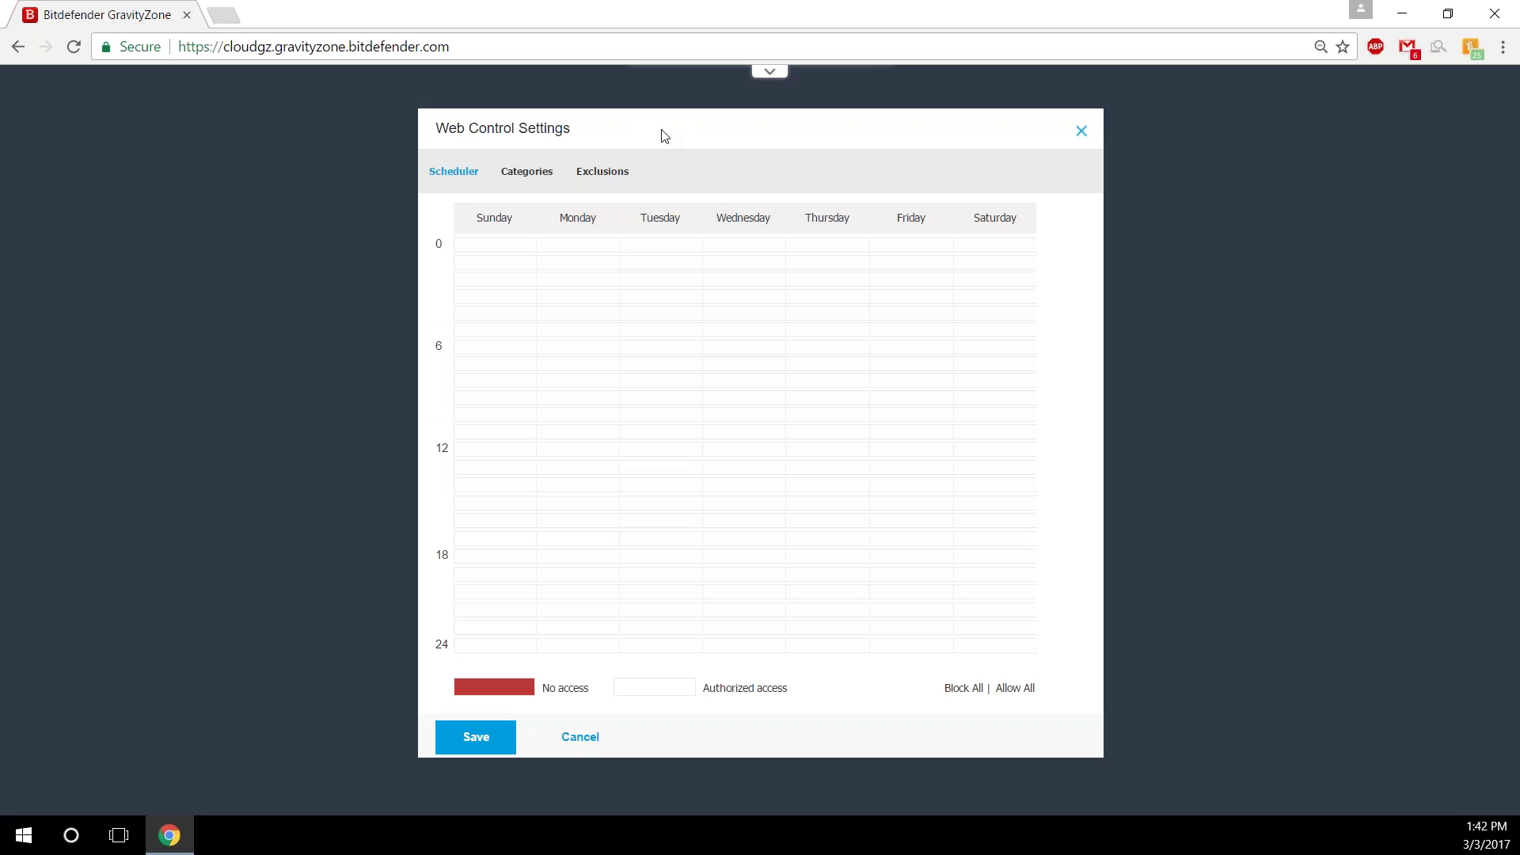
{"action": "left_click", "coordinate": [544, 172]}
{"action": "left_click", "coordinate": [497, 213]}
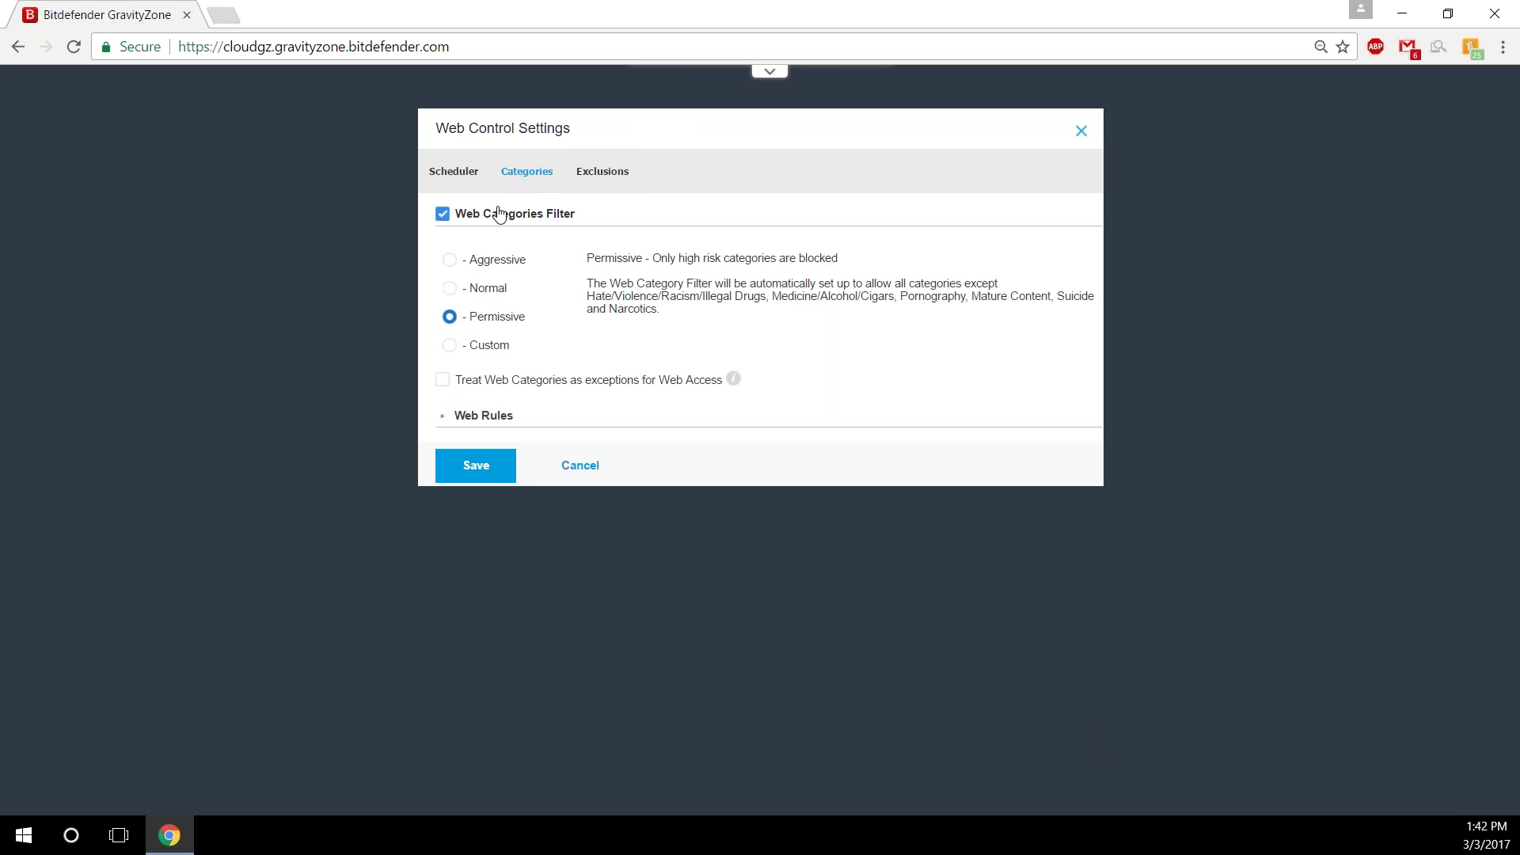
{"action": "left_click", "coordinate": [494, 415]}
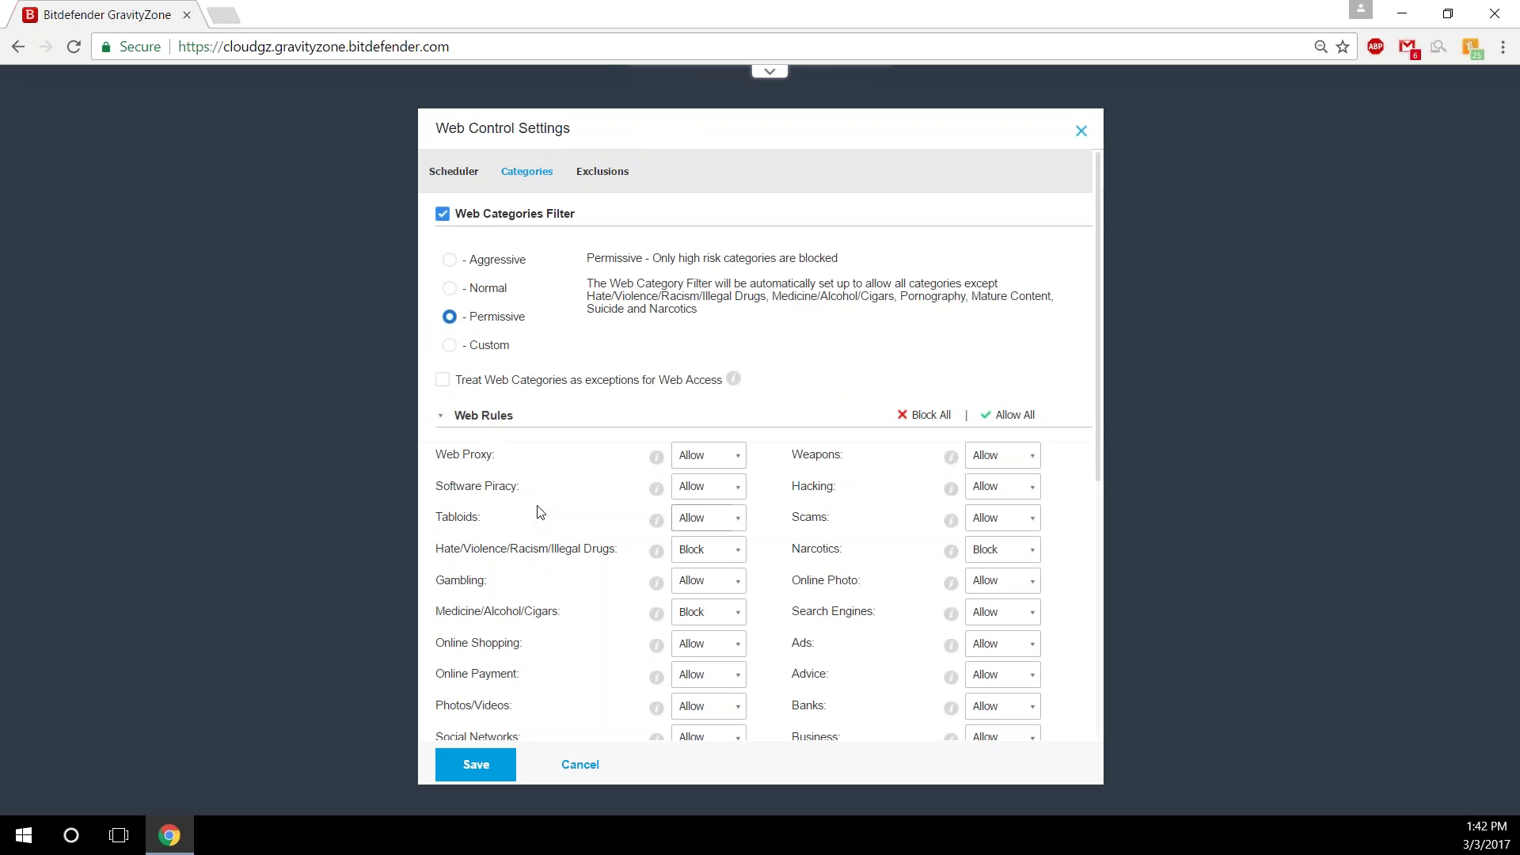
{"action": "scroll", "coordinate": [544, 513], "scroll_direction": "down", "scroll_amount": 2}
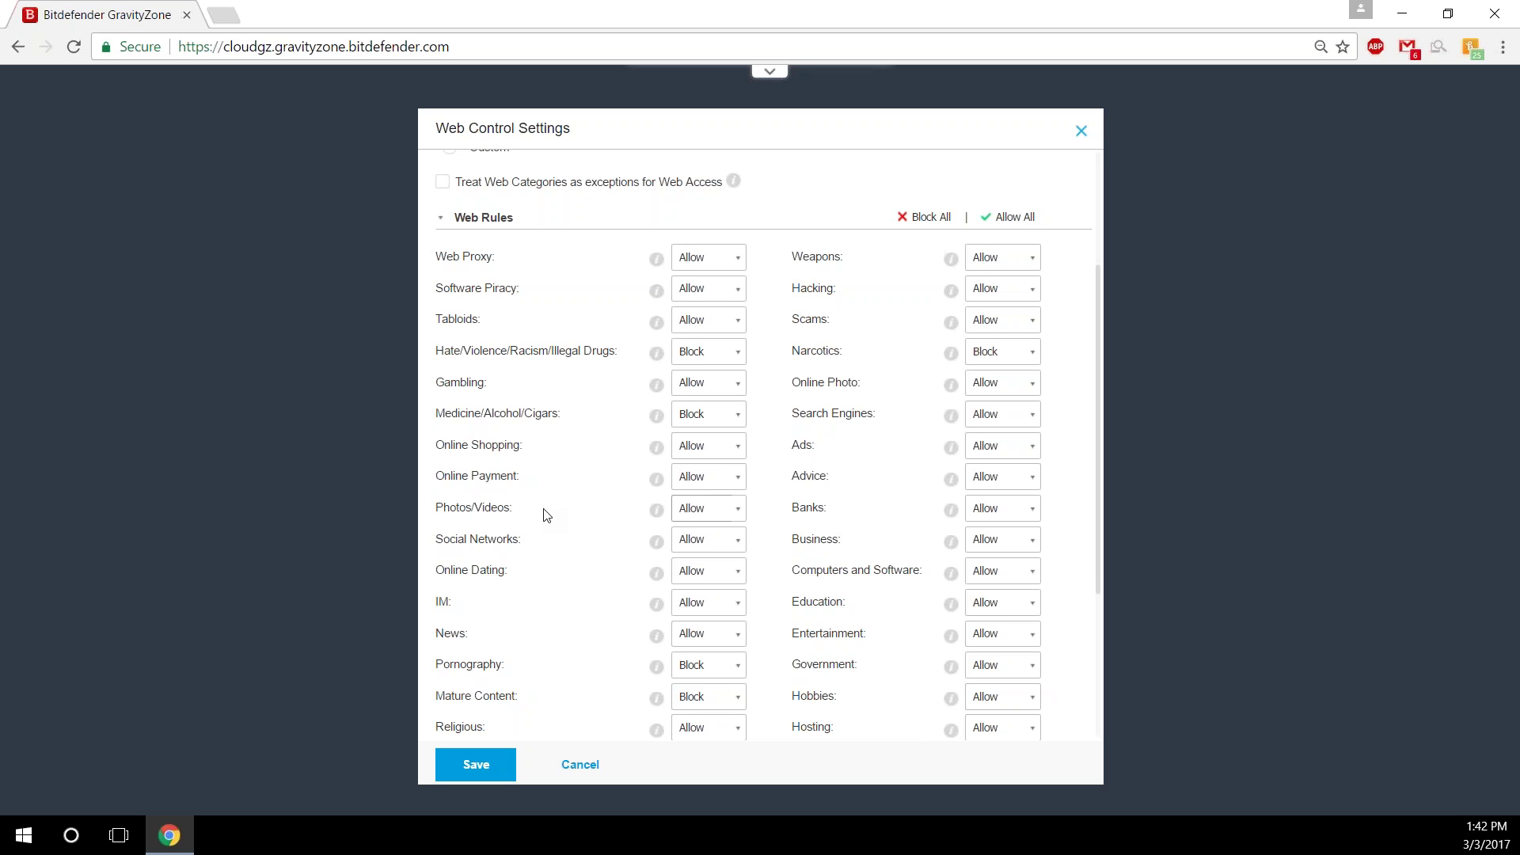
{"action": "scroll", "coordinate": [566, 261], "scroll_direction": "up", "scroll_amount": 2}
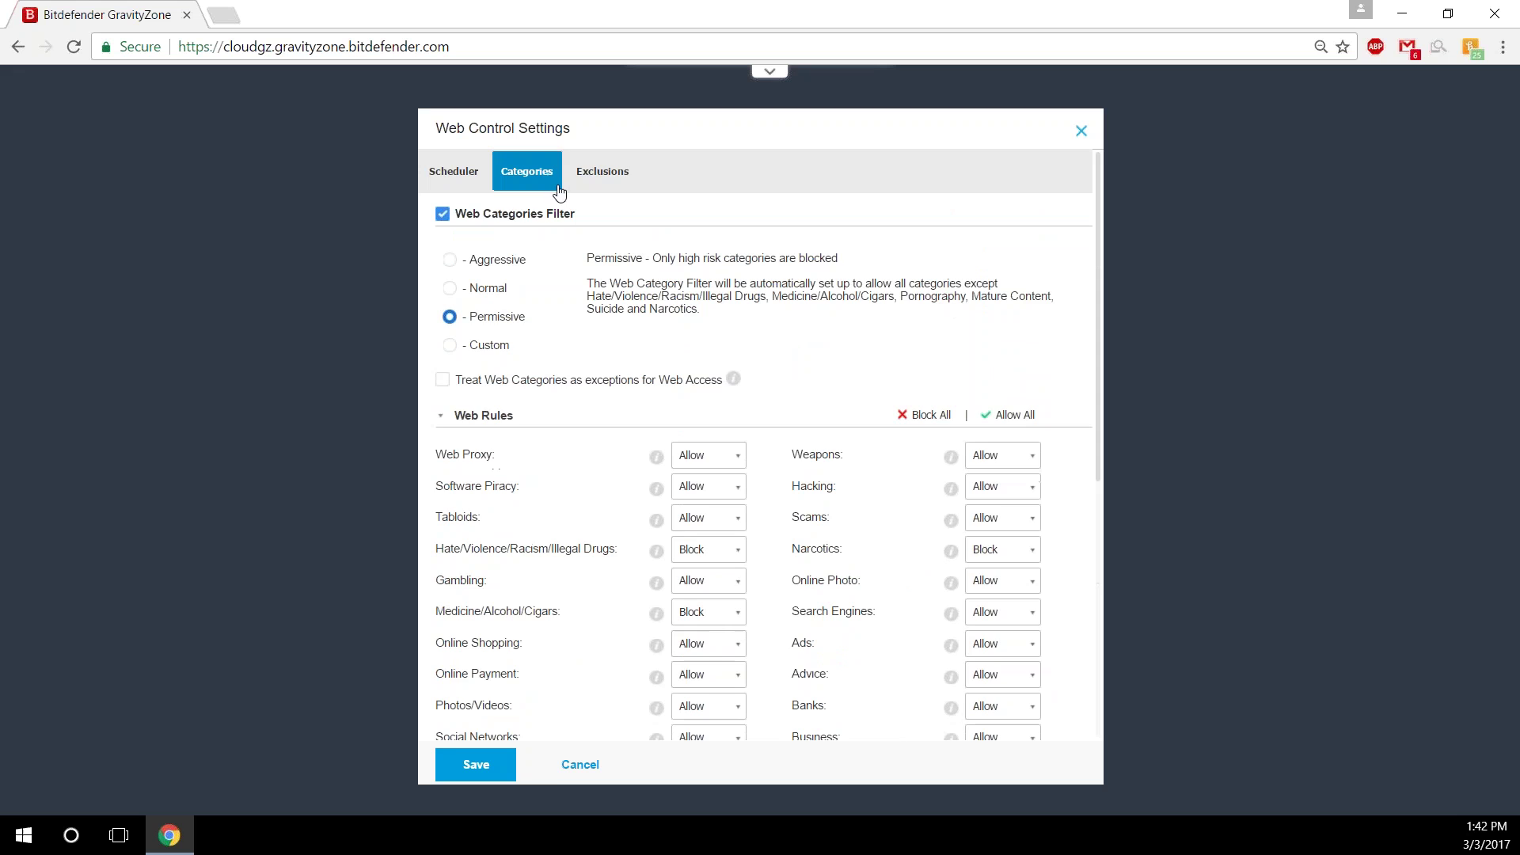
{"action": "left_click", "coordinate": [608, 183]}
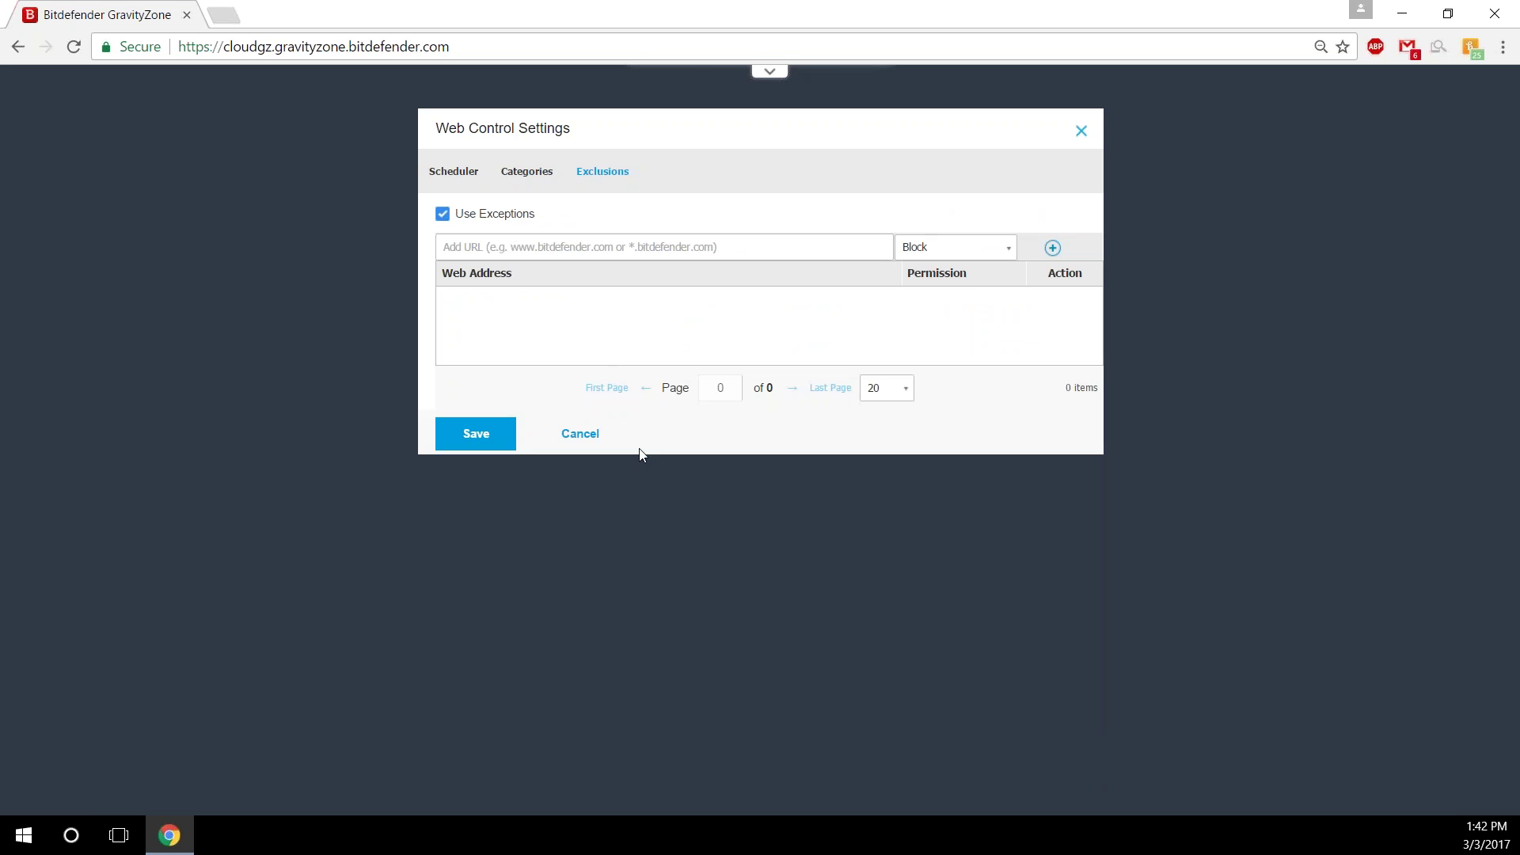
{"action": "left_click", "coordinate": [583, 436]}
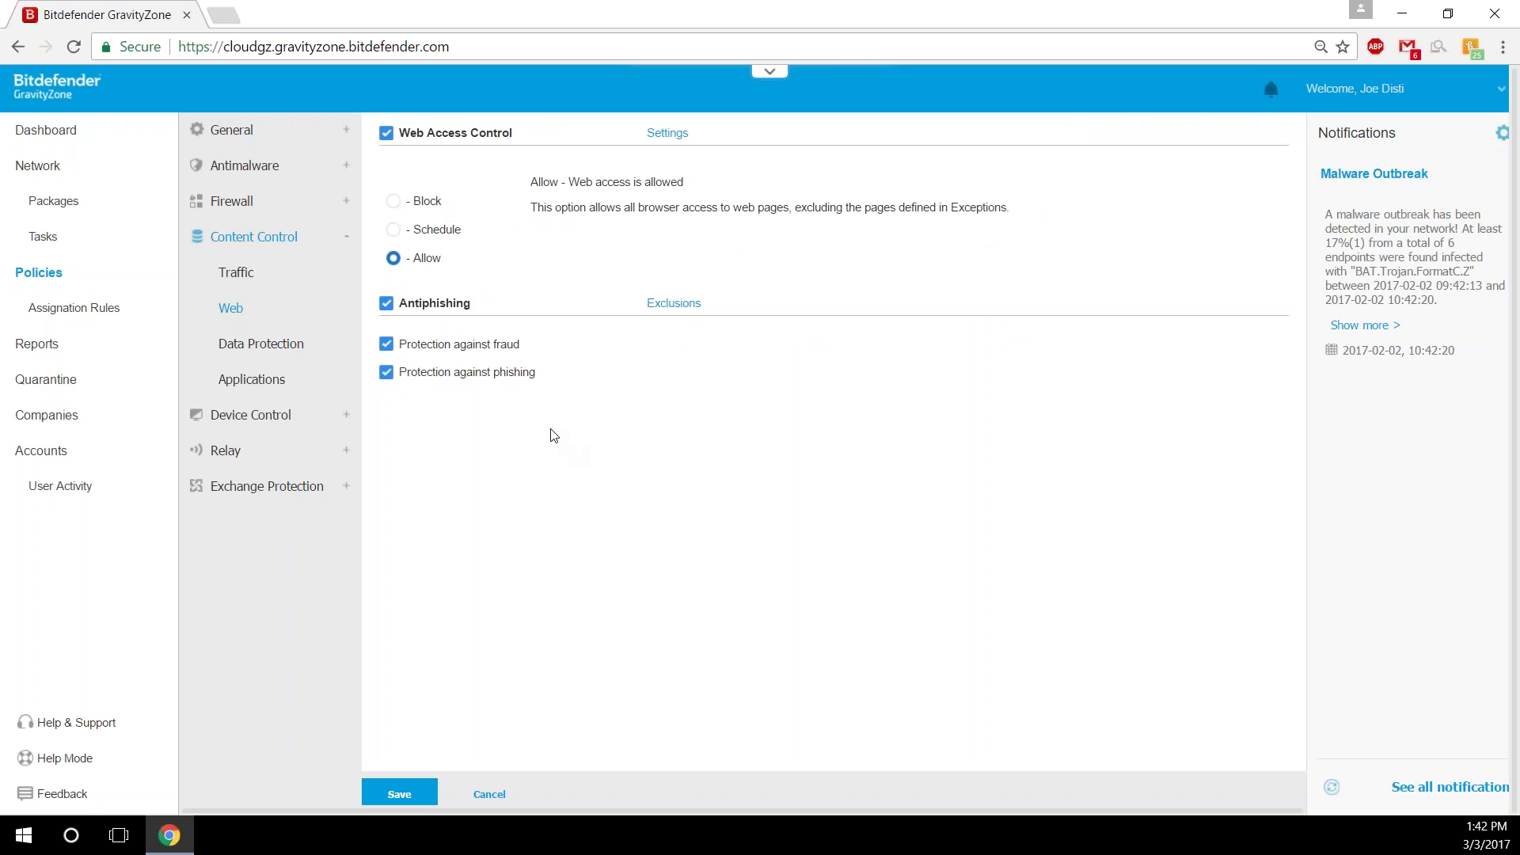
Enable Device Control, try the Custom permission for the External Storage rule, and discard the rule and the new policy.
{"action": "left_click", "coordinate": [285, 424]}
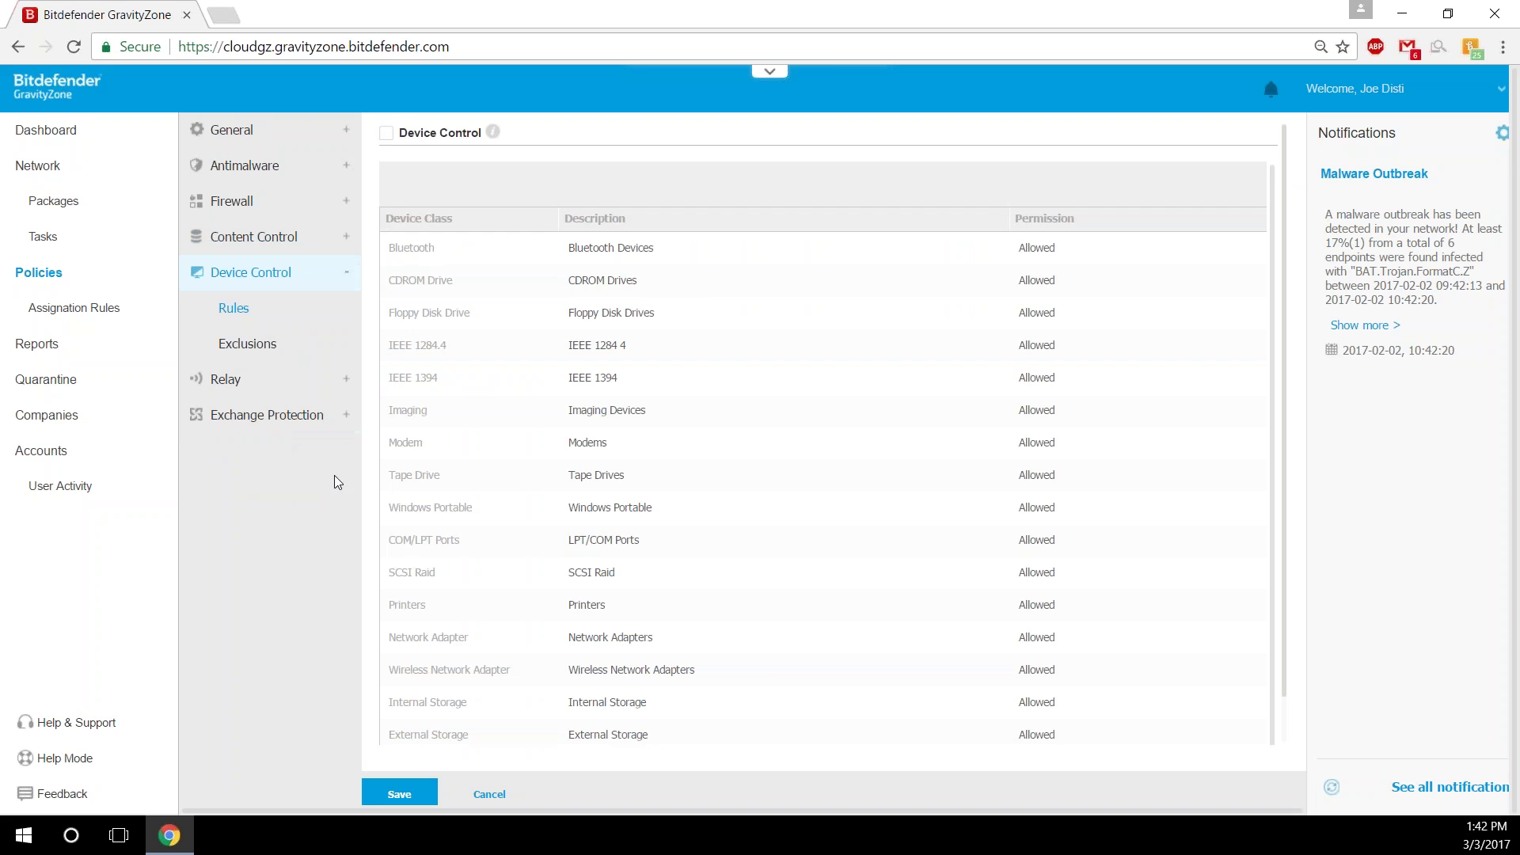
{"action": "left_click", "coordinate": [440, 134]}
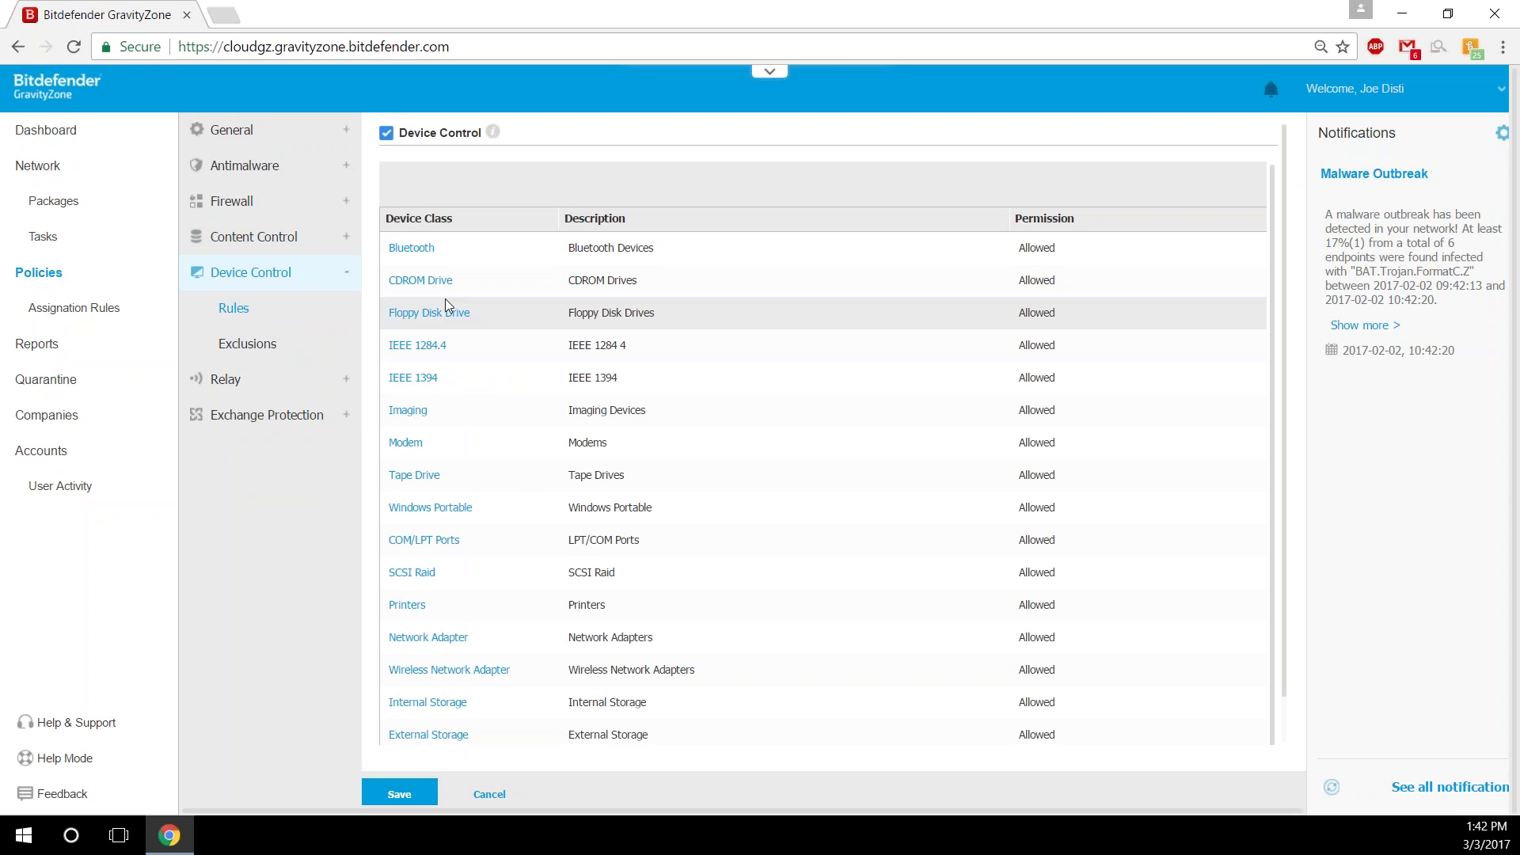
{"action": "scroll", "coordinate": [443, 317], "scroll_direction": "down", "scroll_amount": 1}
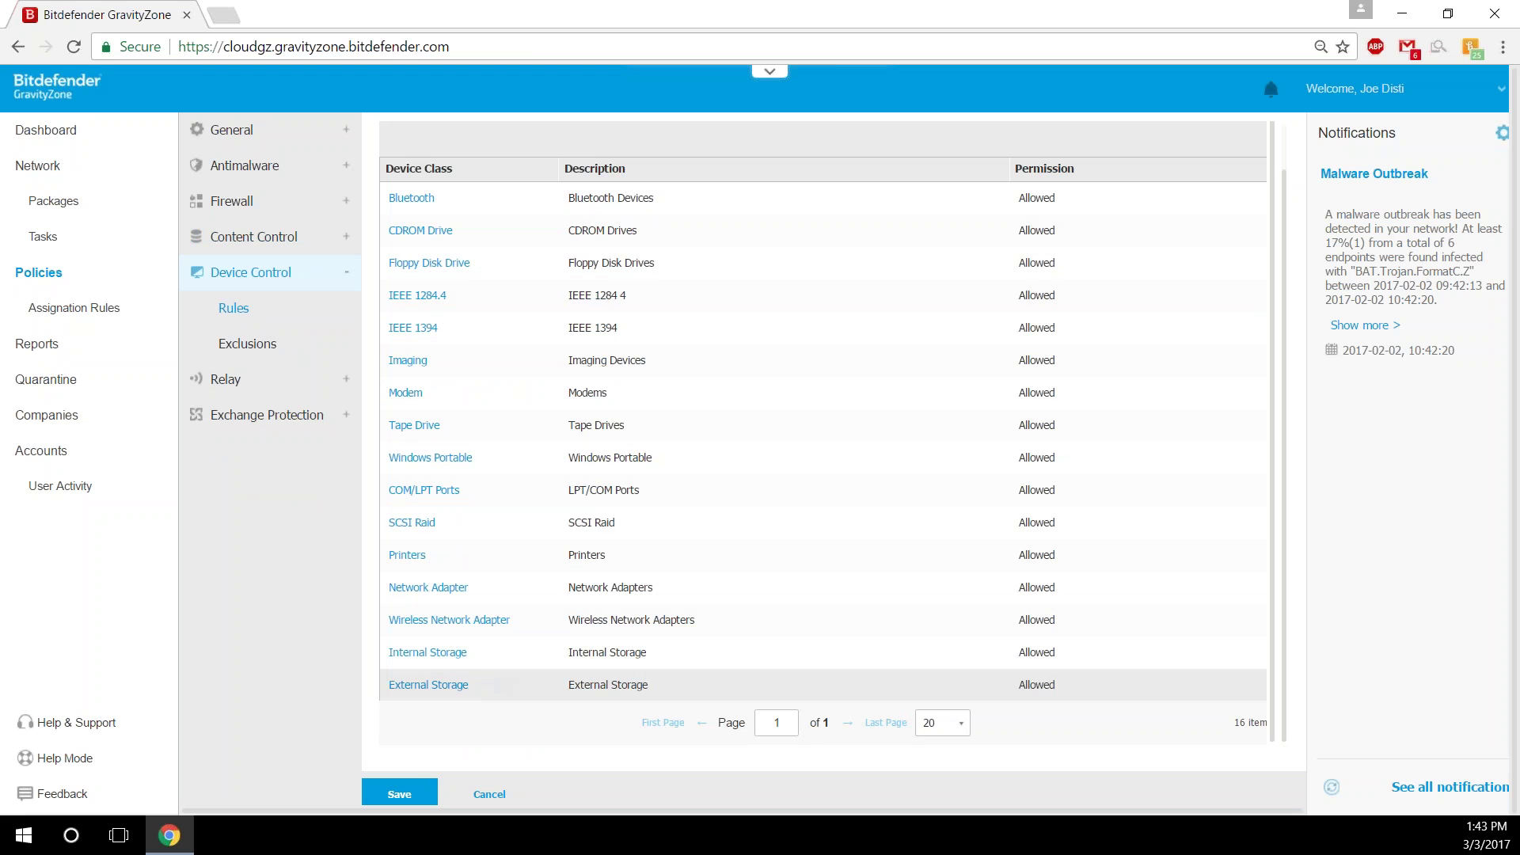
{"action": "left_click", "coordinate": [522, 686]}
{"action": "left_click", "coordinate": [697, 171]}
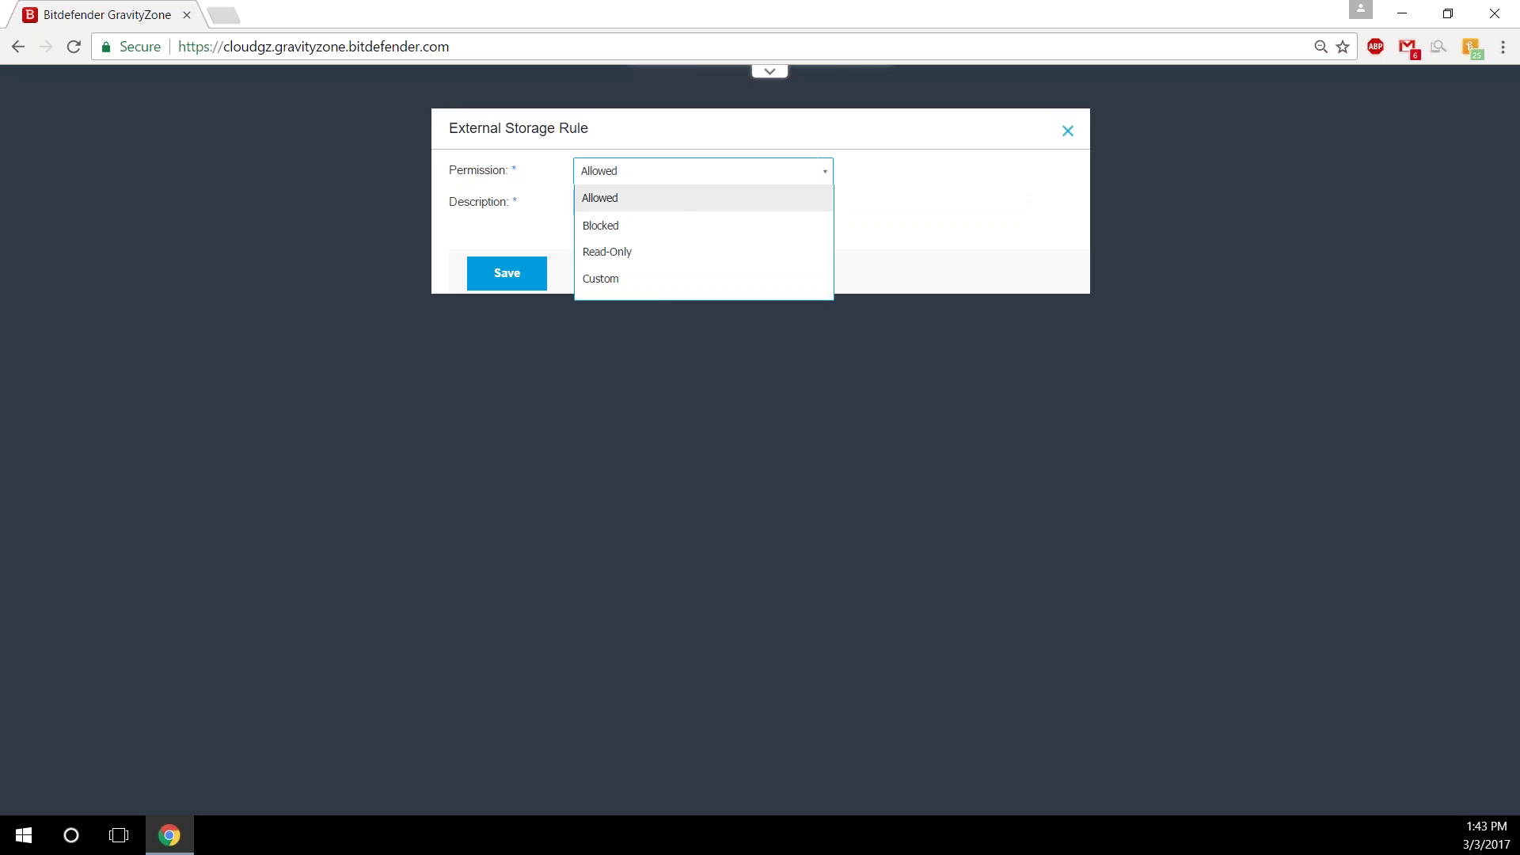
{"action": "left_click", "coordinate": [664, 278]}
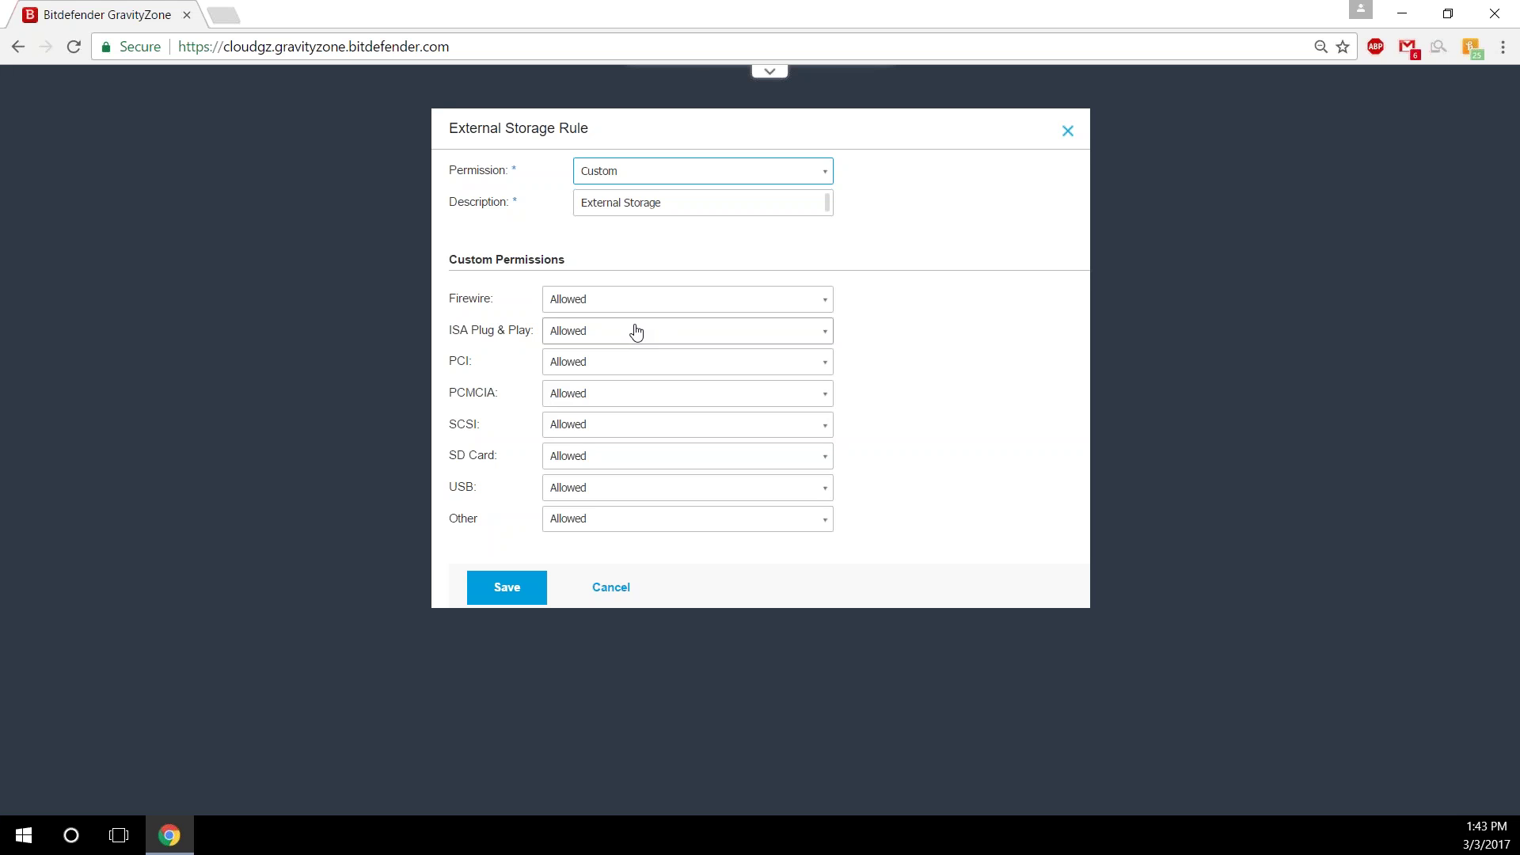
{"action": "left_click", "coordinate": [632, 600]}
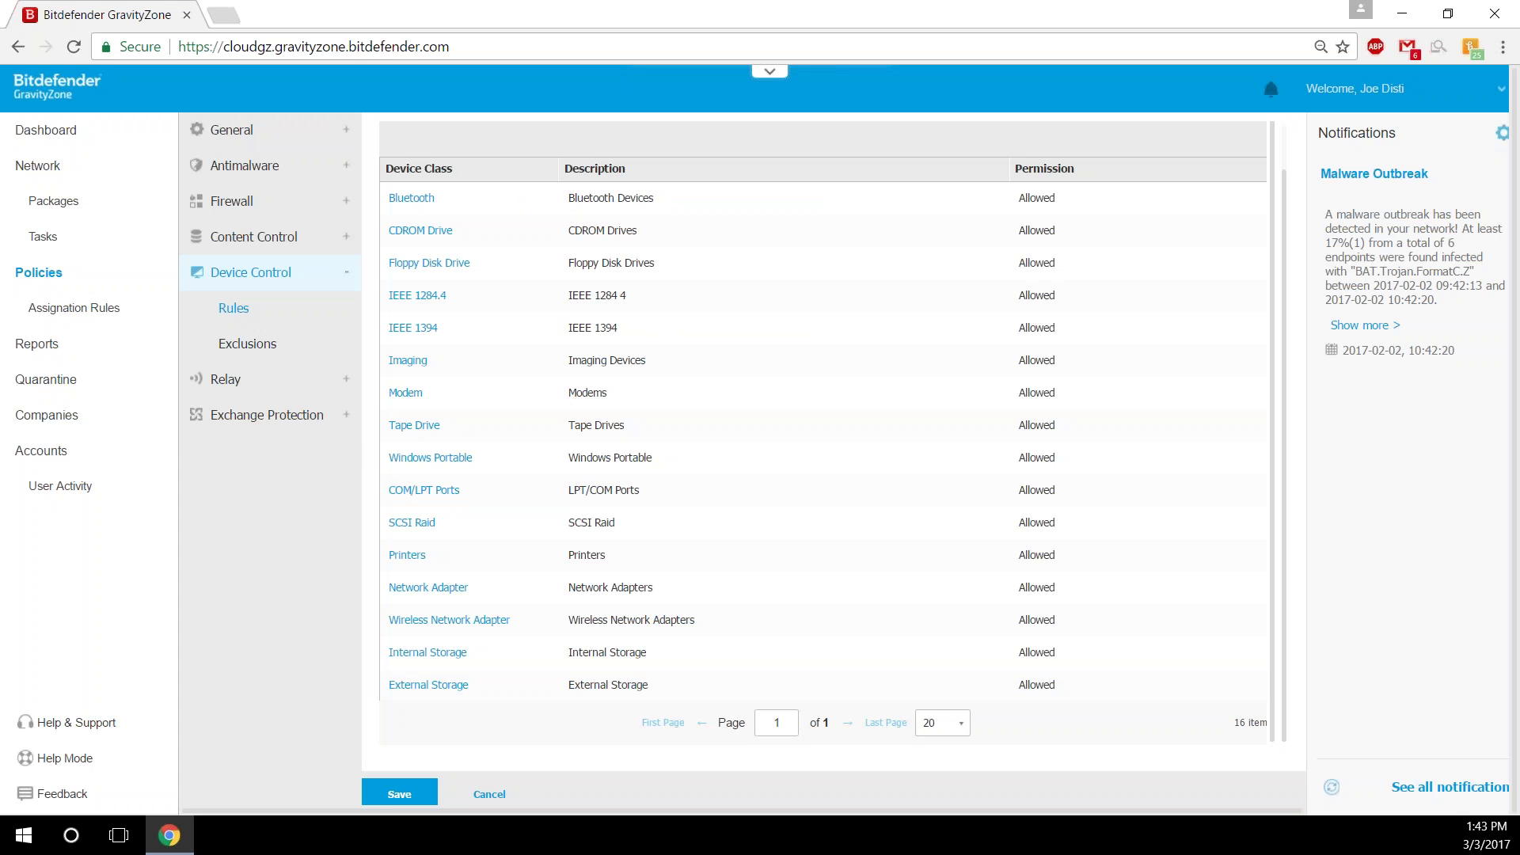
{"action": "left_click", "coordinate": [489, 794]}
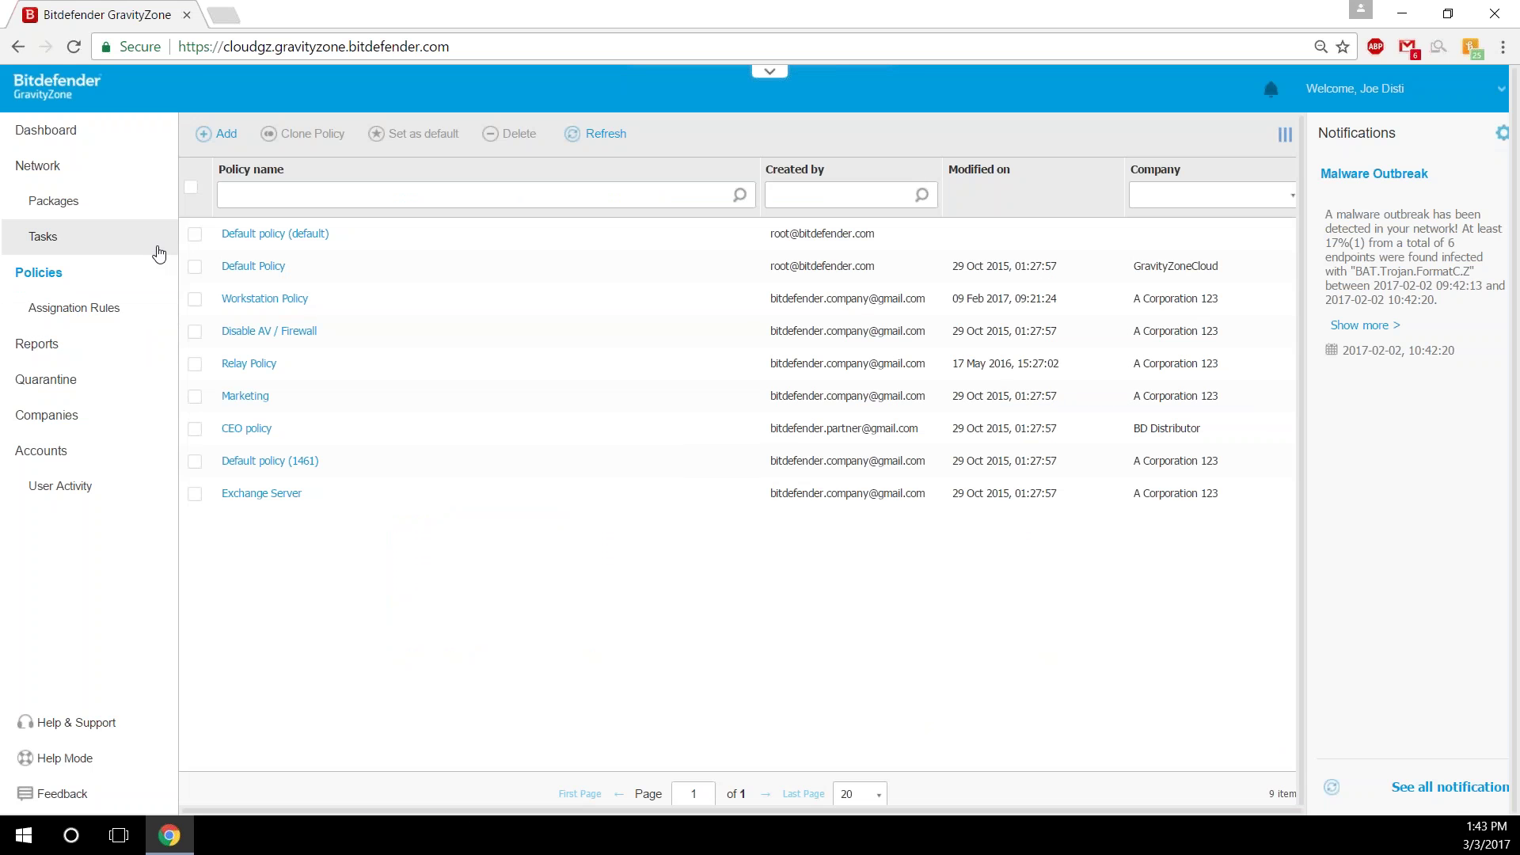
Start a new report in Reports, set it to Scheduled, and review the occurrence options for Amazon EC2 Monthly Usage.
{"action": "left_click", "coordinate": [130, 354]}
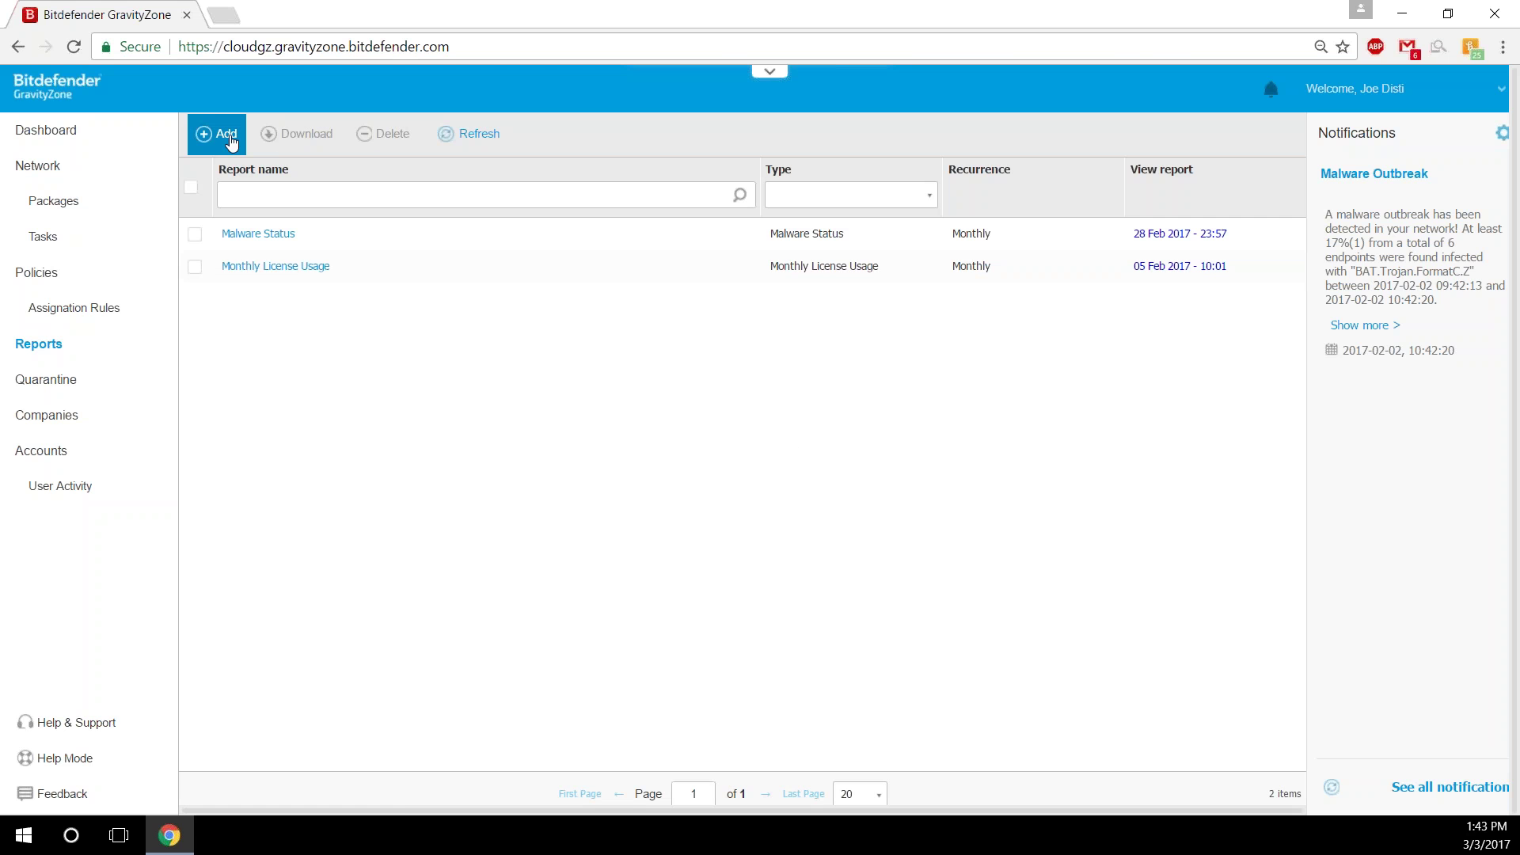
{"action": "left_click", "coordinate": [241, 149]}
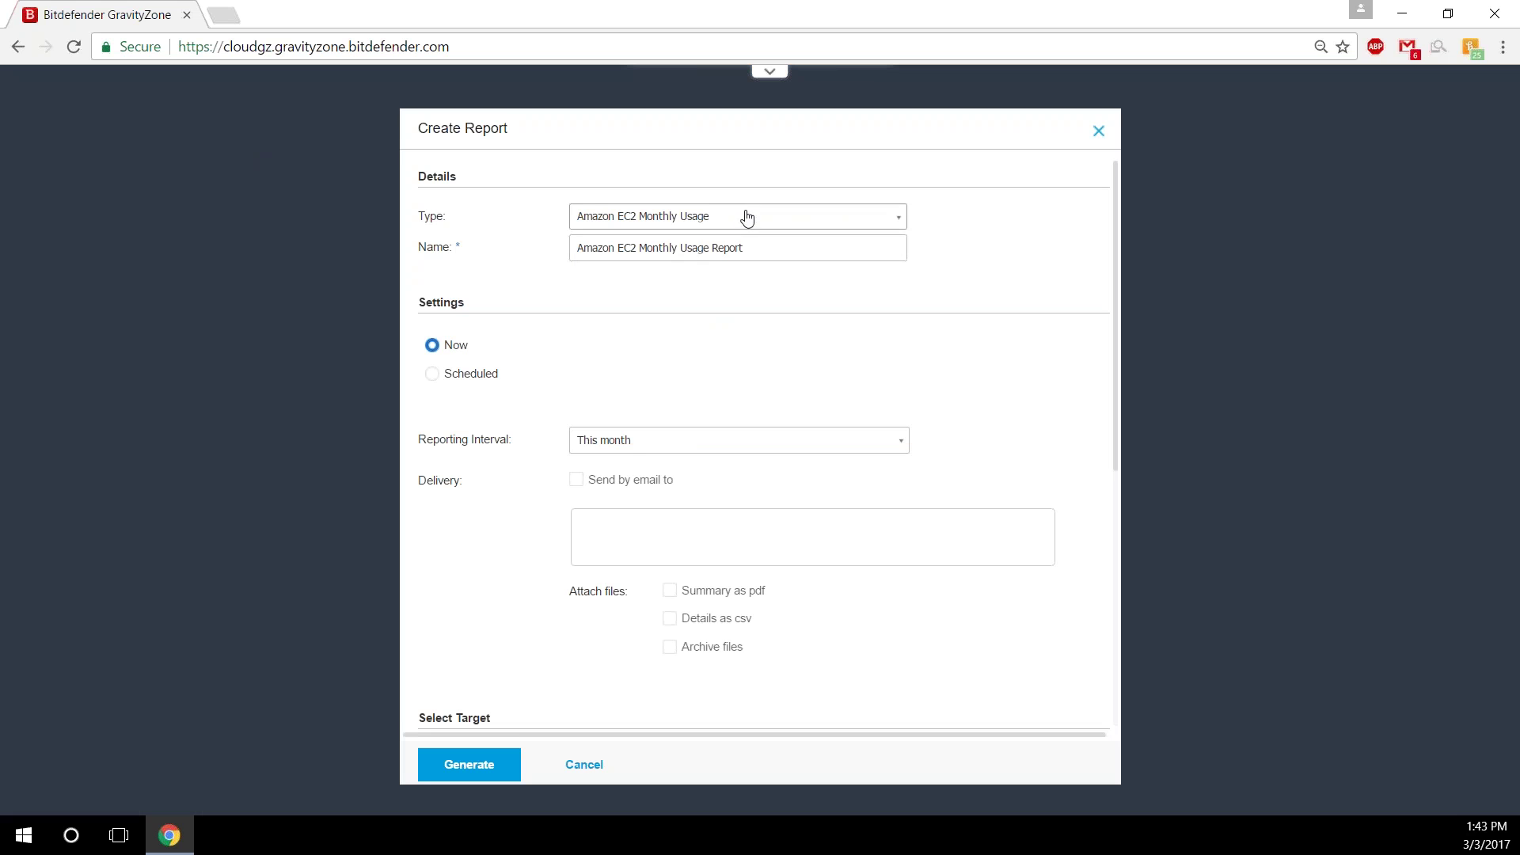
{"action": "left_click", "coordinate": [692, 447]}
{"action": "left_click", "coordinate": [508, 377]}
{"action": "left_click", "coordinate": [620, 413]}
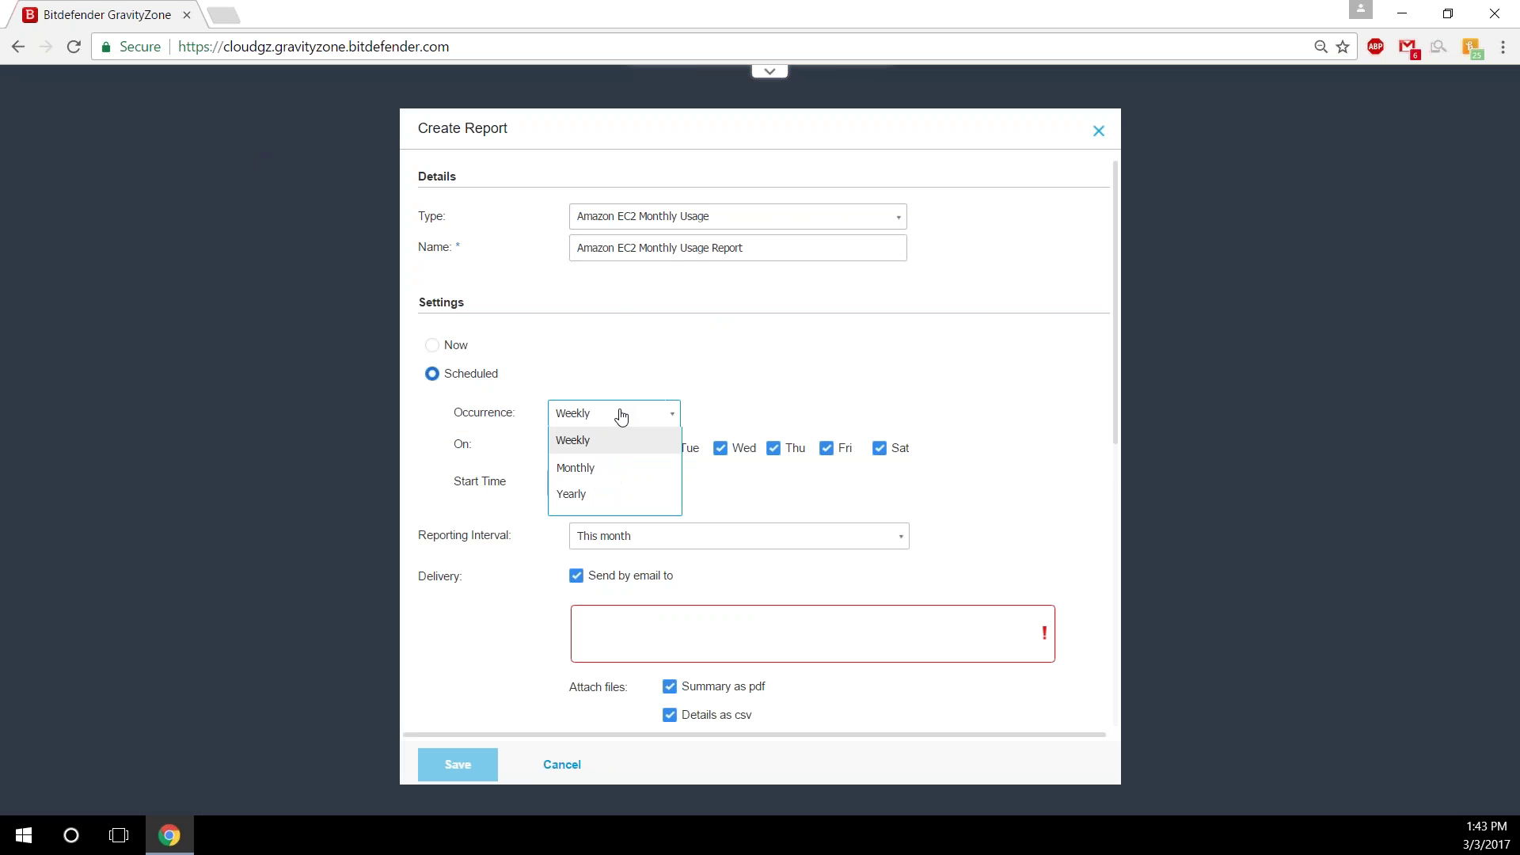
{"action": "left_click", "coordinate": [645, 424]}
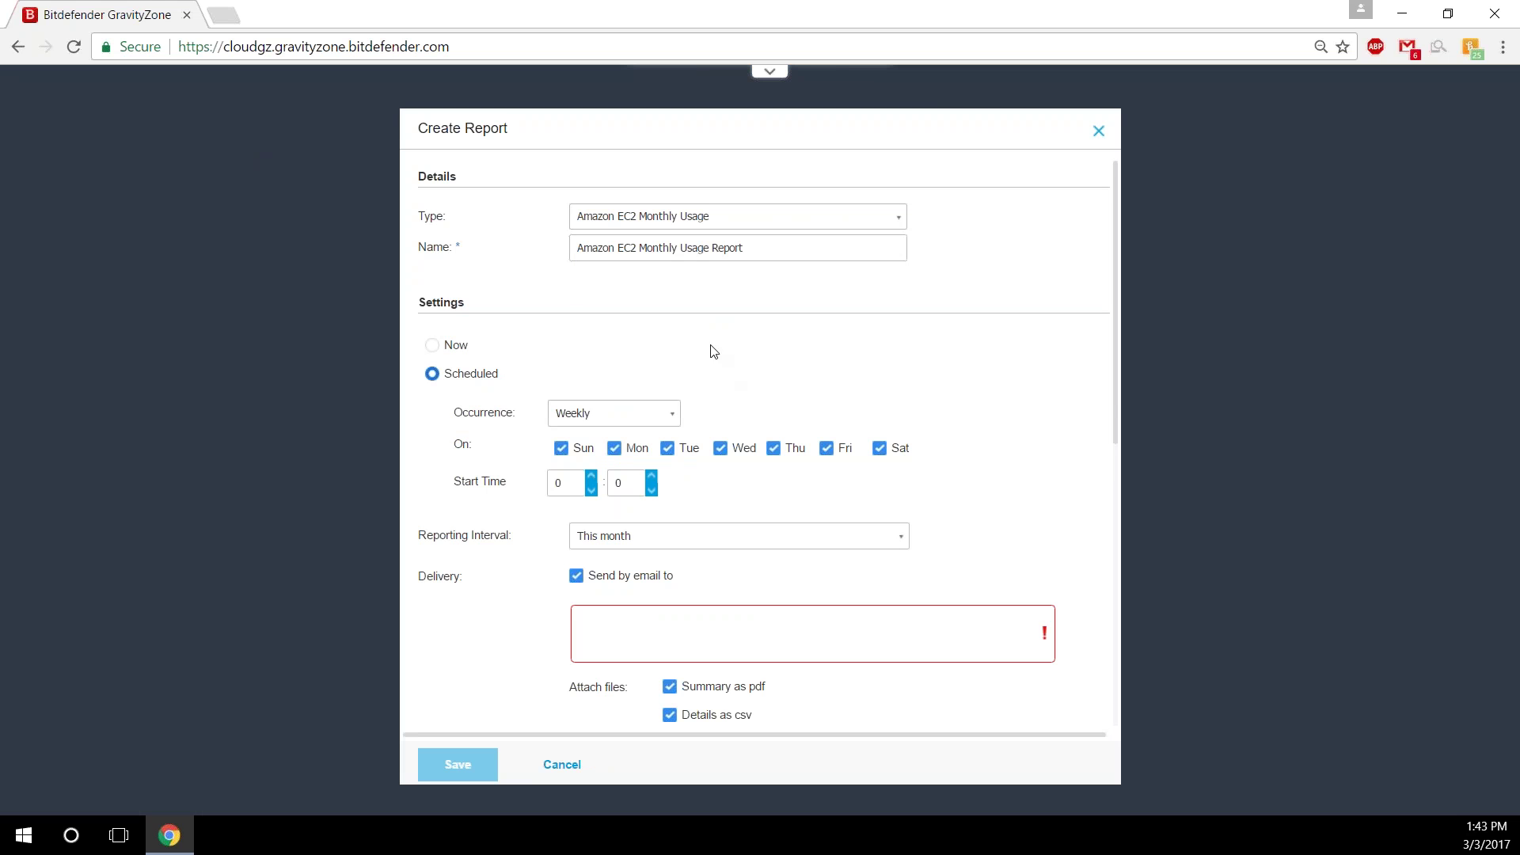
Change the report type to Malware Activity, set it to Scheduled, and review its occurrence options.
{"action": "left_click", "coordinate": [724, 217]}
{"action": "scroll", "coordinate": [711, 409], "scroll_direction": "down", "scroll_amount": 2}
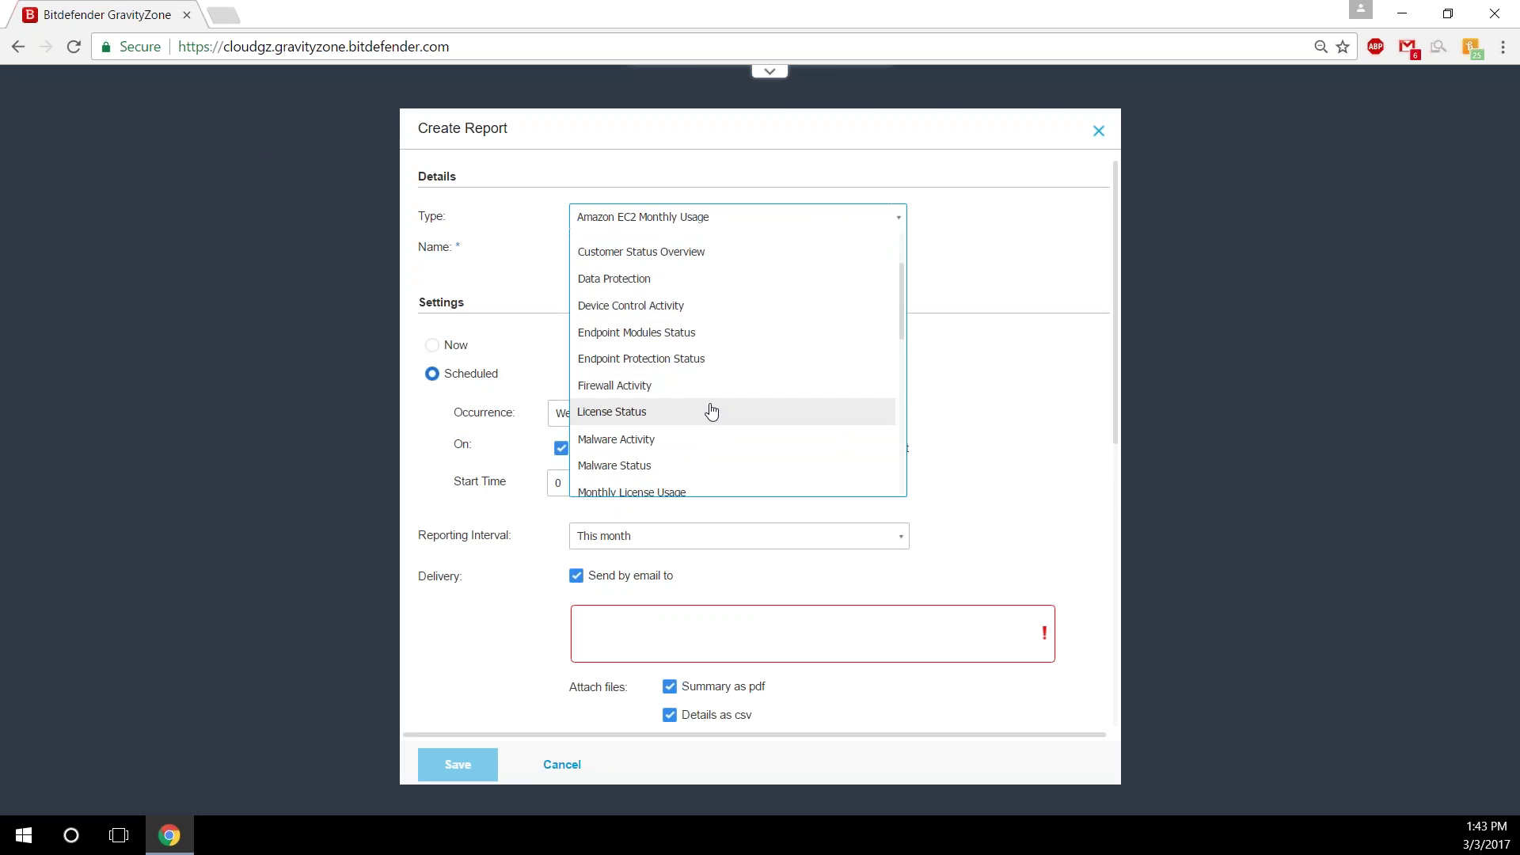
{"action": "left_click", "coordinate": [663, 441]}
{"action": "left_click", "coordinate": [655, 448]}
{"action": "left_click", "coordinate": [544, 392]}
{"action": "left_click", "coordinate": [505, 383]}
{"action": "left_click", "coordinate": [586, 414]}
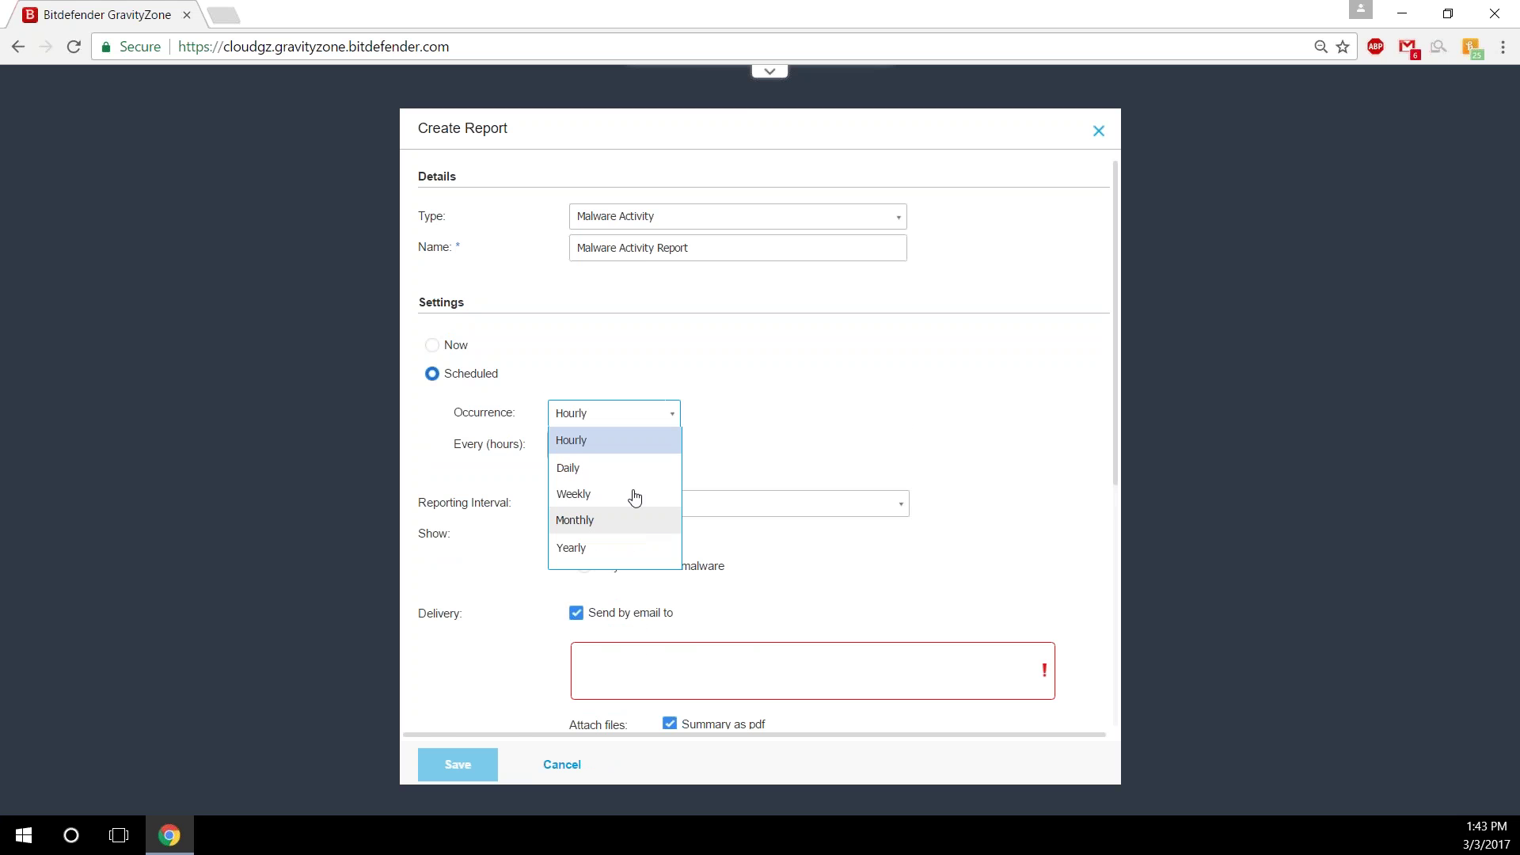
{"action": "left_click", "coordinate": [793, 463]}
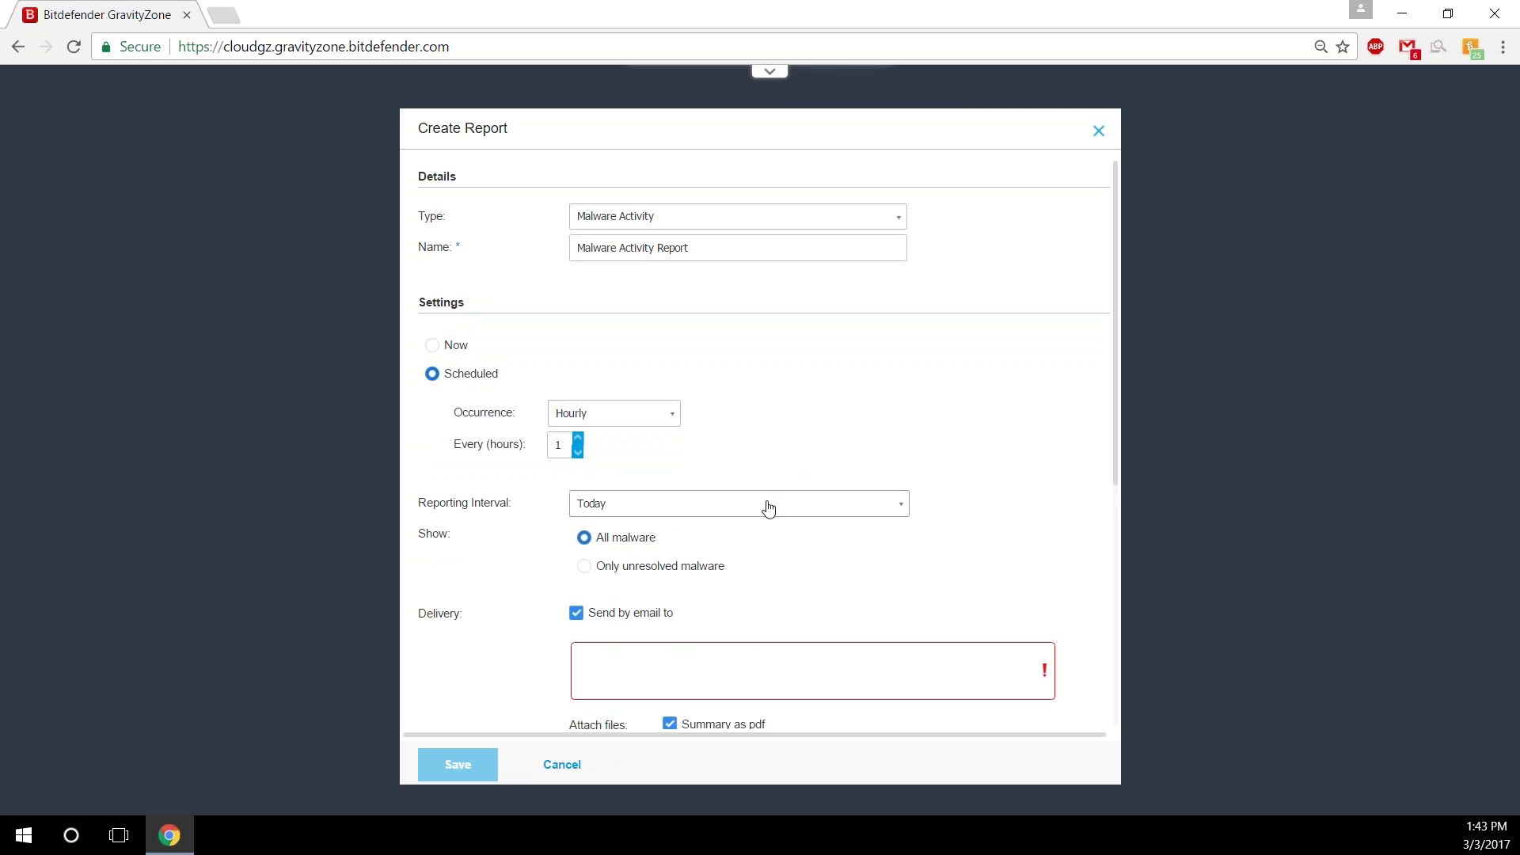
Review the report's reporting intervals, set the occurrence to Yearly, and check the intervals offered for it.
{"action": "left_click", "coordinate": [767, 505]}
{"action": "left_click", "coordinate": [776, 470]}
{"action": "left_click", "coordinate": [614, 414]}
{"action": "left_click", "coordinate": [611, 552]}
{"action": "left_click", "coordinate": [722, 551]}
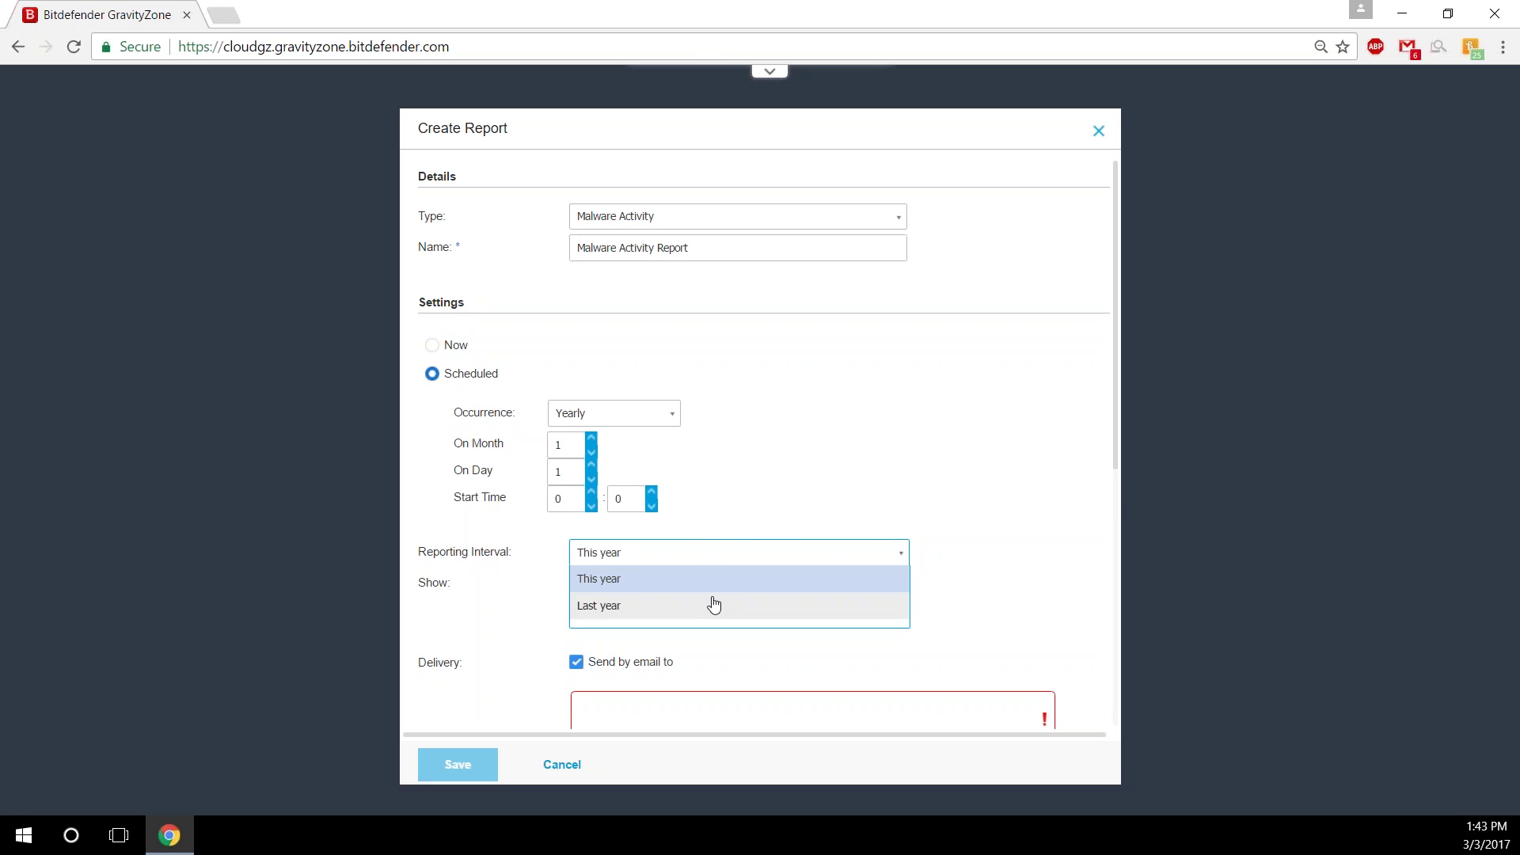
Set the report's occurrence to Monthly and review the reporting intervals offered for it.
{"action": "left_click", "coordinate": [615, 413]}
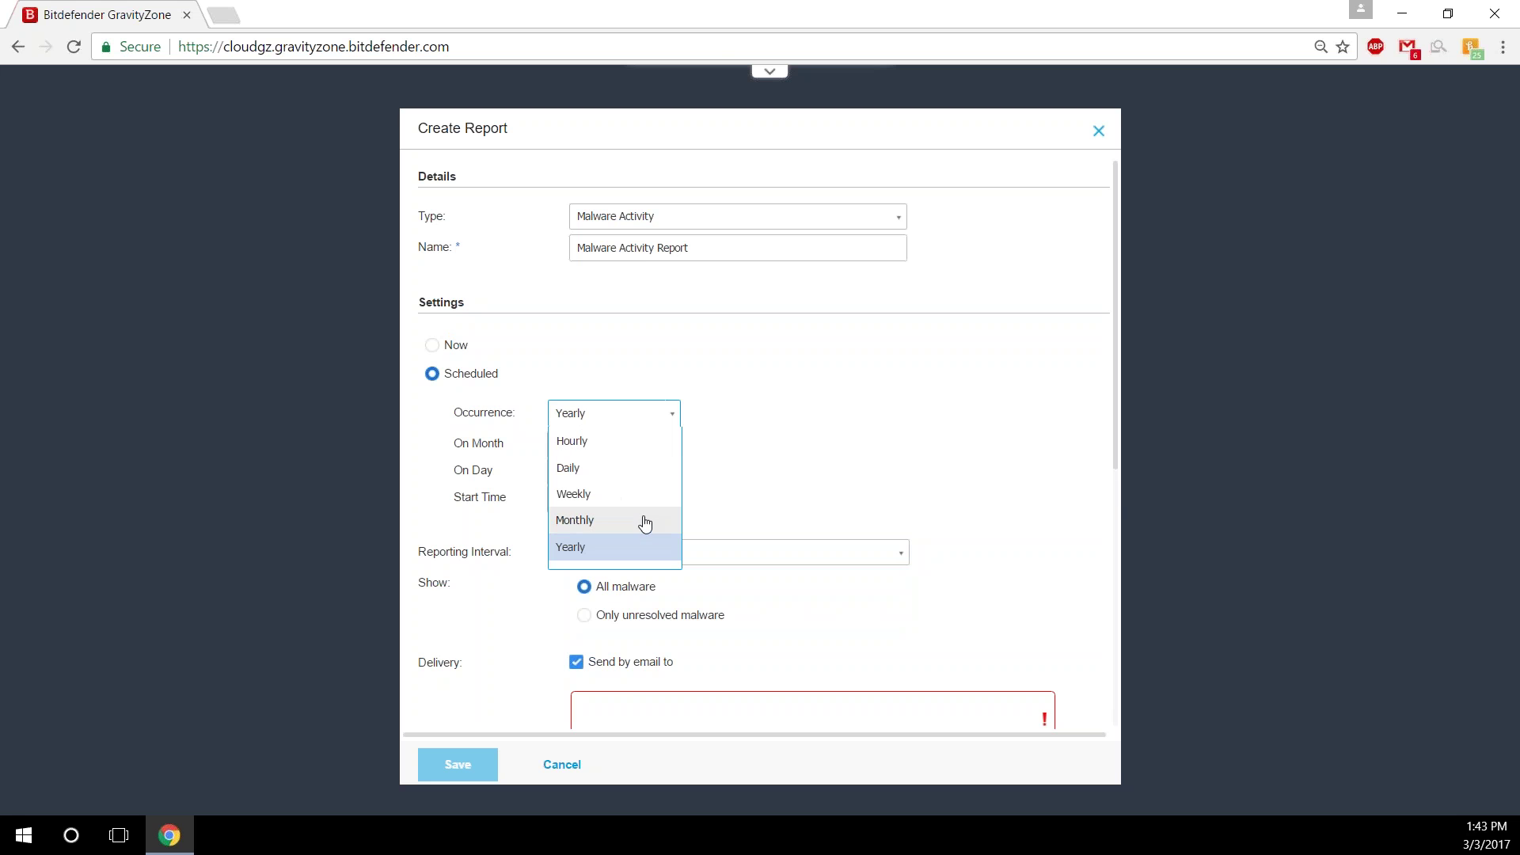
{"action": "left_click", "coordinate": [644, 519]}
{"action": "left_click", "coordinate": [724, 523]}
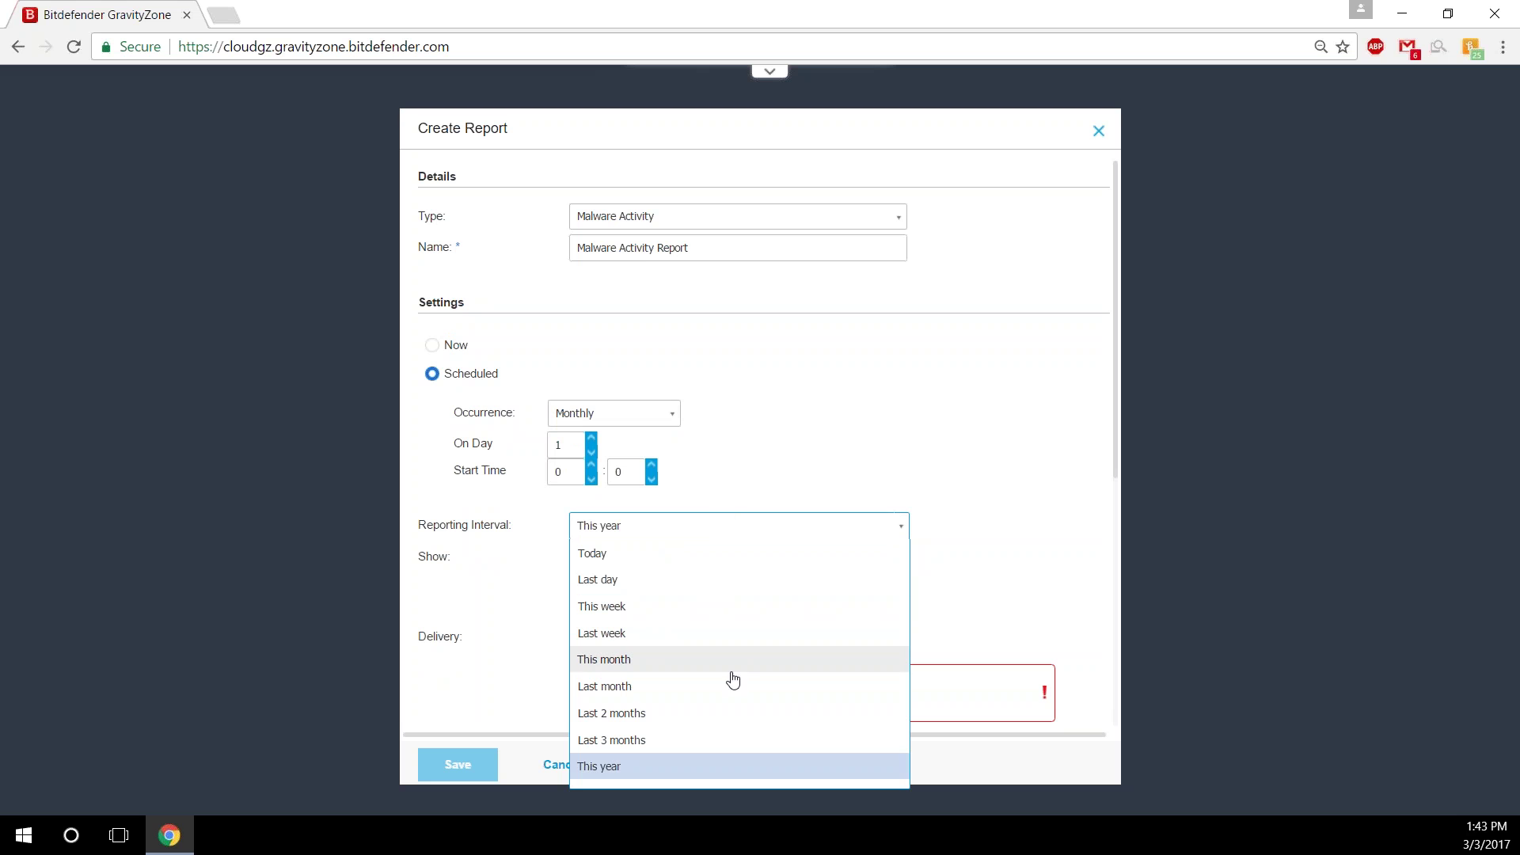
{"action": "left_click", "coordinate": [813, 435]}
Review the report's email delivery, attachment and target options, and cancel the report.
{"action": "scroll", "coordinate": [727, 631], "scroll_direction": "down", "scroll_amount": 3}
{"action": "left_click", "coordinate": [698, 398]}
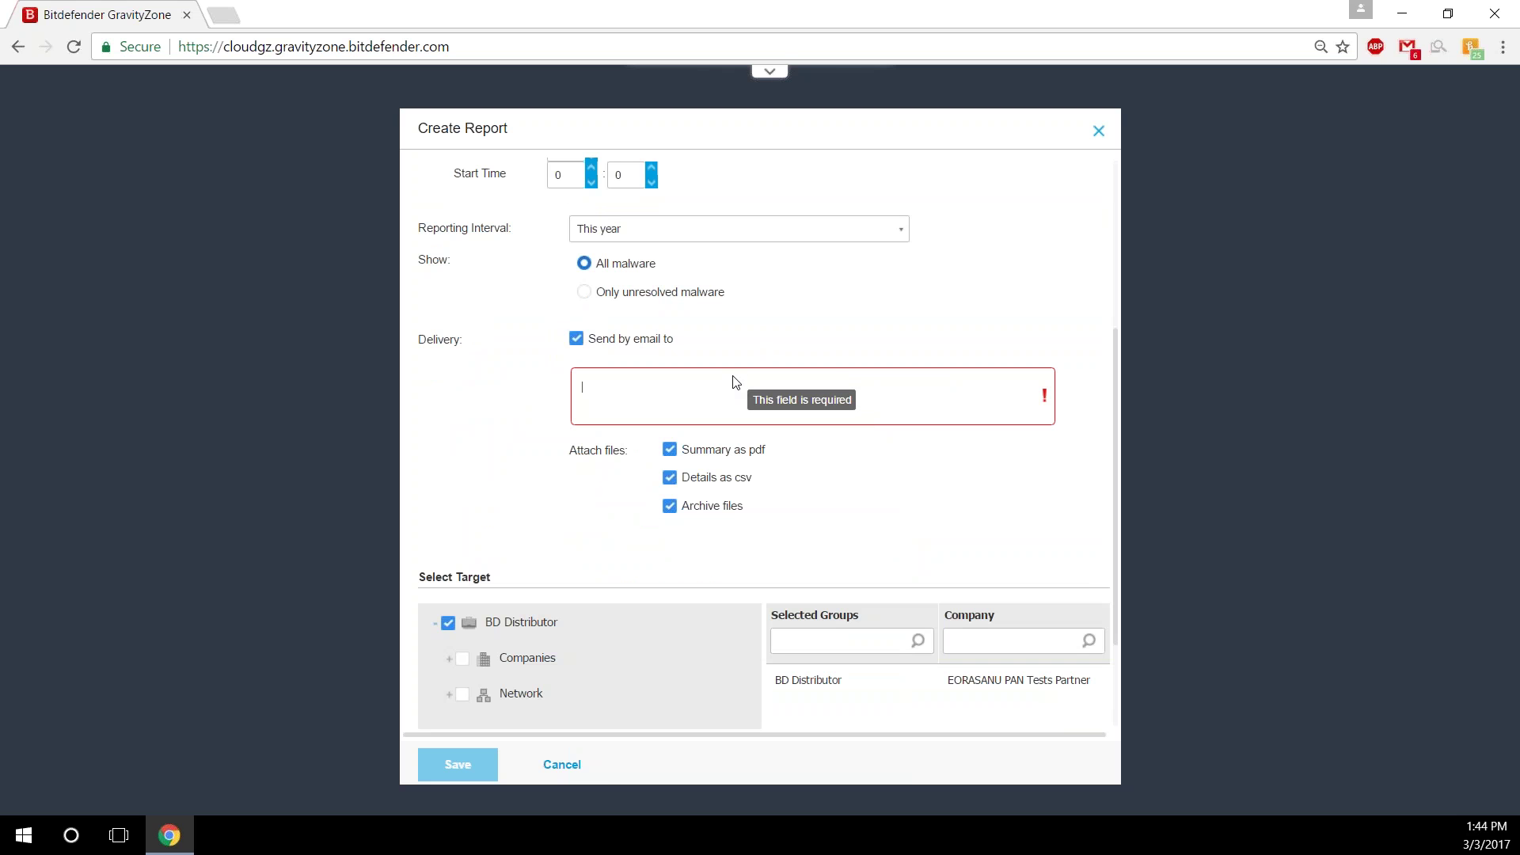
{"action": "left_click", "coordinate": [576, 774]}
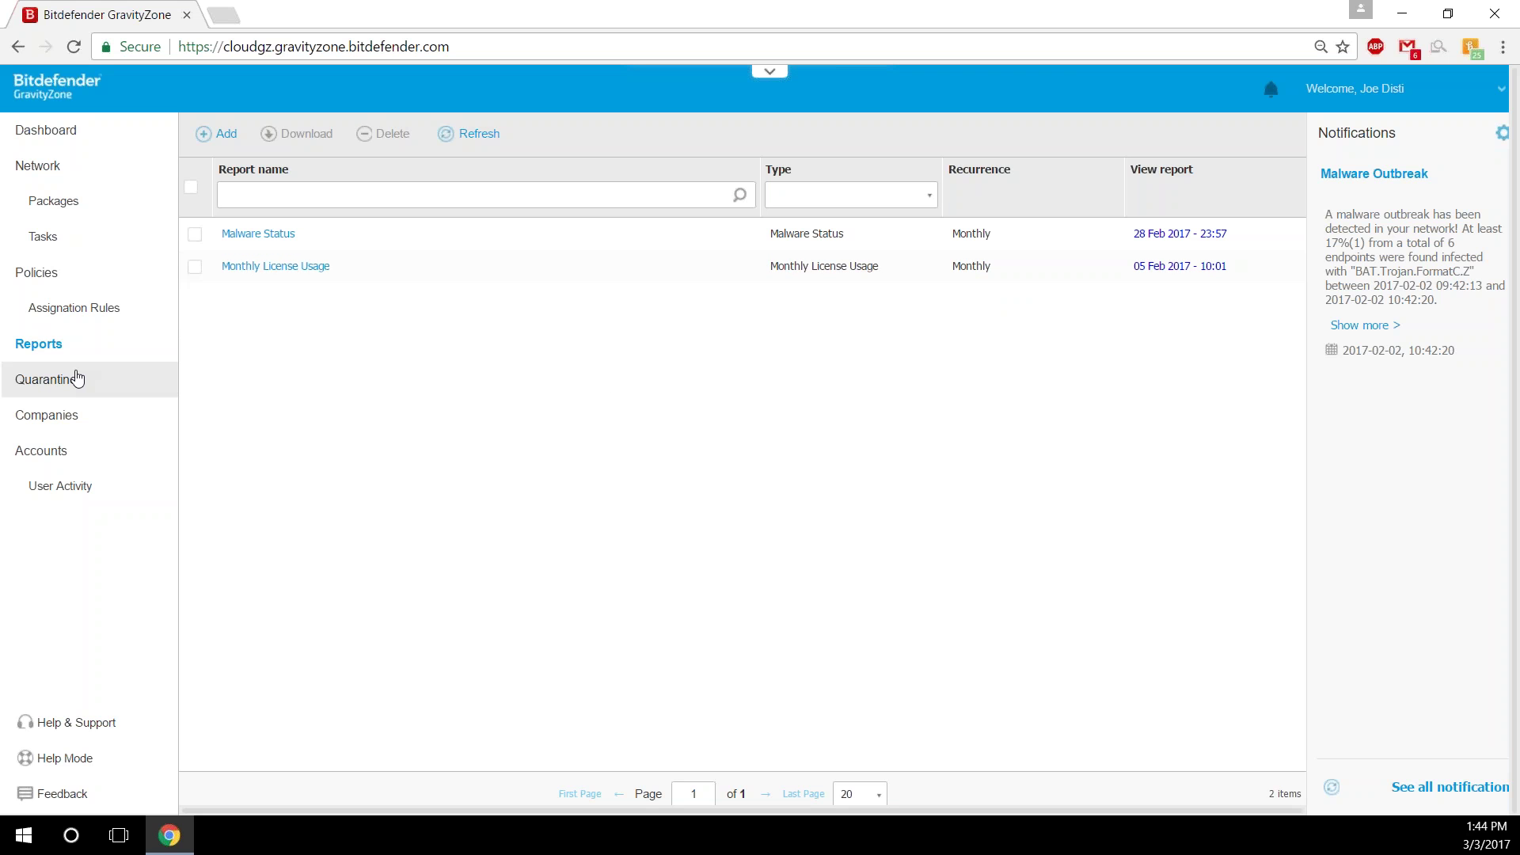
View the Quarantine list and select the EICAR-Test-File entry quarantined on 8 Sep 2016 at 11:18:19.
{"action": "left_click", "coordinate": [77, 379]}
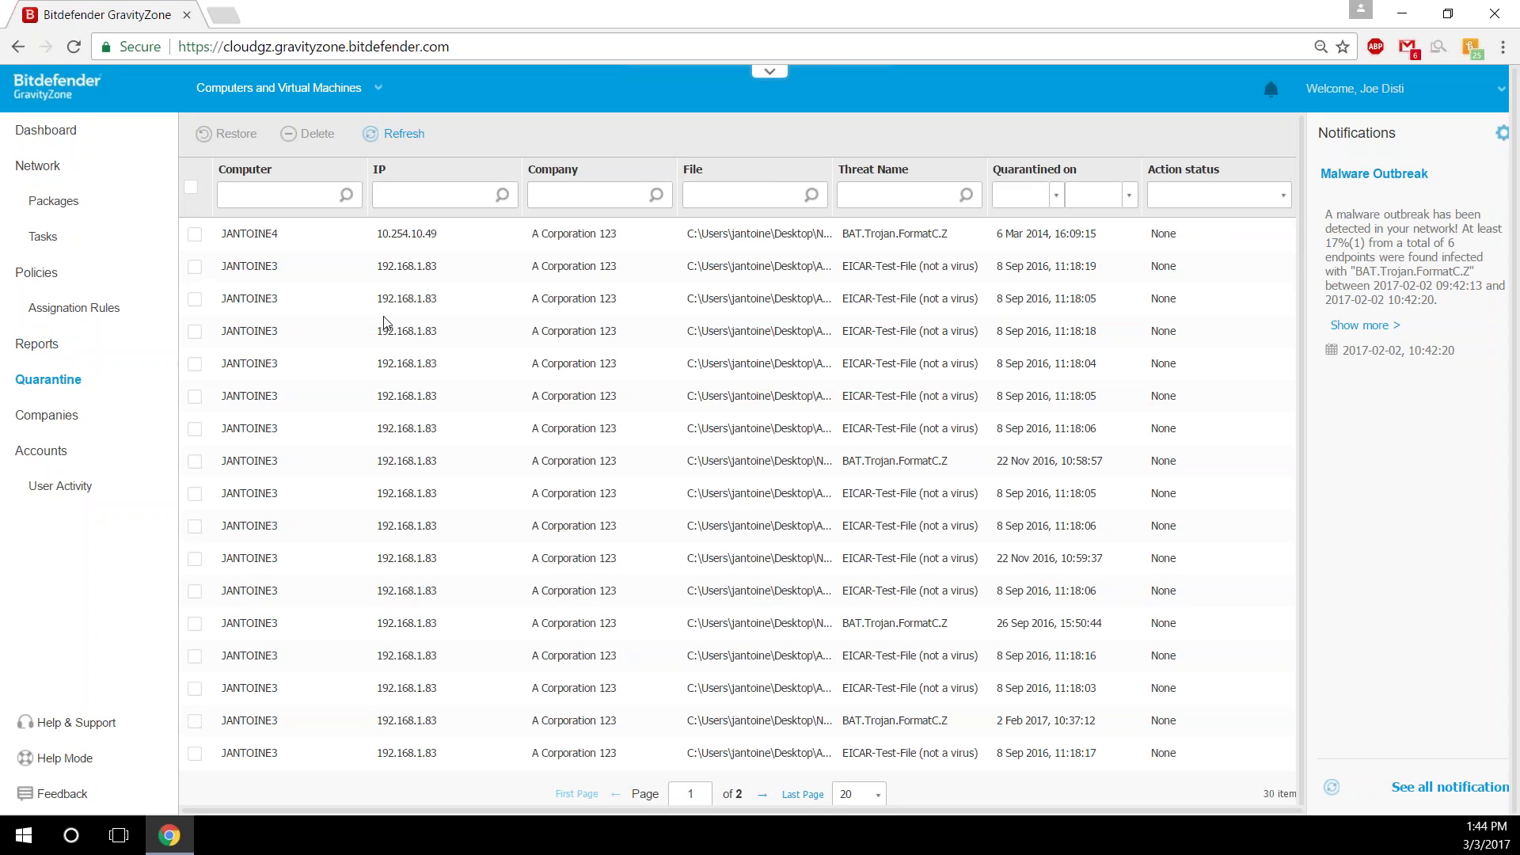
{"action": "left_click", "coordinate": [194, 266]}
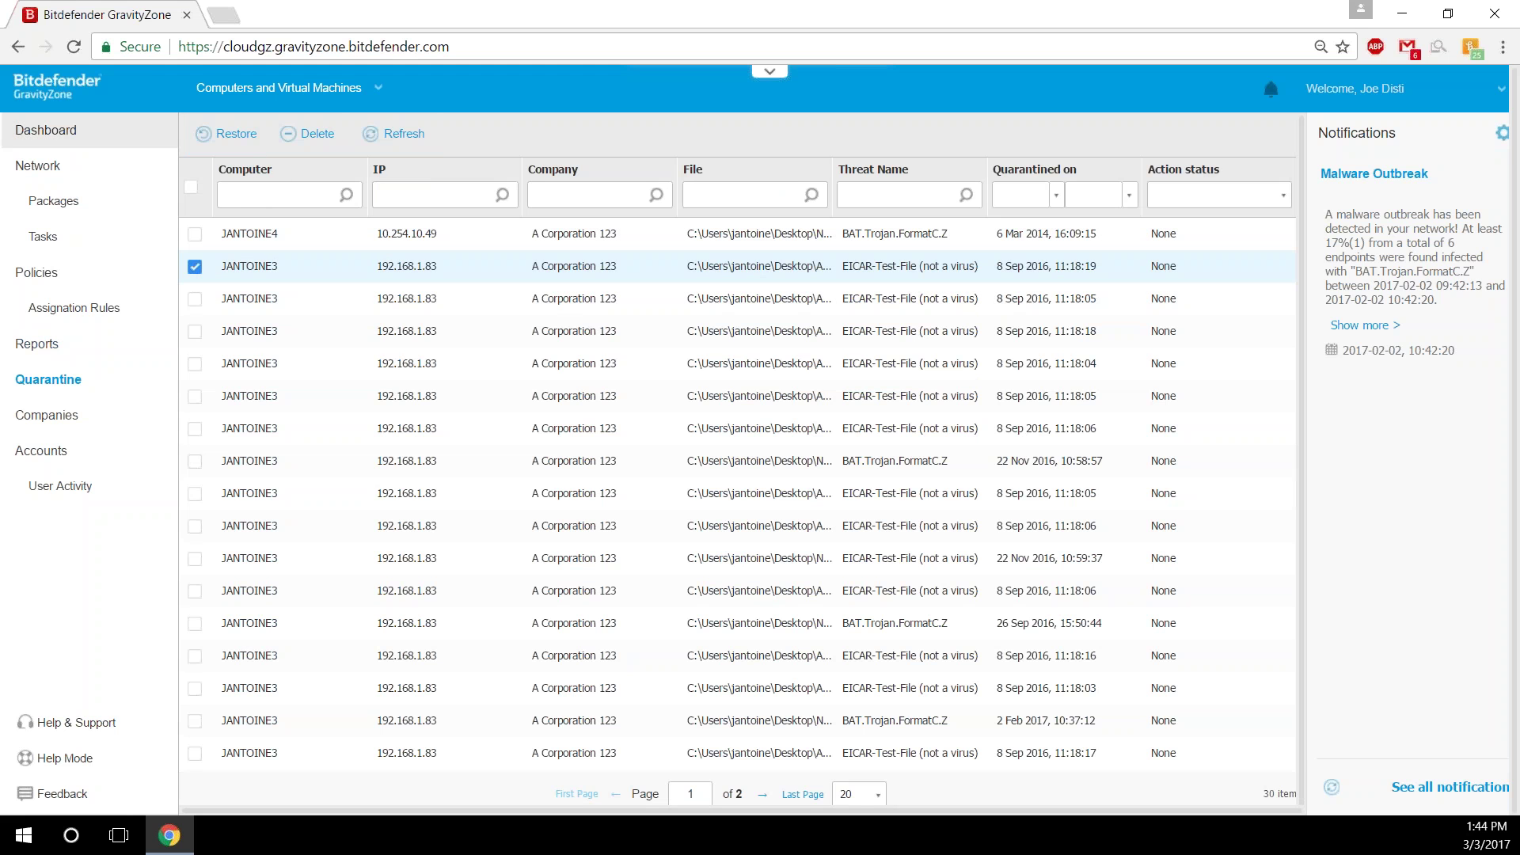
Go to the Dashboard, examine the Move Portlets layout, and cancel it.
{"action": "left_click", "coordinate": [46, 130]}
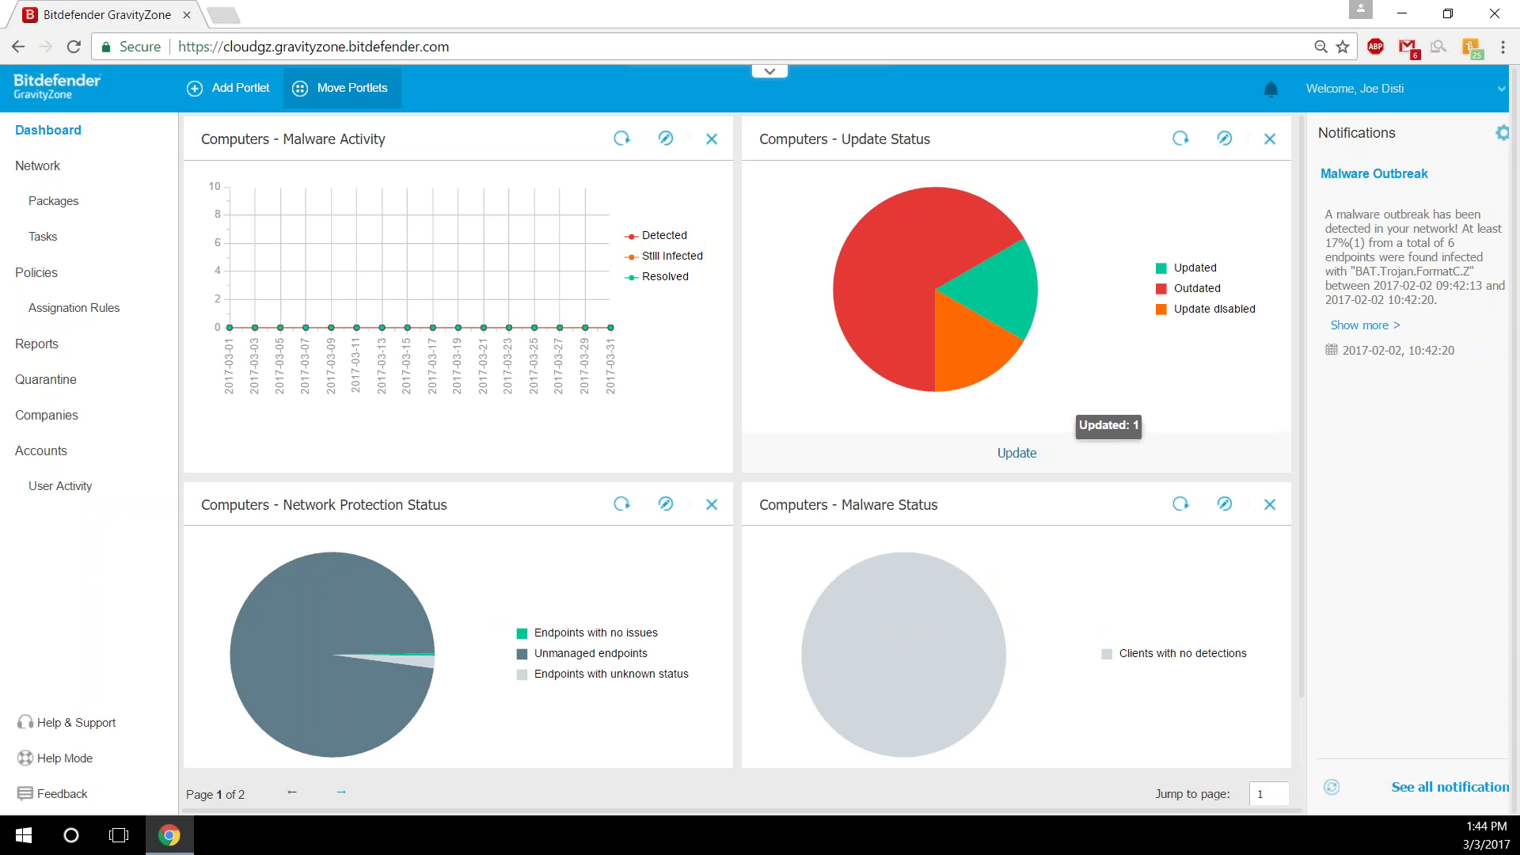
{"action": "left_click", "coordinate": [346, 90]}
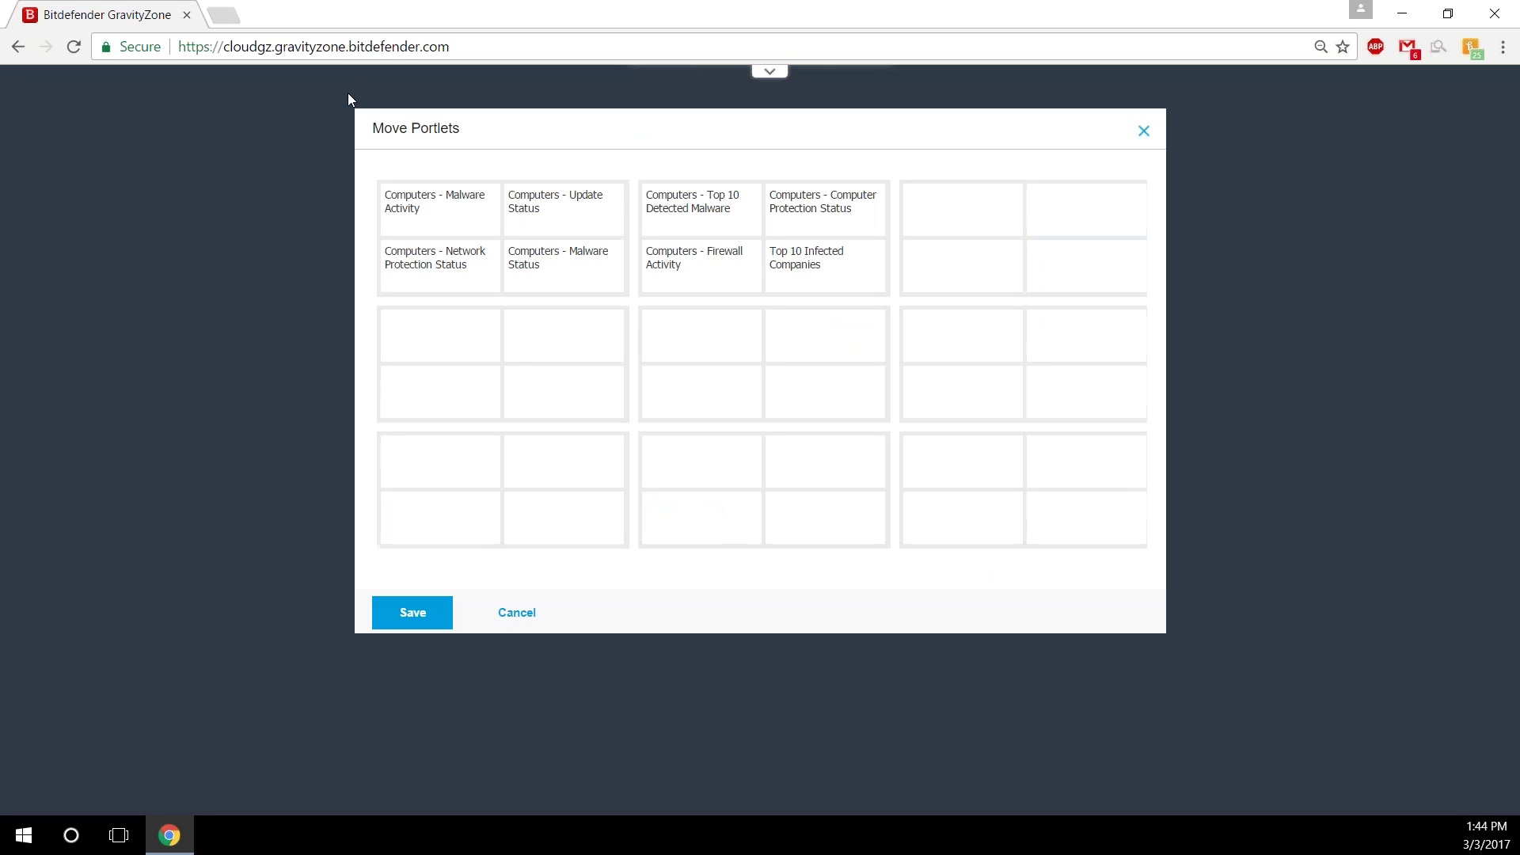
{"action": "left_click", "coordinate": [516, 614]}
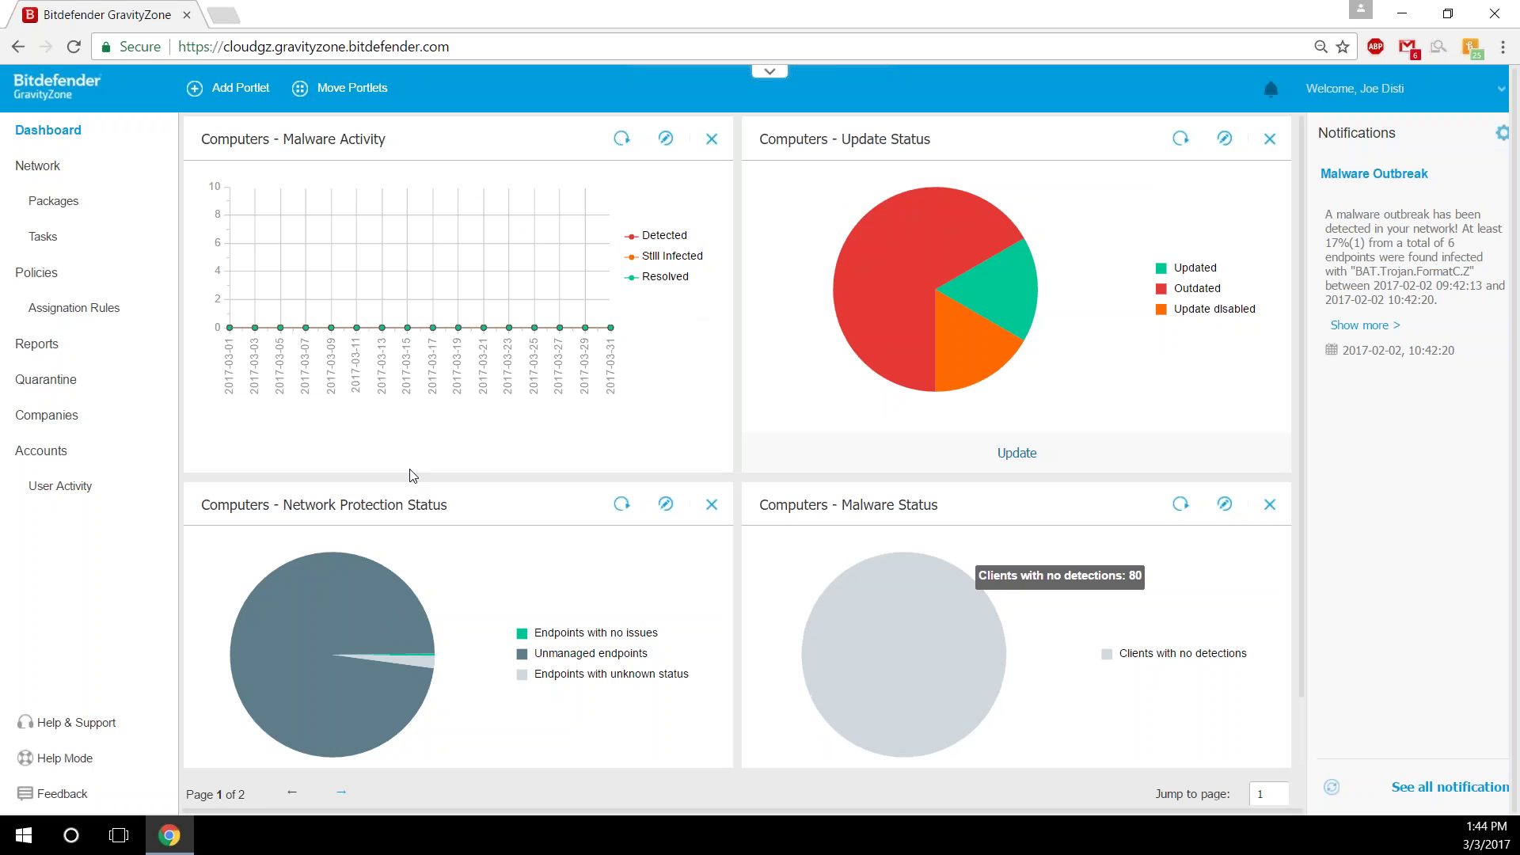
View the details of the Update Status portlet, filtering its endpoints by Disabled and by Updated in the pie chart.
{"action": "left_click", "coordinate": [1000, 274]}
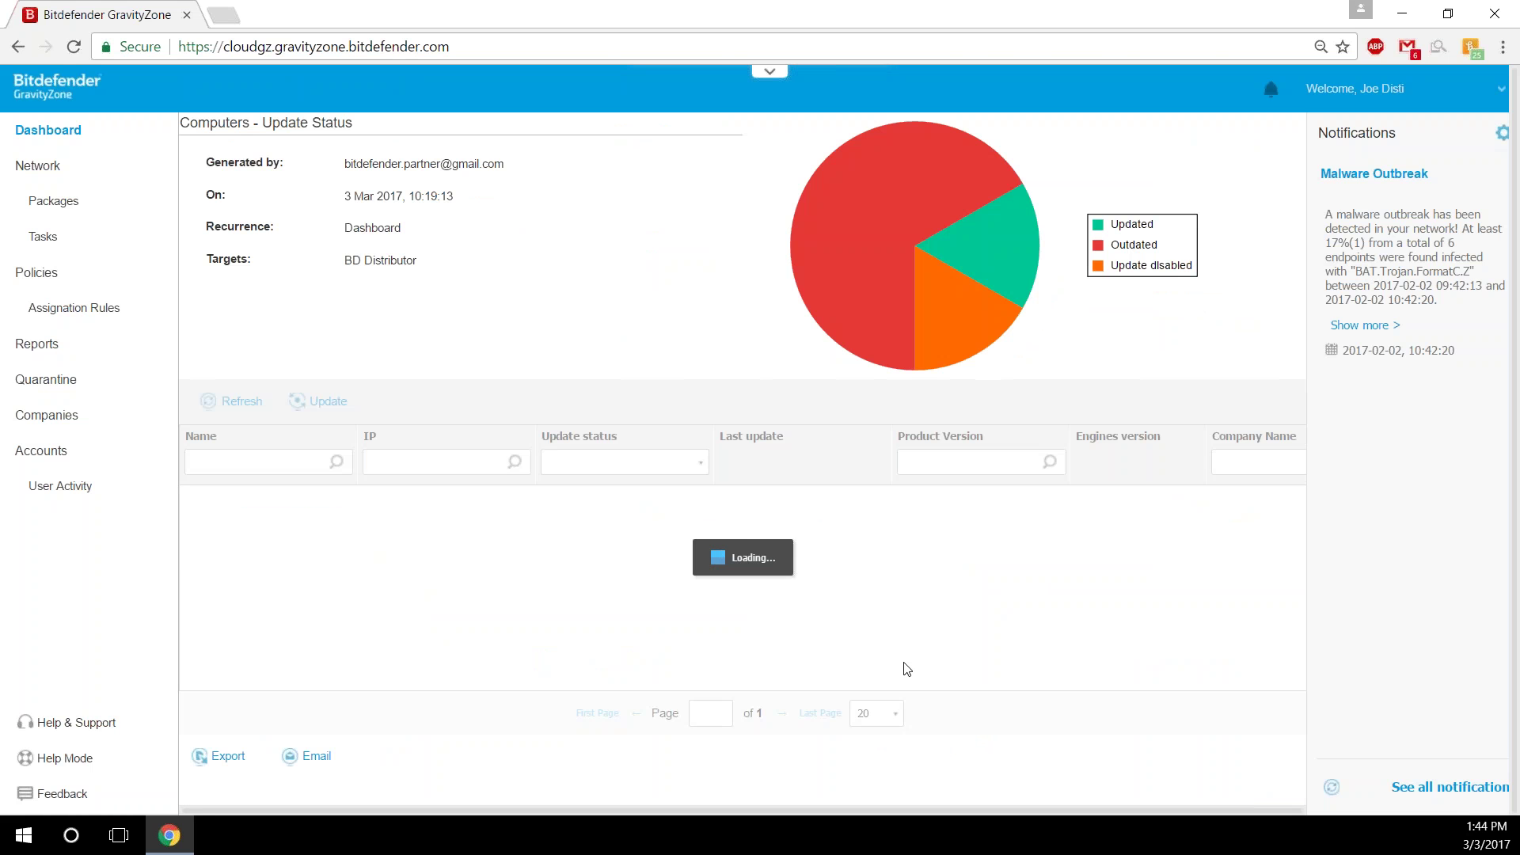
{"action": "left_click", "coordinate": [954, 332]}
{"action": "left_click", "coordinate": [1001, 246]}
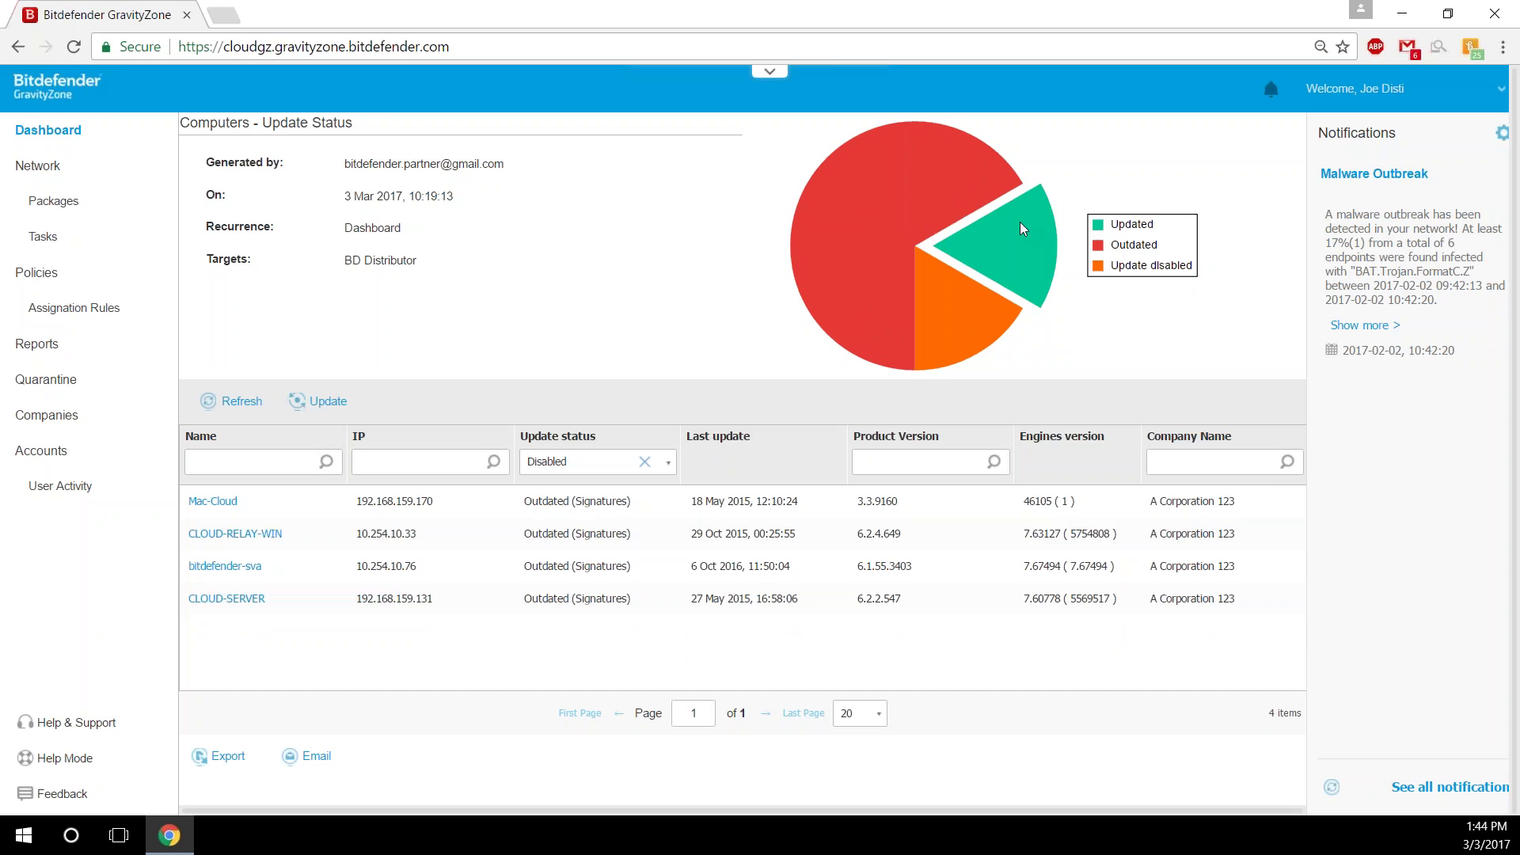
Examine the updated computer's general information, endpoint modules and scan log, close them, and return to the Dashboard.
{"action": "left_click", "coordinate": [215, 502]}
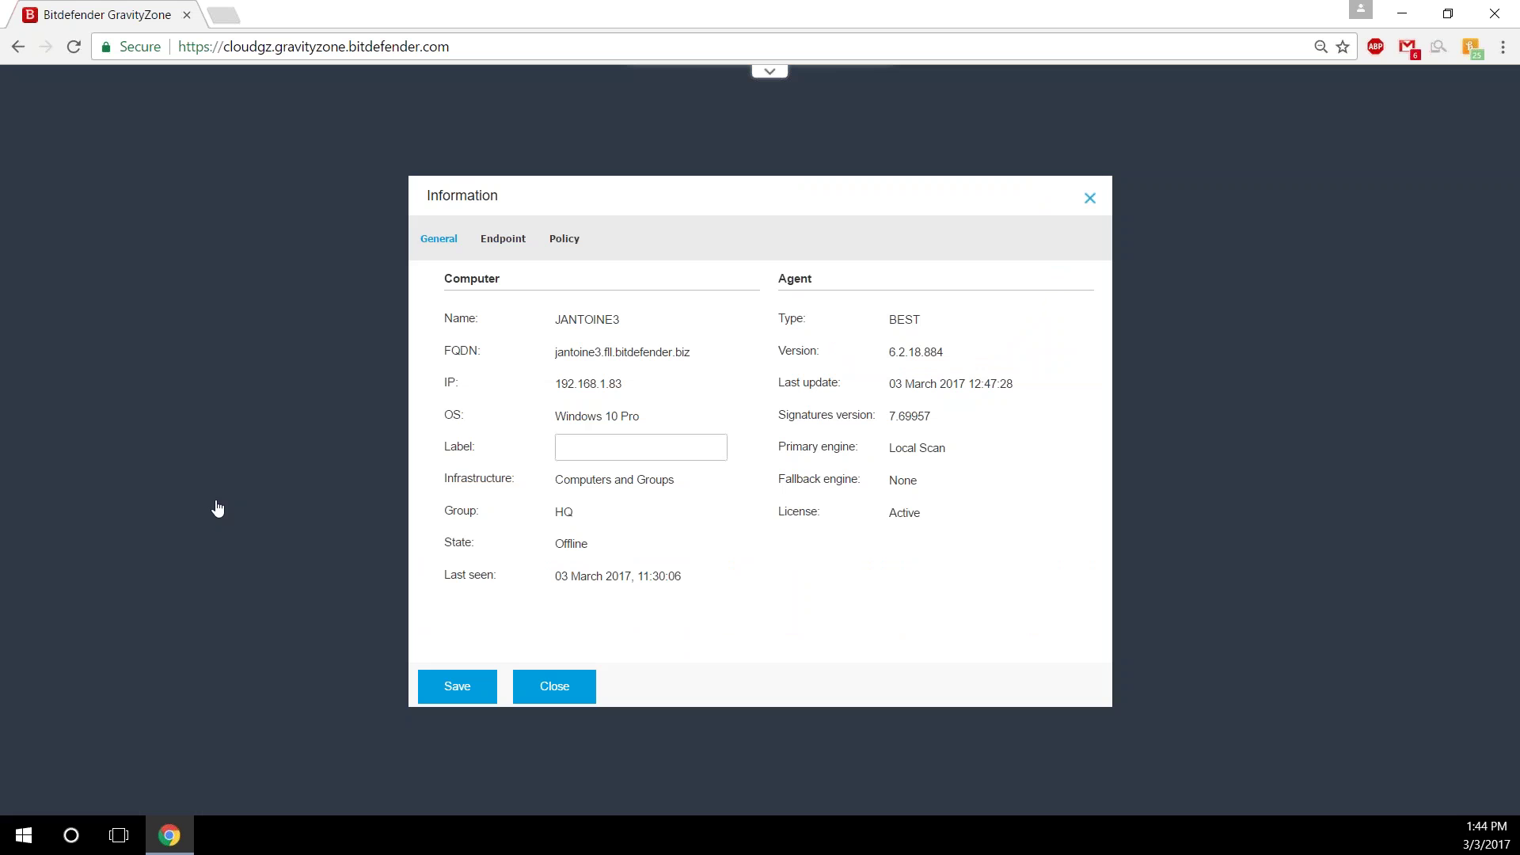
{"action": "left_click", "coordinate": [503, 238]}
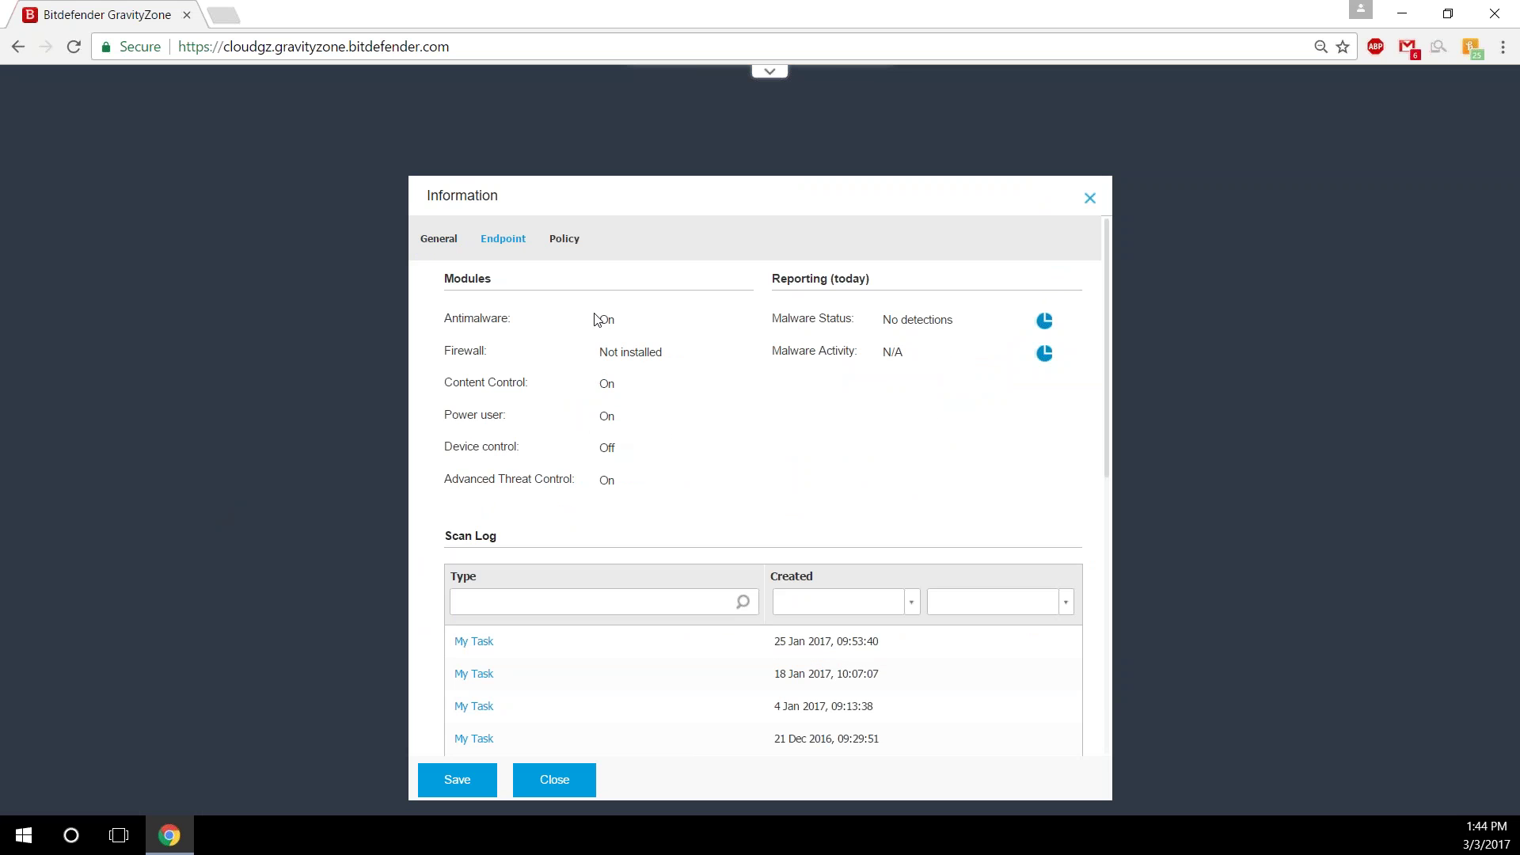
{"action": "scroll", "coordinate": [577, 533], "scroll_direction": "down", "scroll_amount": 5}
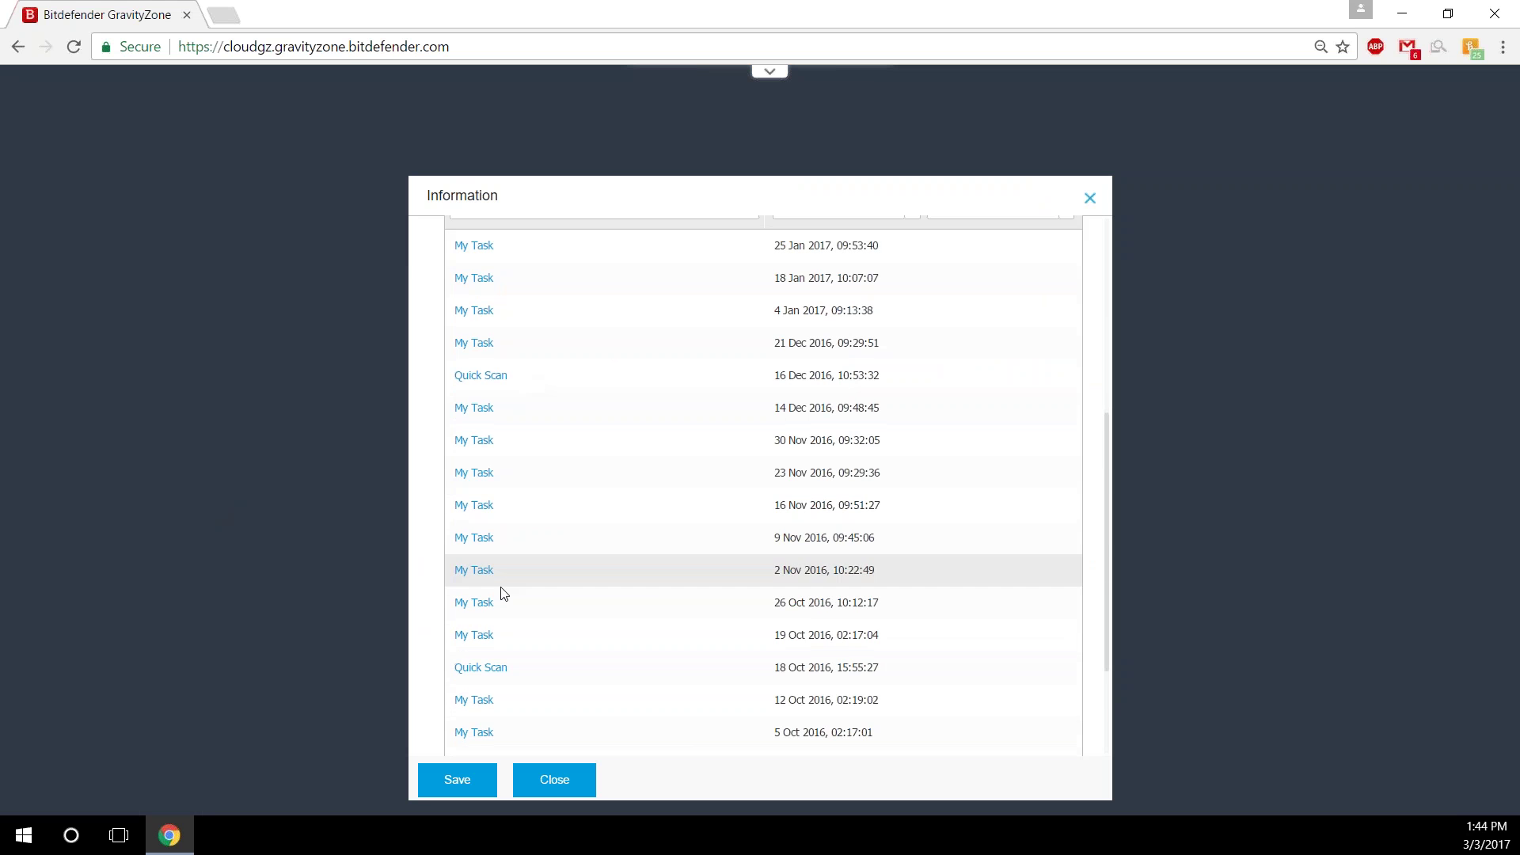
{"action": "left_click", "coordinate": [554, 779]}
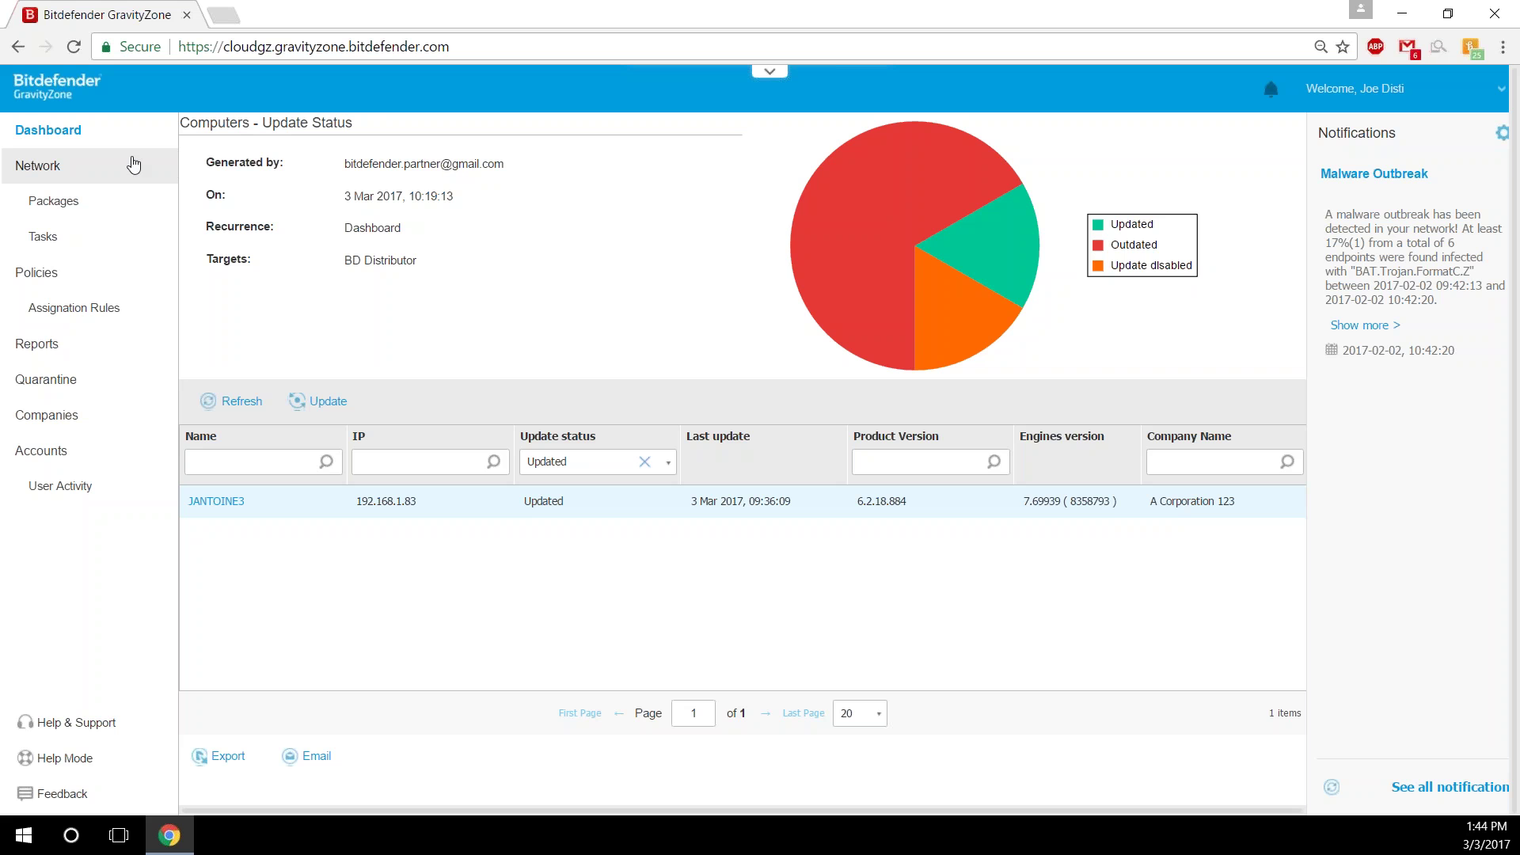
{"action": "left_click", "coordinate": [117, 141]}
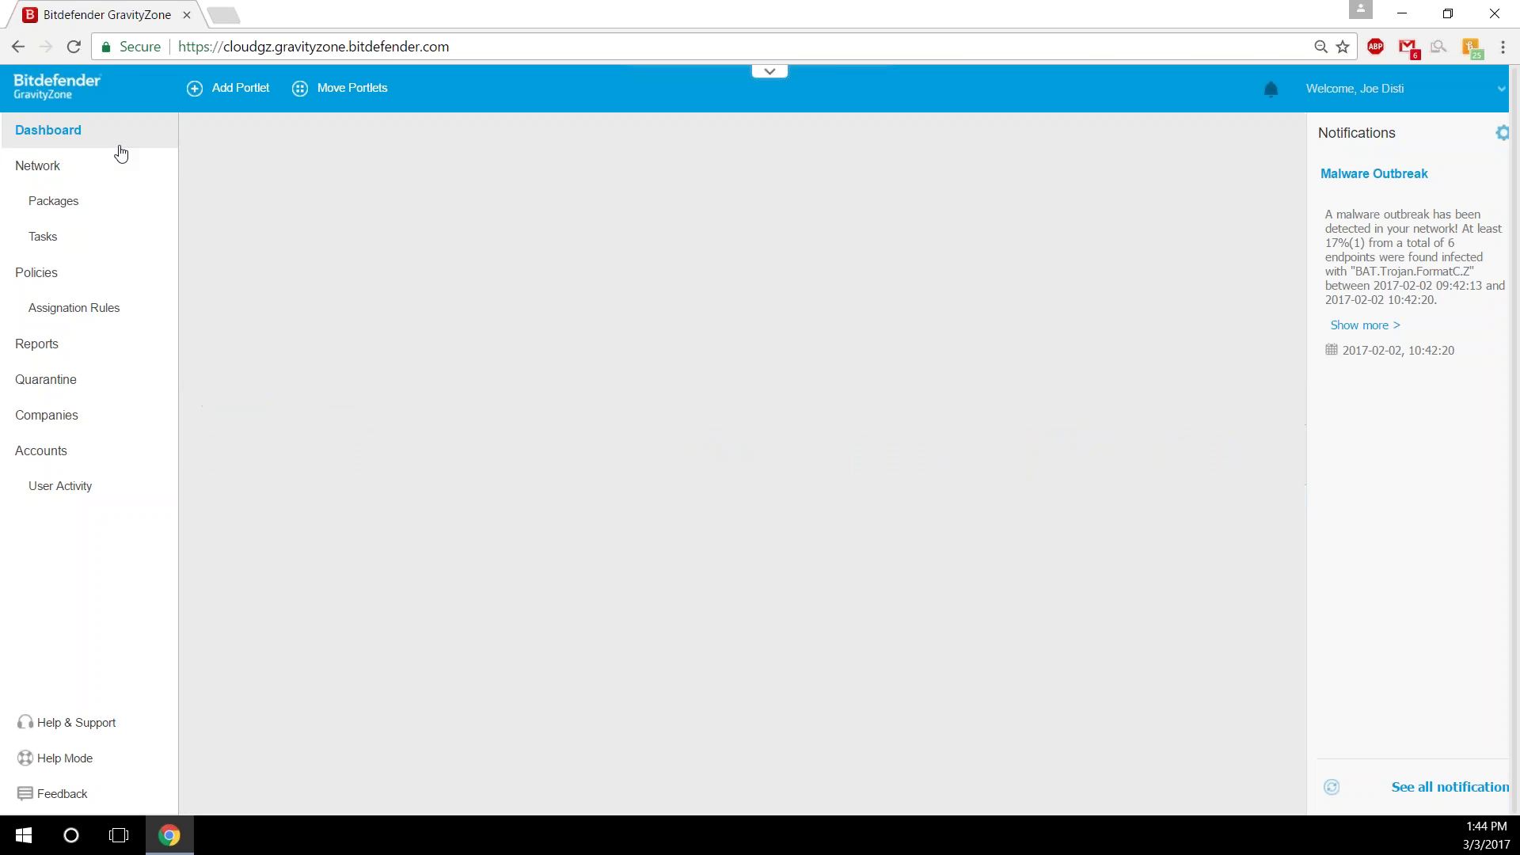